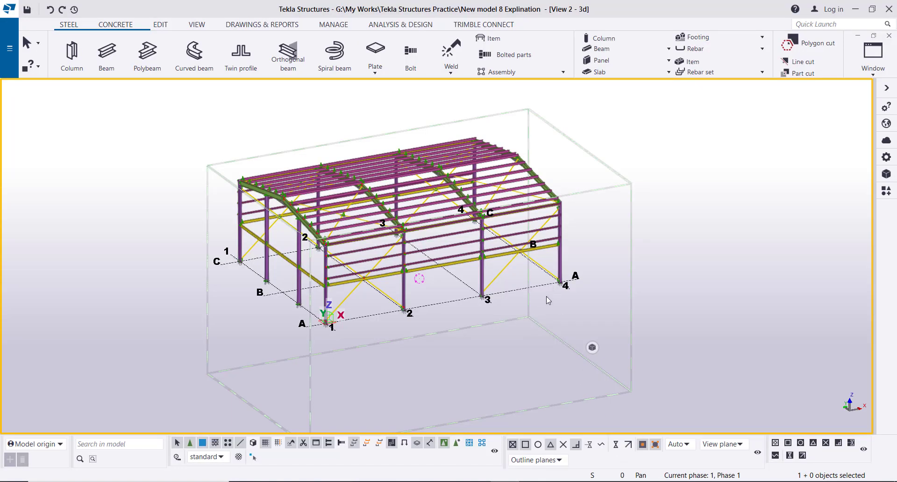
pyautogui.hotkey('ctrl', 'p')
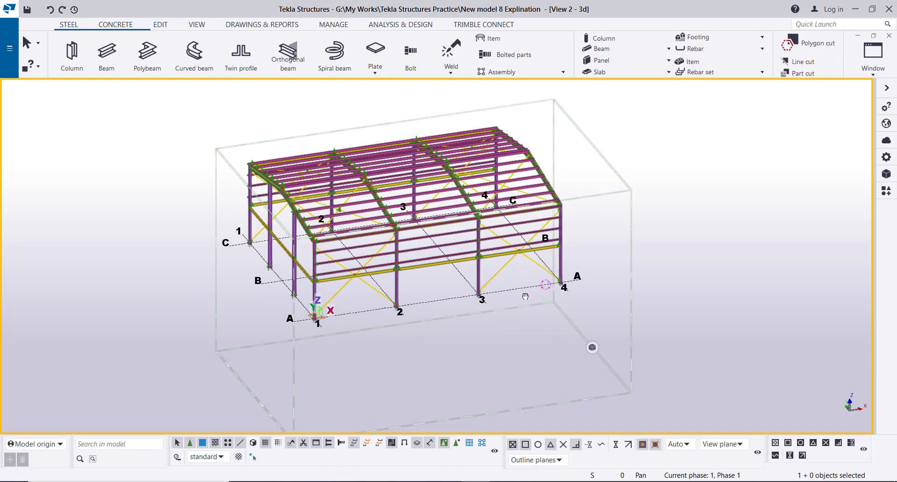
pyautogui.hotkey('ctrl', 'p')
pyautogui.moveTo(565, 258); pyautogui.dragTo(533, 246, button='middle')
pyautogui.scroll(3, 533, 246)
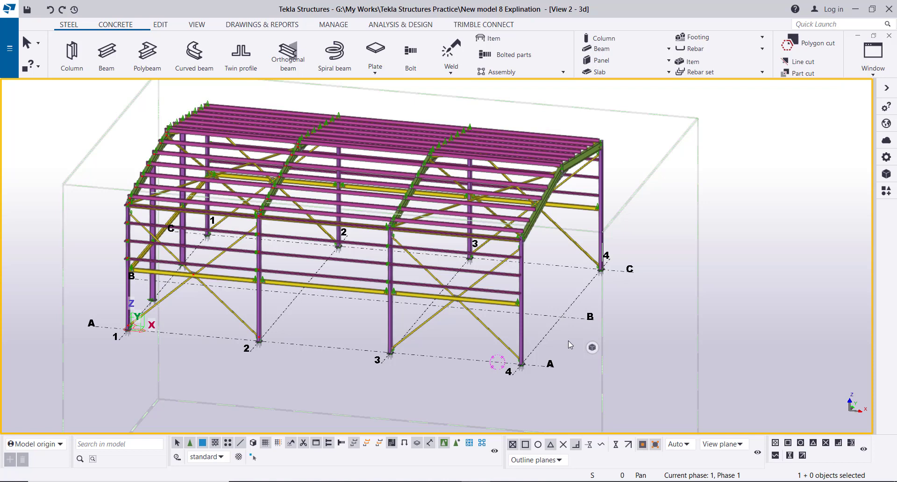
pyautogui.moveTo(558, 328); pyautogui.dragTo(524, 293, button='middle')
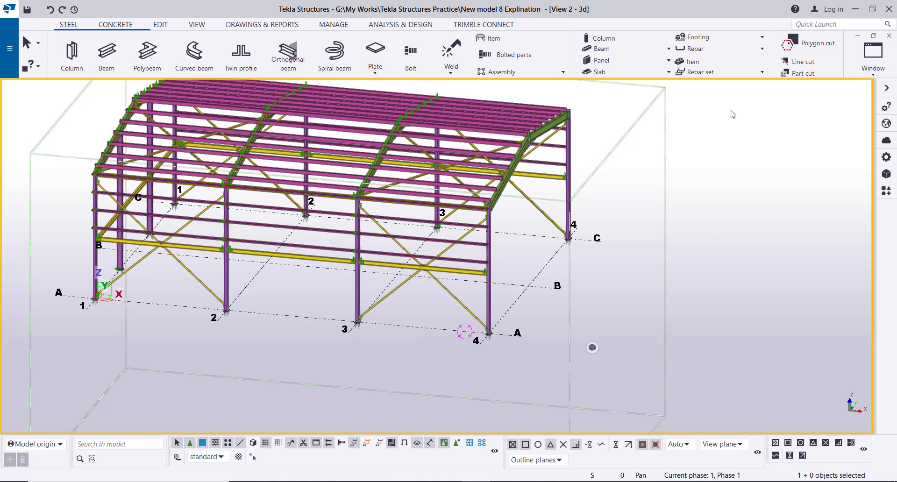
# Step: Add the PLAN AT EL. +0 view to the visible views
pyautogui.hotkey('ctrl', 'i')
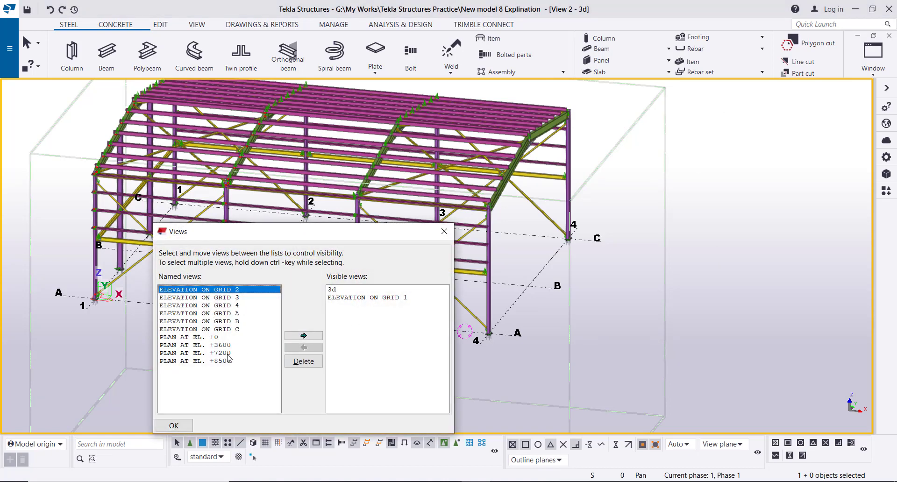
pyautogui.click(207, 339)
pyautogui.click(314, 337)
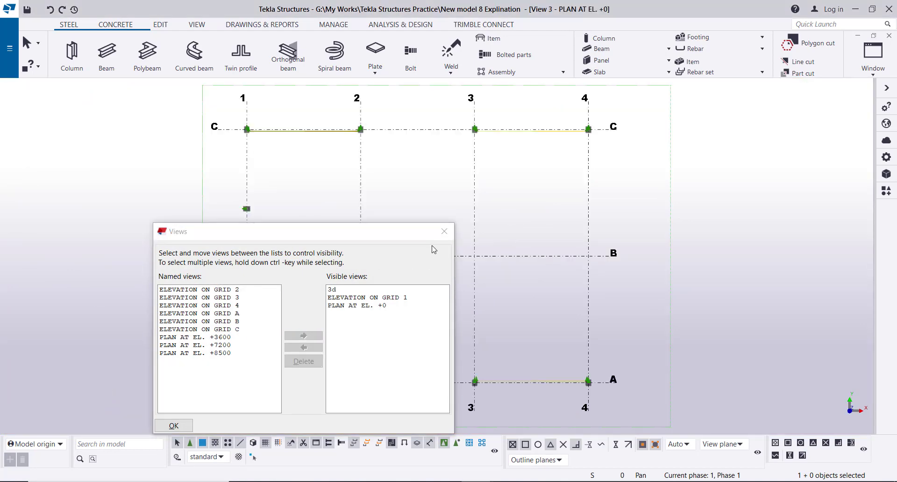
pyautogui.click(443, 232)
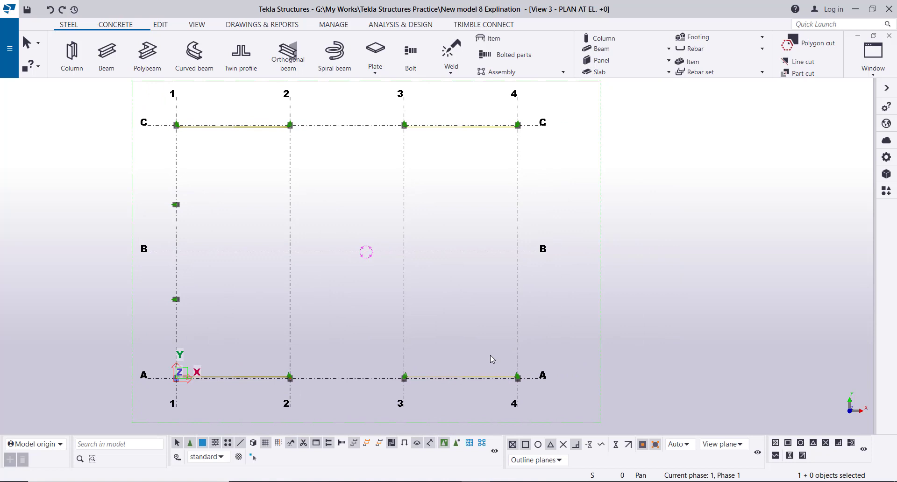
# Step: Examine the column at grid intersection C/4 and the overall grid layout in the plan view
pyautogui.scroll(8, 522, 124)
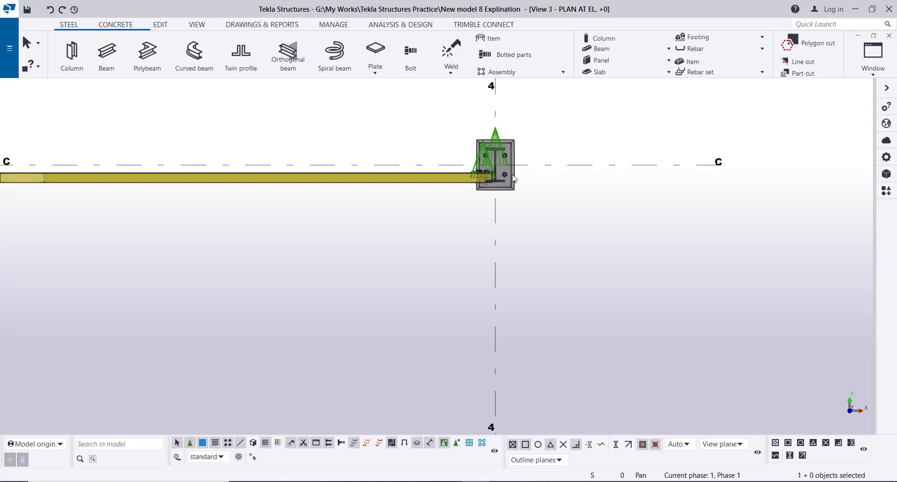
pyautogui.scroll(-6, 536, 159)
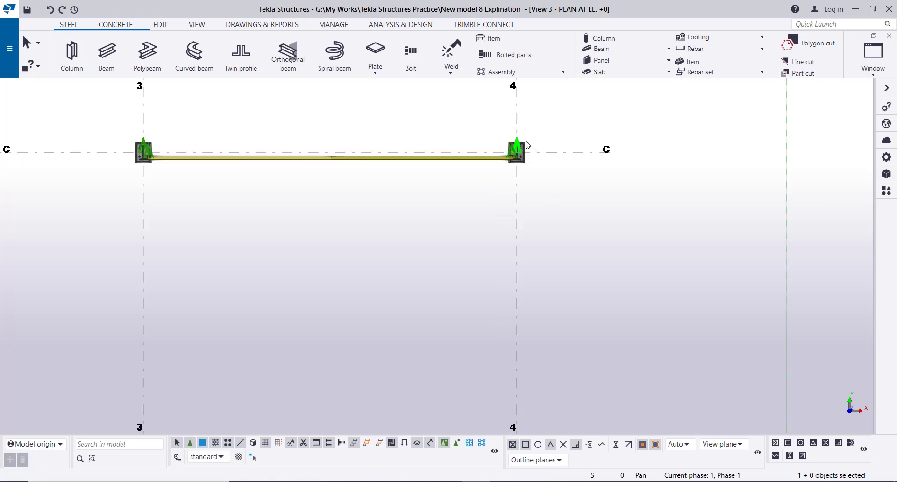
pyautogui.scroll(4, 525, 121)
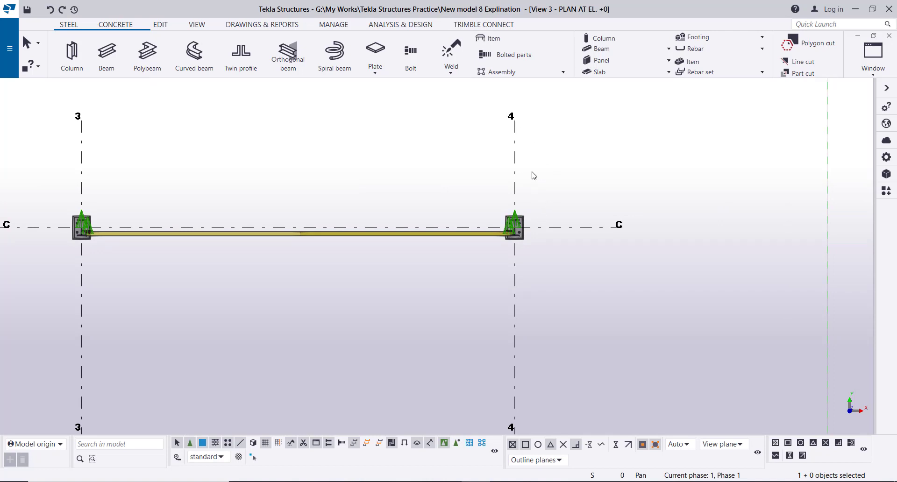
pyautogui.scroll(-5, 476, 152)
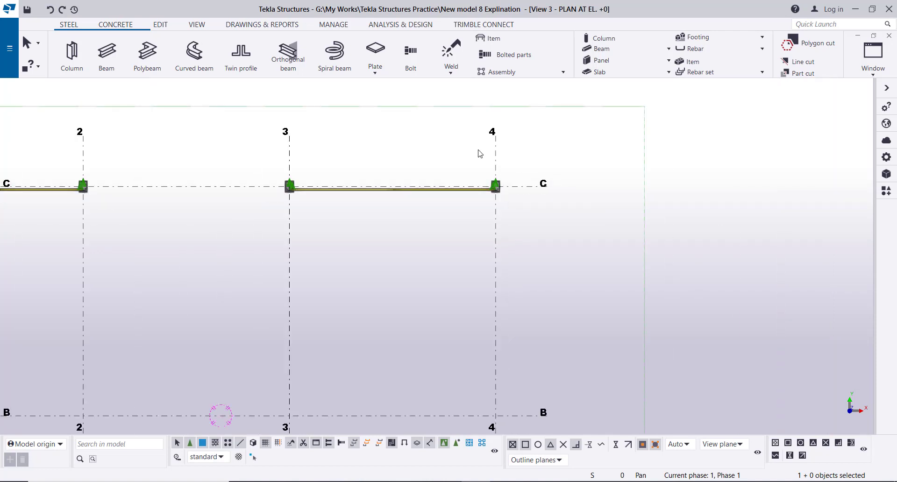
pyautogui.moveTo(481, 154); pyautogui.dragTo(534, 151, button='middle')
pyautogui.scroll(-2, 534, 157)
pyautogui.scroll(-2, 536, 186)
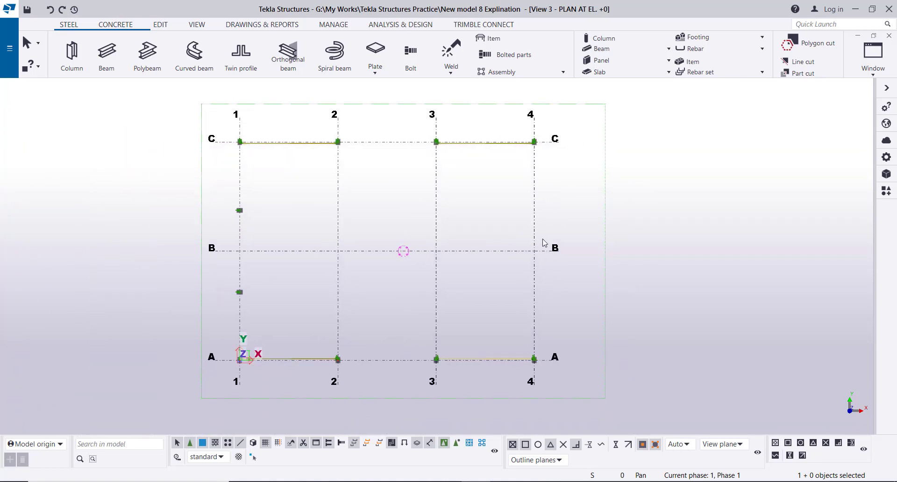
# Step: Set the rectangular grid's X coordinates to 0.00 3*7200.00 250 2*7200 and its X labels to 1 2 3 4 5 6 7
pyautogui.hotkey('alt', 'Return')
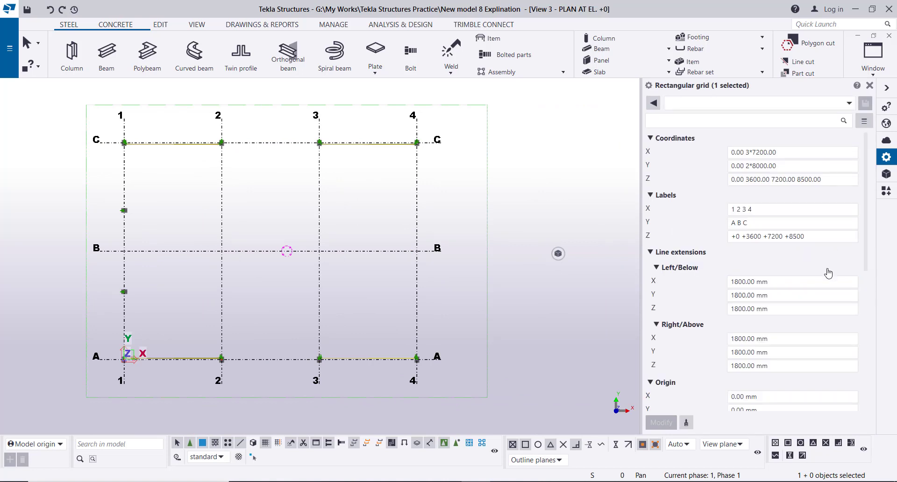
pyautogui.click(789, 156)
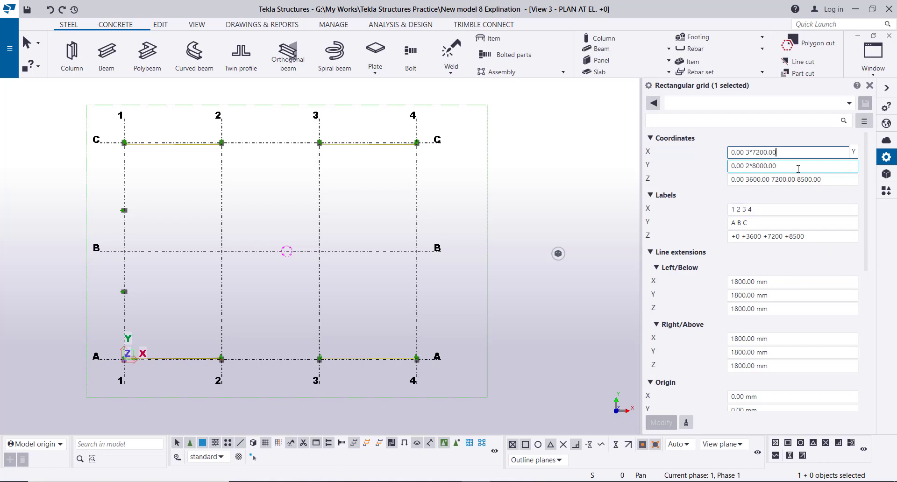
pyautogui.write('250 2*7200')
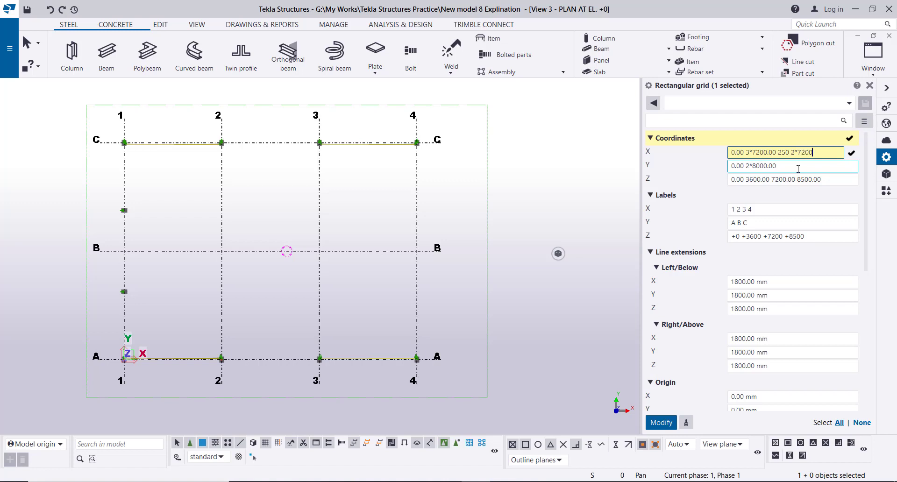
pyautogui.click(790, 166)
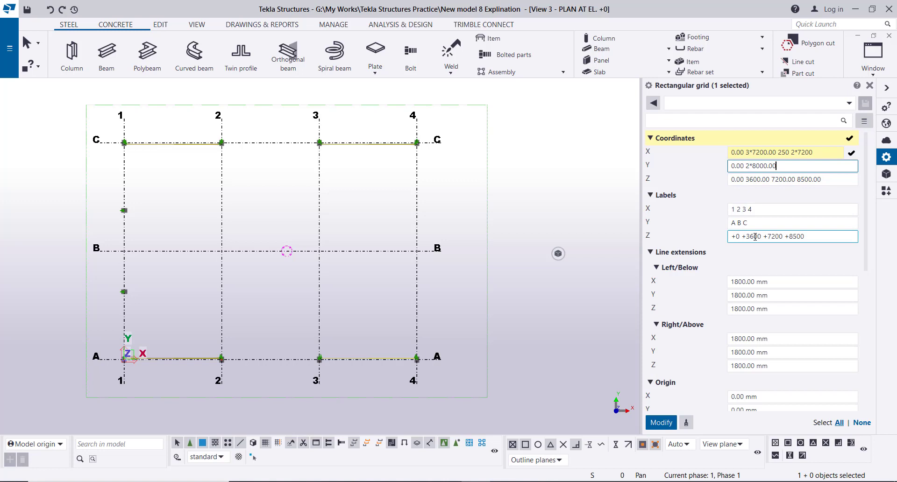
pyautogui.click(774, 213)
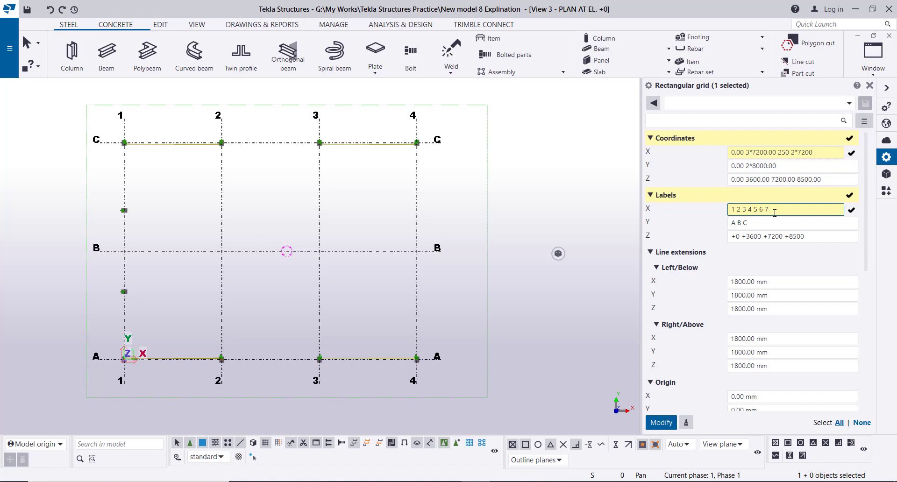
pyautogui.click(661, 422)
# Step: Inspect the spacing between grid lines 4 and 5 and the extended grid in the plan view
pyautogui.scroll(-1, 319, 239)
pyautogui.scroll(-1, 387, 250)
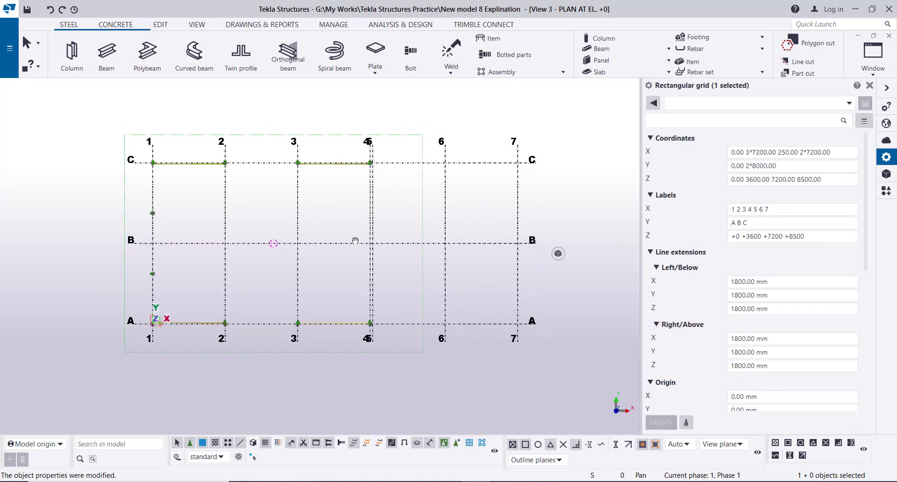
pyautogui.scroll(1, 346, 234)
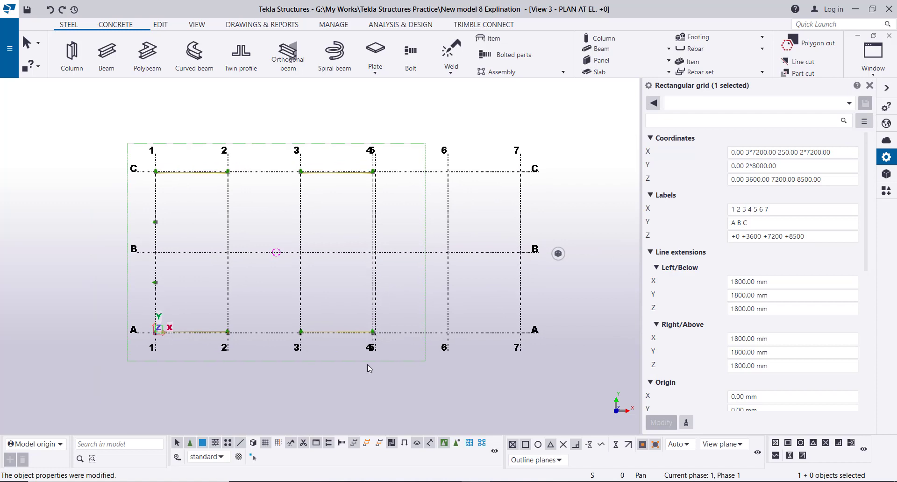
pyautogui.scroll(5, 369, 165)
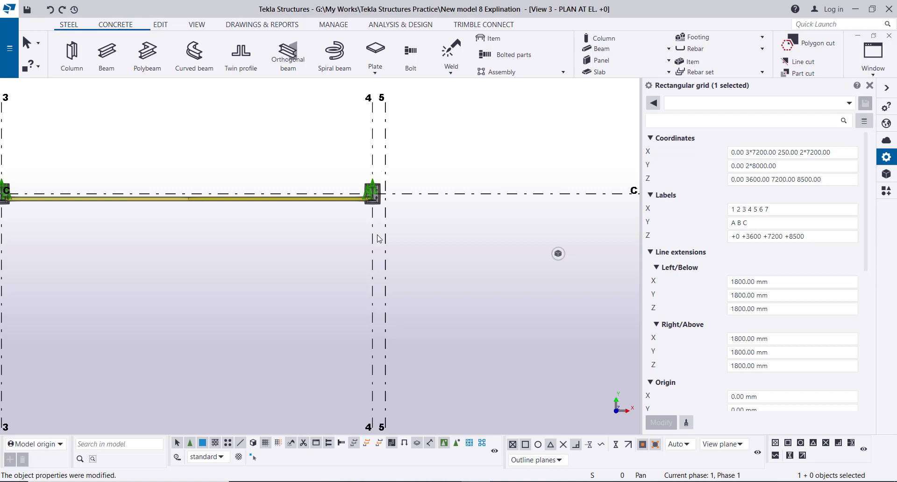
pyautogui.scroll(-5, 391, 198)
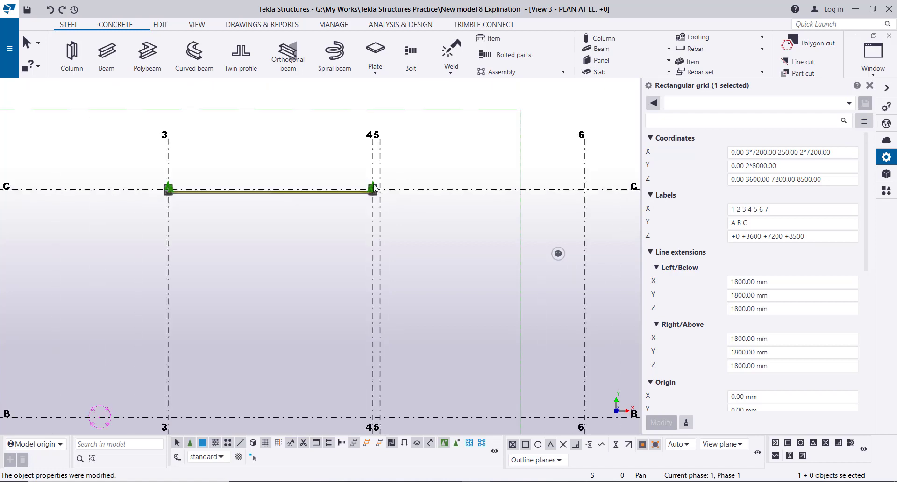
pyautogui.scroll(-2, 360, 203)
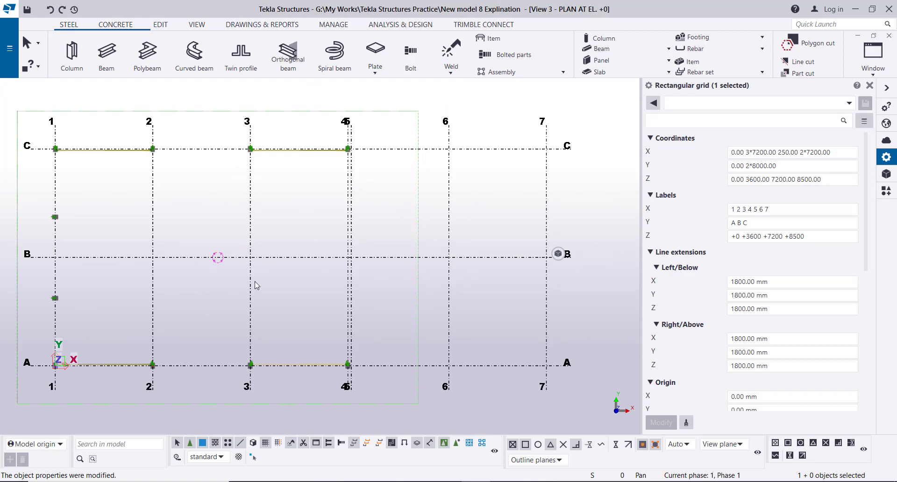
pyautogui.scroll(-1, 485, 405)
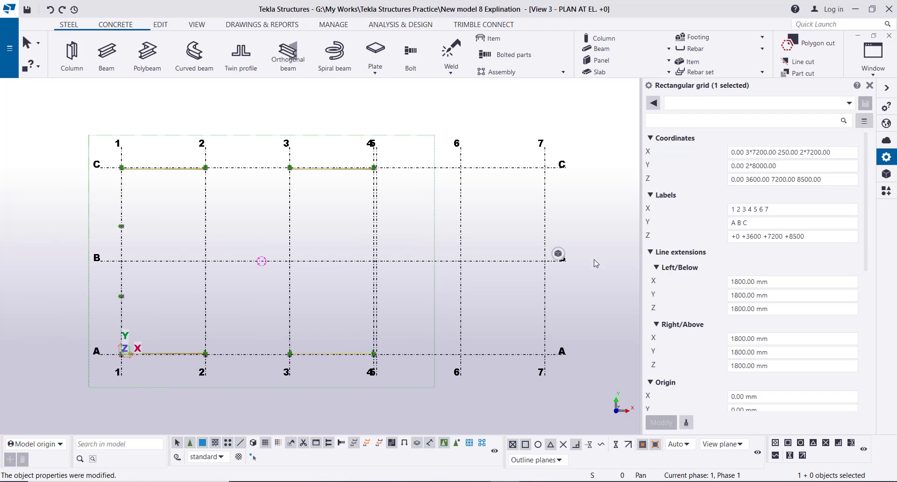
# Step: Switch to the 3D view and close the grid properties
pyautogui.click(873, 61)
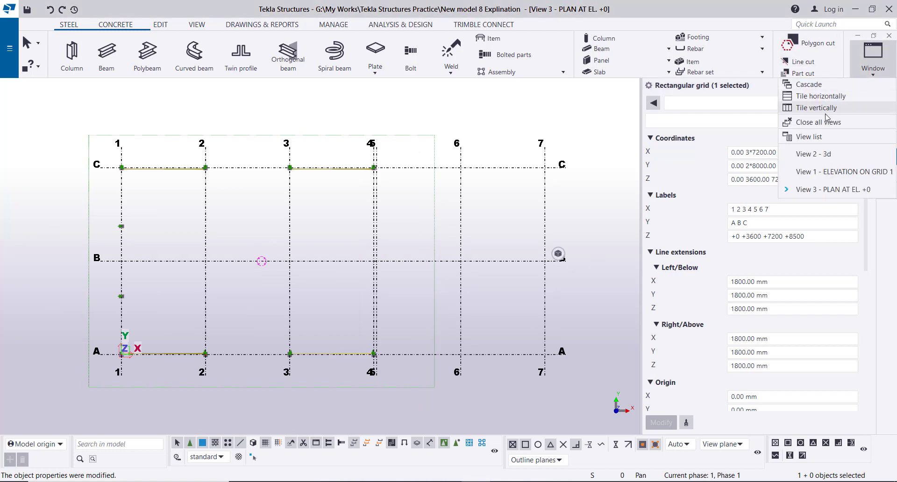
pyautogui.click(825, 155)
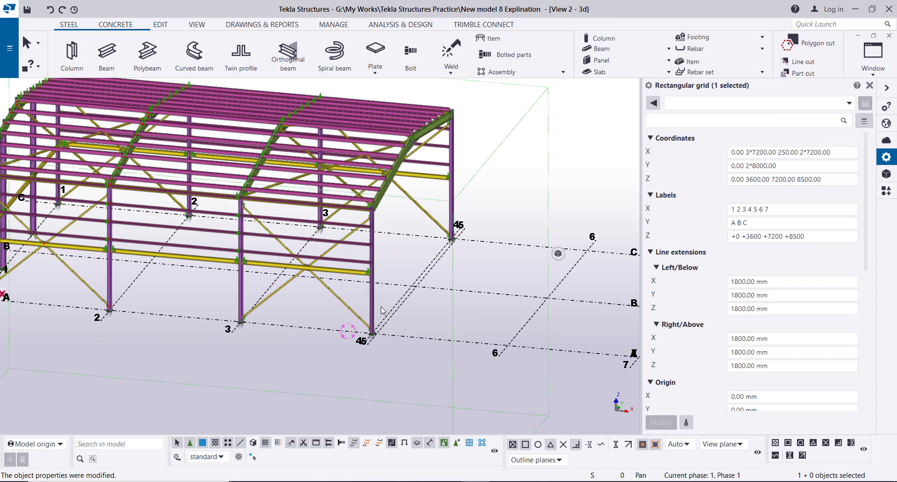
pyautogui.scroll(2, 545, 248)
pyautogui.moveTo(545, 247); pyautogui.dragTo(497, 267, button='middle')
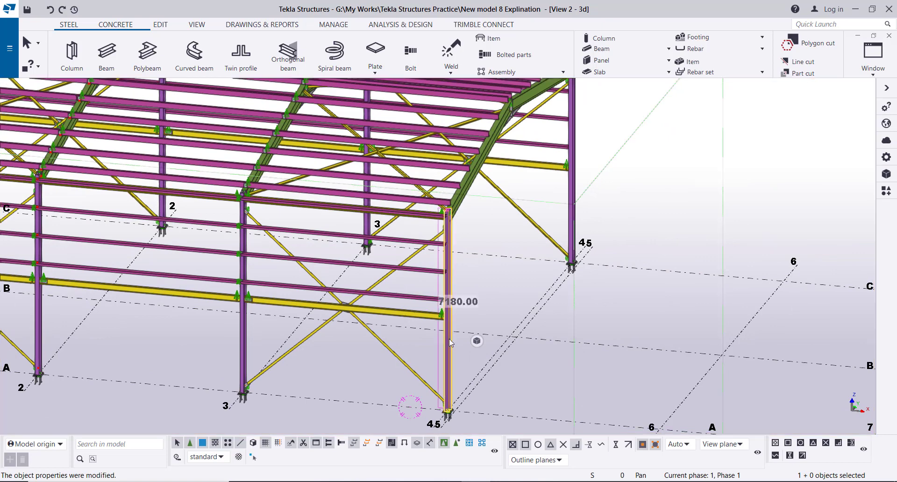
# Step: Copy the two grid 4 columns on grids A and C linearly onto grid 5, using dX 250 and one copy
pyautogui.keyDown('ctrl'); pyautogui.click(574, 216); pyautogui.keyUp('ctrl')
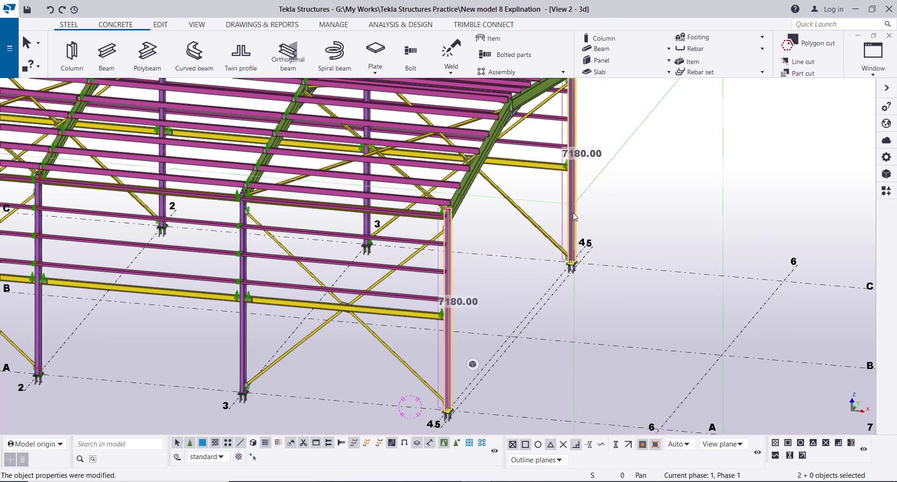
pyautogui.rightClick(670, 142)
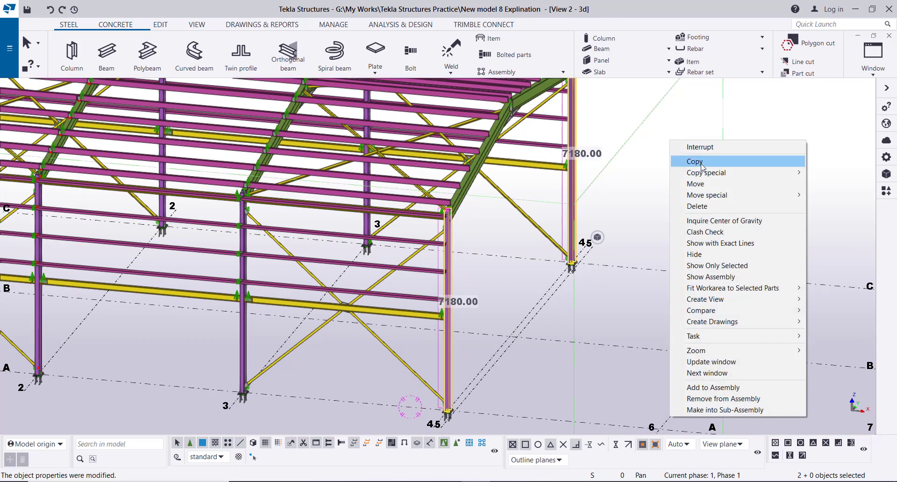
pyautogui.moveTo(805, 172)
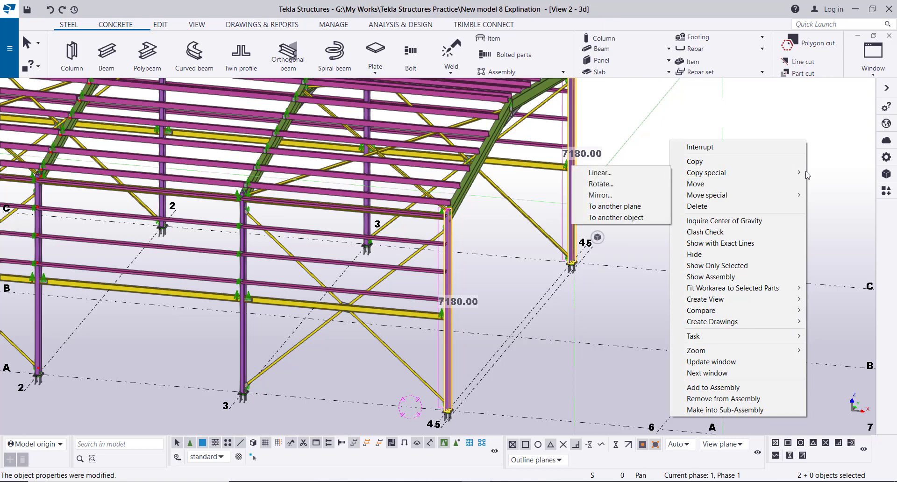
pyautogui.click(641, 176)
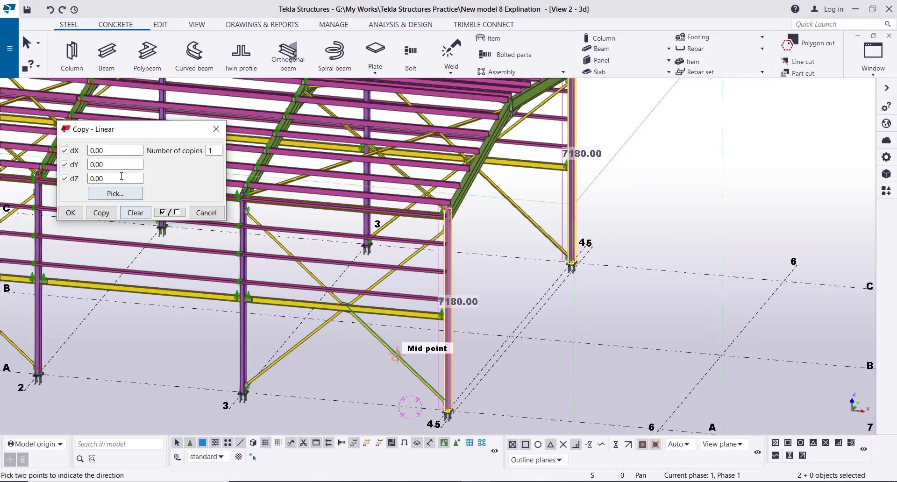
pyautogui.click(98, 150)
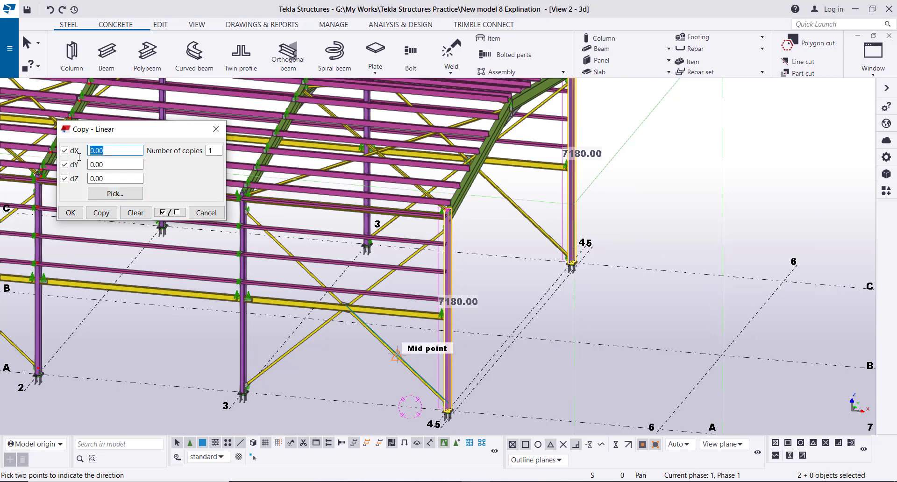
pyautogui.write('250')
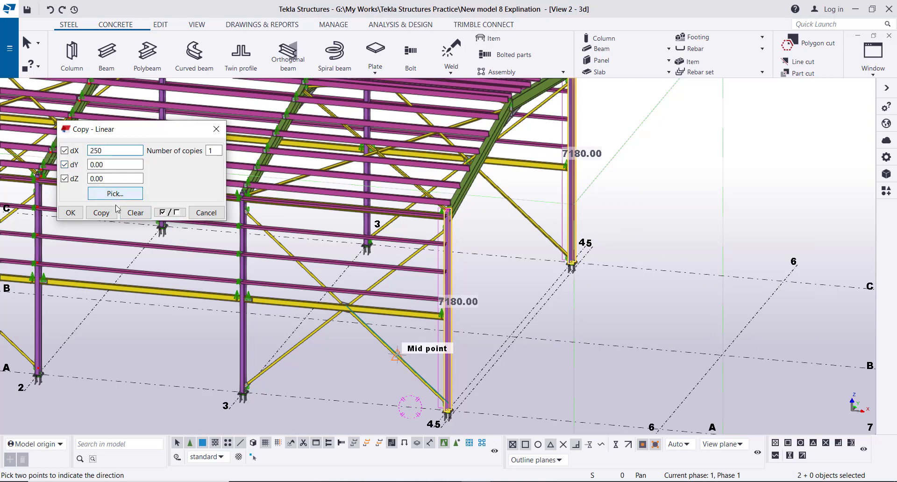
pyautogui.click(101, 212)
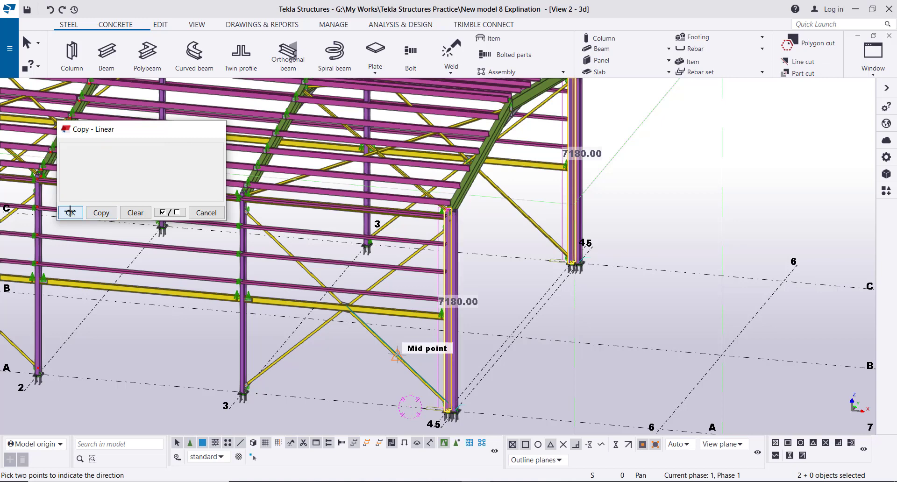
pyautogui.click(70, 213)
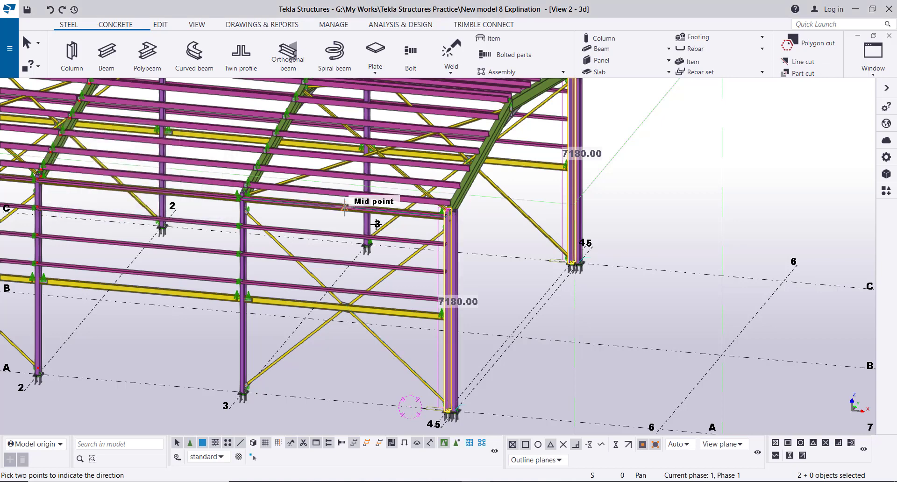
pyautogui.rightClick(599, 297)
pyautogui.click(637, 303)
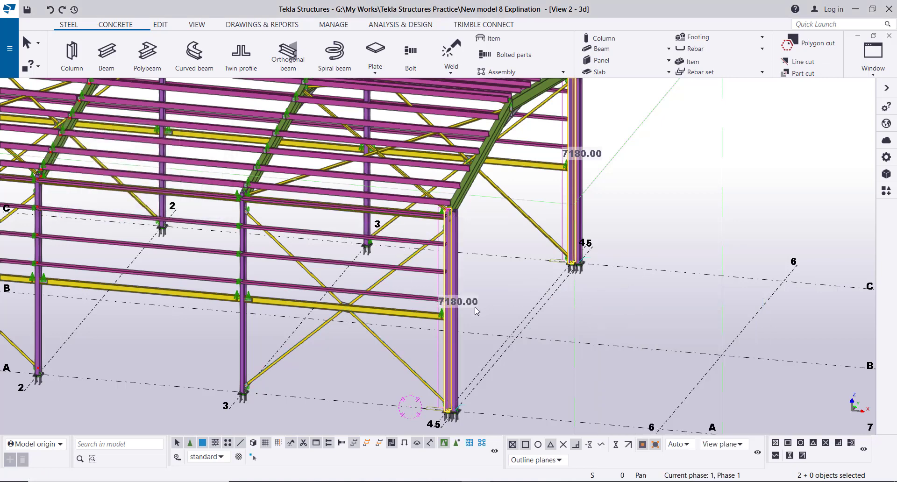
pyautogui.moveTo(485, 308); pyautogui.dragTo(552, 280, button='middle')
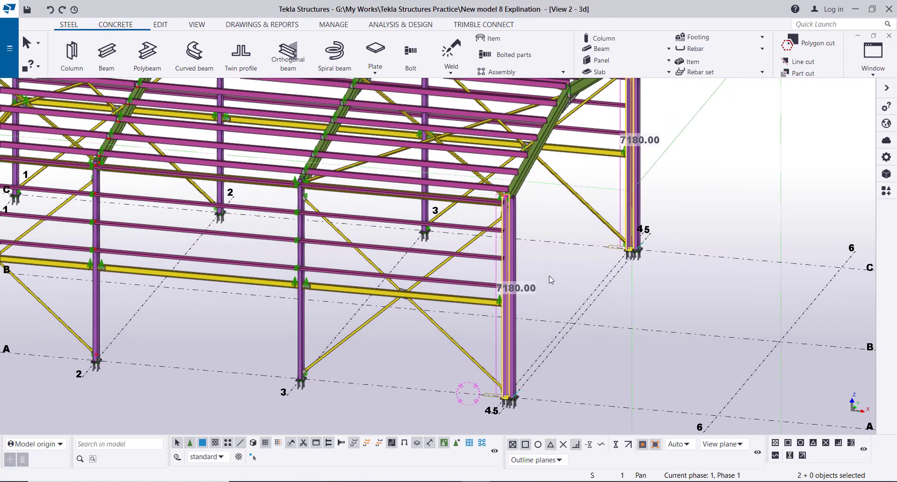
# Step: Examine the copied grid 5 columns and their base plates beside the grid 4 columns
pyautogui.keyDown('ctrl'); pyautogui.moveTo(537, 330); pyautogui.dragTo(594, 214, button='middle'); pyautogui.keyUp('ctrl')
pyautogui.scroll(6, 574, 133)
pyautogui.scroll(-4, 484, 307)
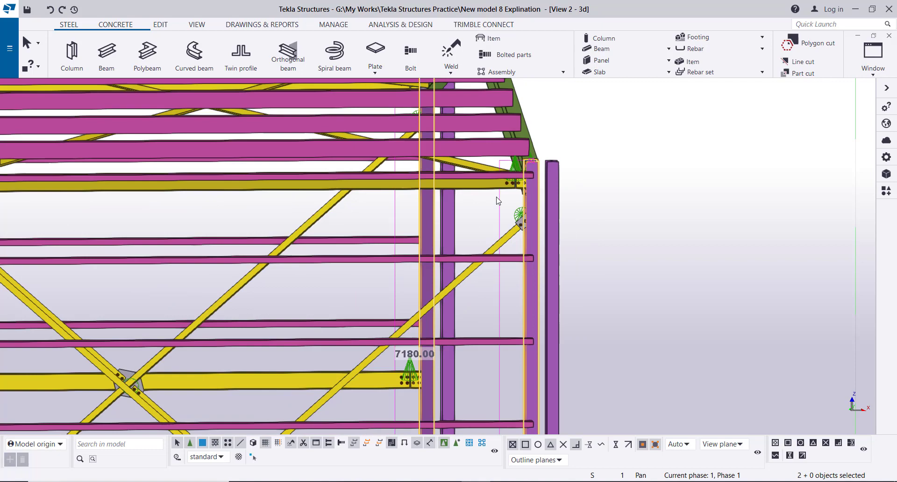
pyautogui.scroll(-5, 483, 307)
pyautogui.scroll(8, 462, 396)
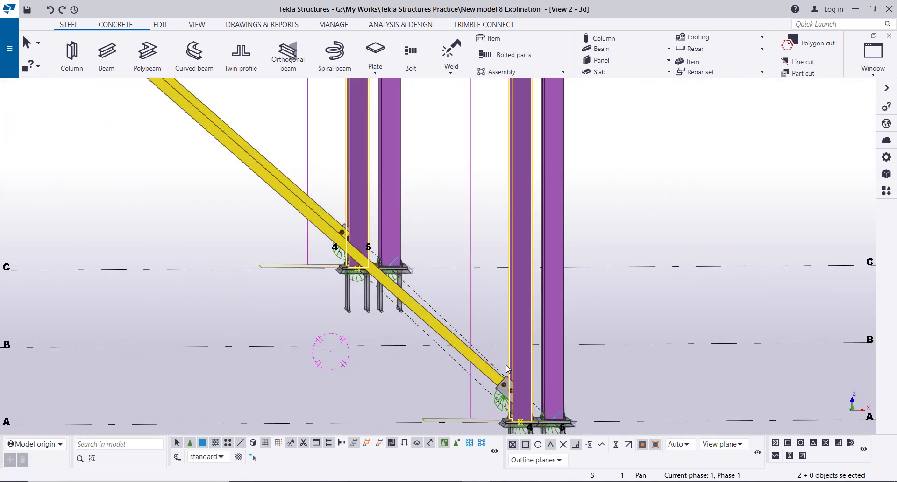
pyautogui.scroll(-4, 493, 367)
pyautogui.keyDown('ctrl'); pyautogui.moveTo(491, 367); pyautogui.dragTo(426, 374, button='middle'); pyautogui.keyUp('ctrl')
pyautogui.scroll(-1, 426, 374)
# Step: Copy the two grid 5 columns with their base plates onto grid 6, expanding the work area to include them
pyautogui.keyDown('ctrl'); pyautogui.click(553, 162); pyautogui.keyUp('ctrl')
pyautogui.keyDown('ctrl'); pyautogui.click(554, 160); pyautogui.keyUp('ctrl')
pyautogui.scroll(-1, 563, 152)
pyautogui.rightClick(610, 139)
pyautogui.click(633, 156)
pyautogui.scroll(-2, 497, 324)
pyautogui.scroll(5, 471, 348)
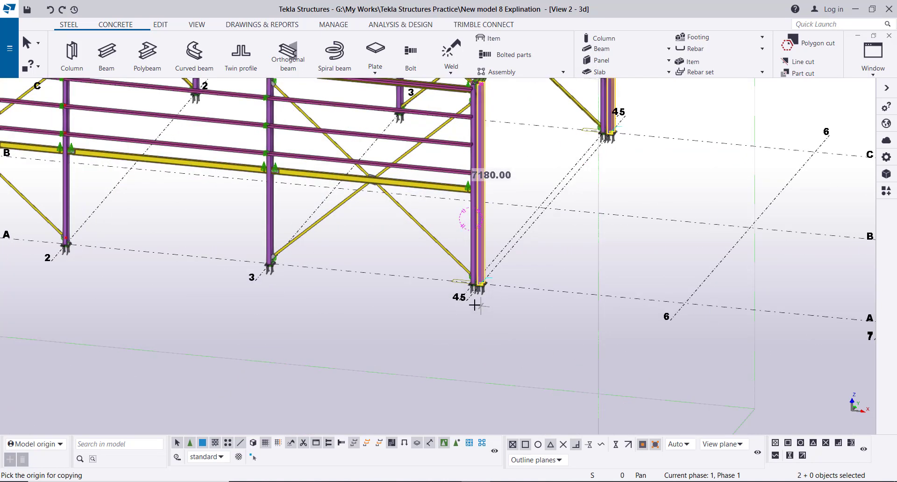
pyautogui.click(477, 306)
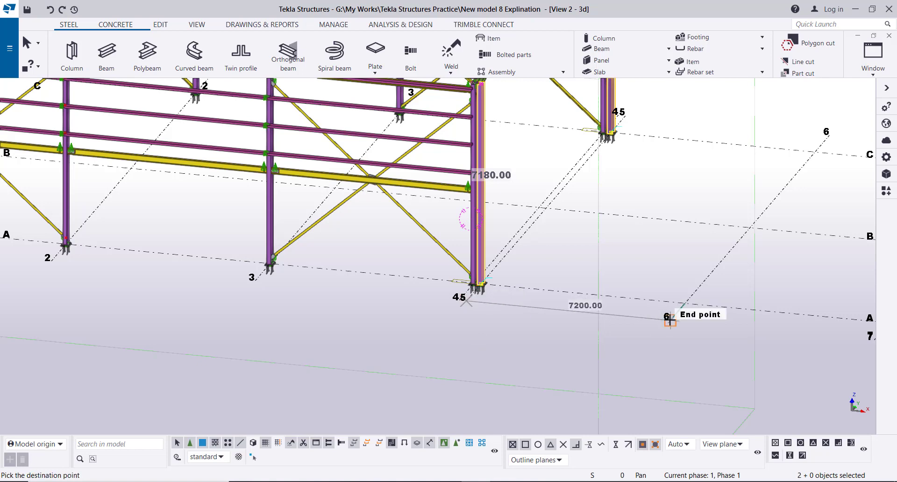
pyautogui.click(670, 322)
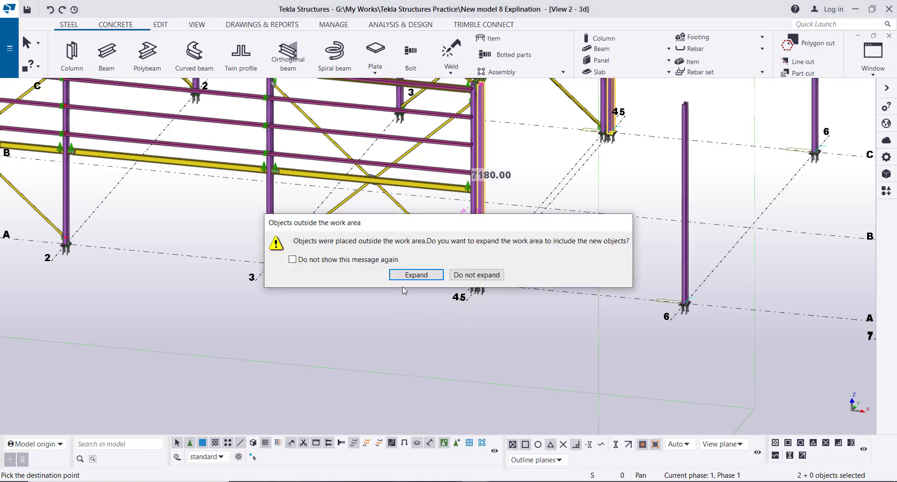
pyautogui.click(417, 274)
# Step: Copy the same two columns onto grid 7, expand the work area, and end the copy command
pyautogui.scroll(4, 603, 298)
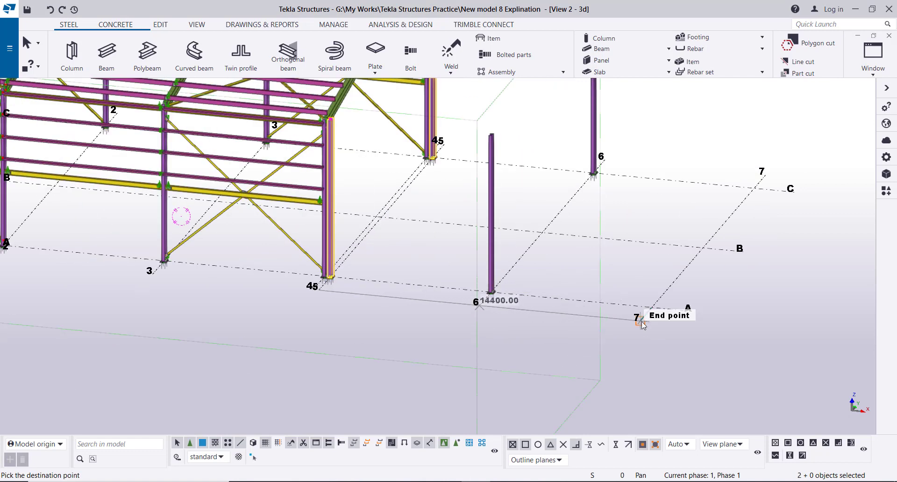
pyautogui.click(640, 322)
pyautogui.click(416, 275)
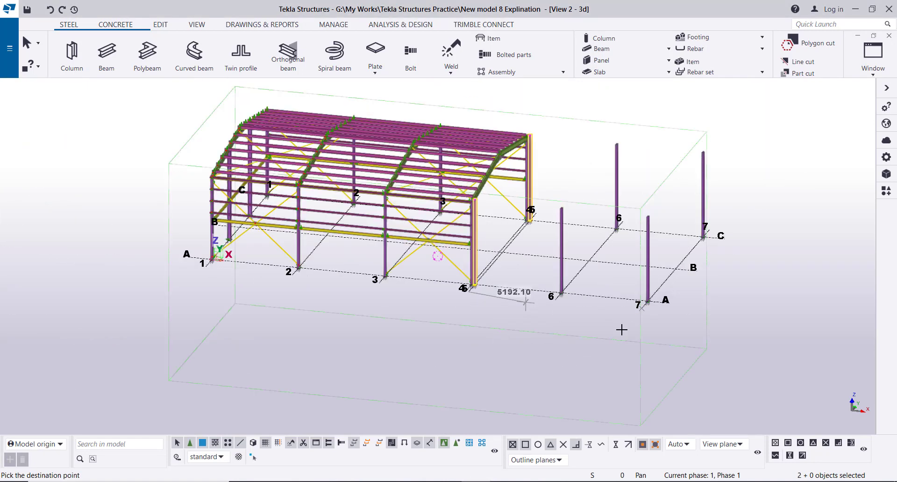
pyautogui.rightClick(753, 269)
pyautogui.click(766, 276)
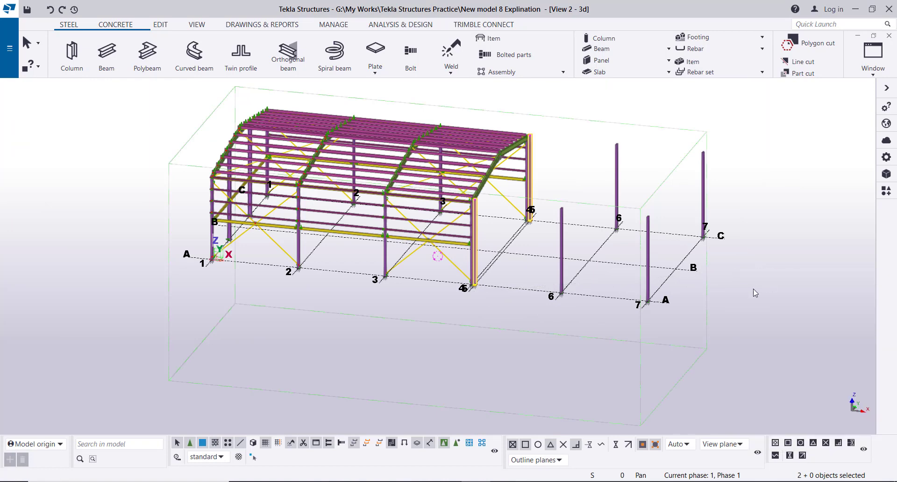
# Step: Copy the column at grid A/6 from its base point to the grid intersections B/6 and B/7
pyautogui.scroll(3, 261, 312)
pyautogui.doubleClick(260, 312)
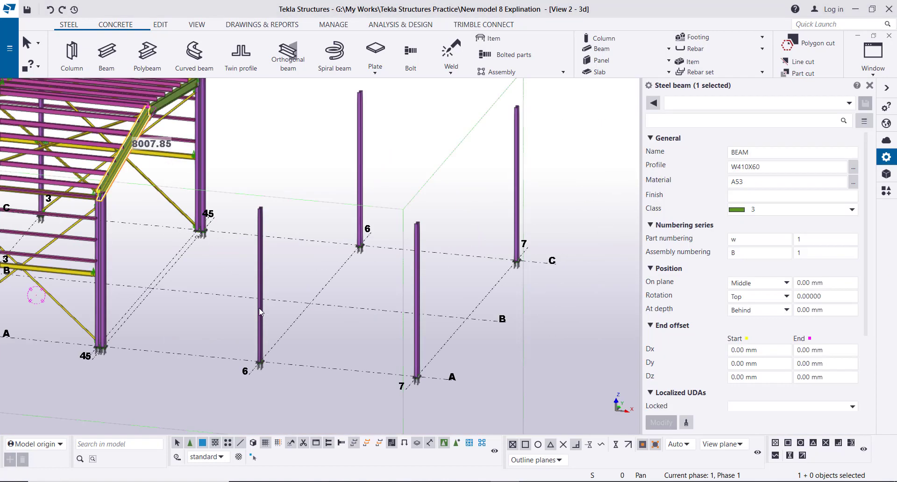
pyautogui.rightClick(304, 124)
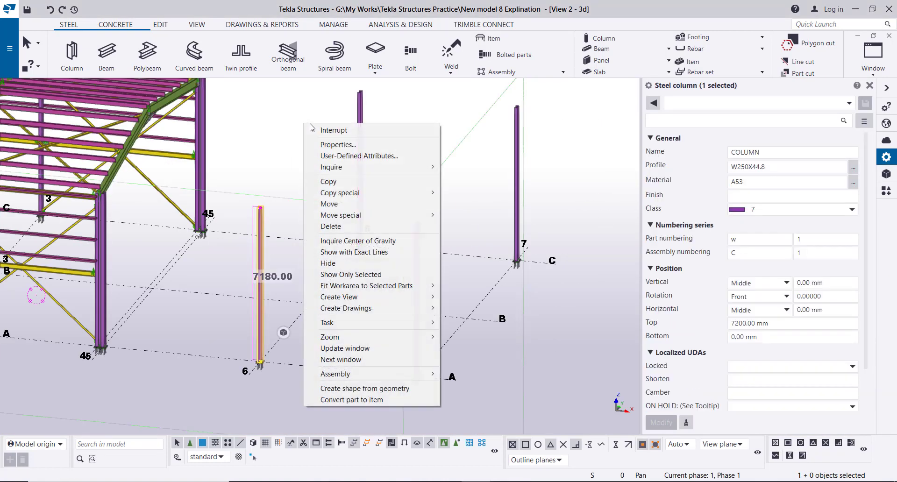
pyautogui.click(348, 182)
pyautogui.scroll(4, 261, 359)
pyautogui.scroll(3, 262, 362)
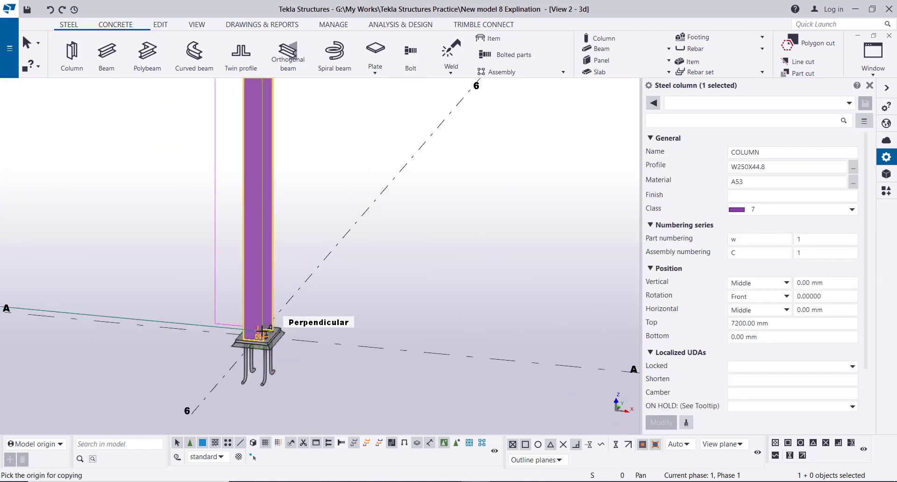
pyautogui.click(260, 337)
pyautogui.scroll(-3, 259, 337)
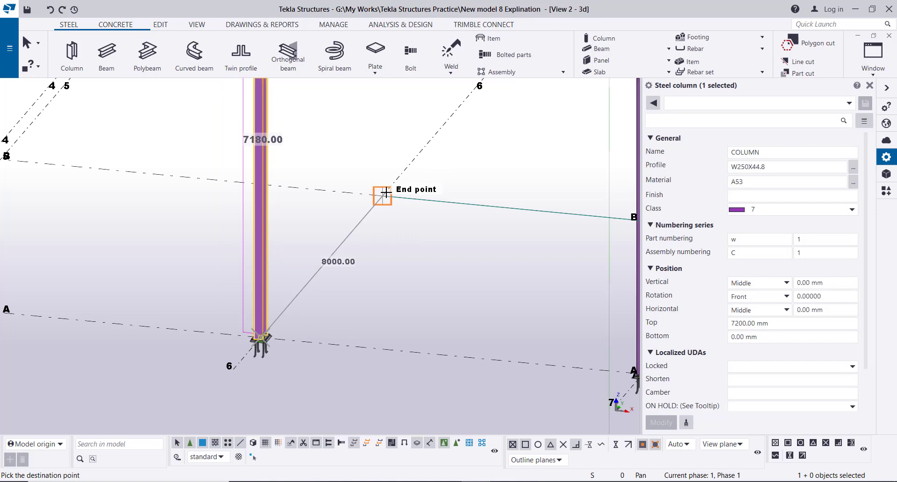
pyautogui.scroll(-3, 318, 240)
pyautogui.scroll(2, 310, 252)
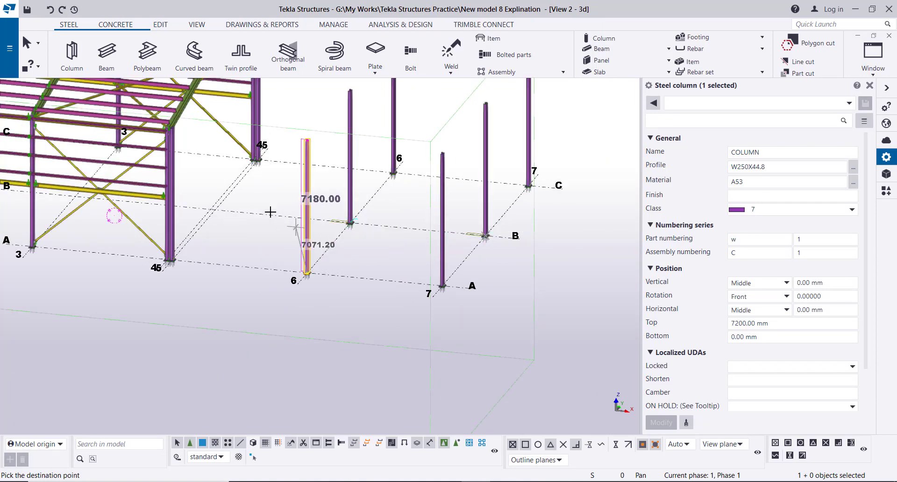
# Step: Place another copy of the column at grid intersection B/5 and end the copy command
pyautogui.scroll(3, 243, 214)
pyautogui.scroll(3, 196, 216)
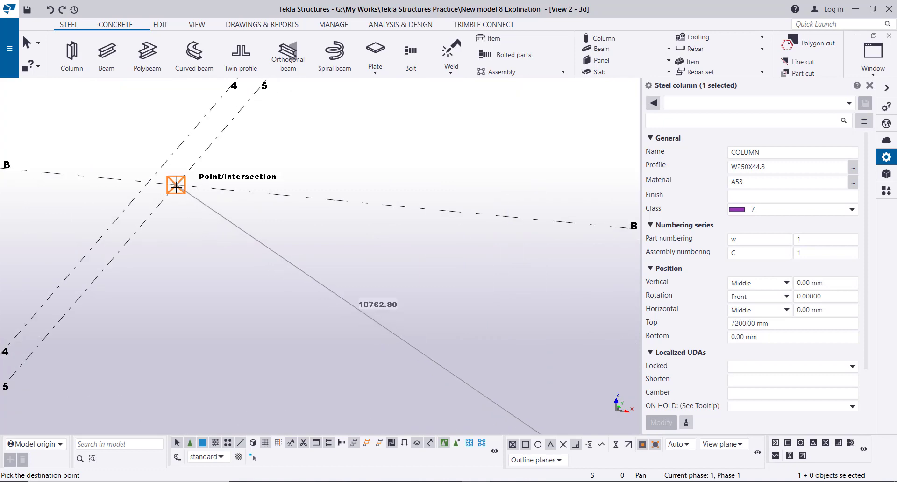
pyautogui.scroll(-4, 321, 215)
pyautogui.scroll(-2, 321, 215)
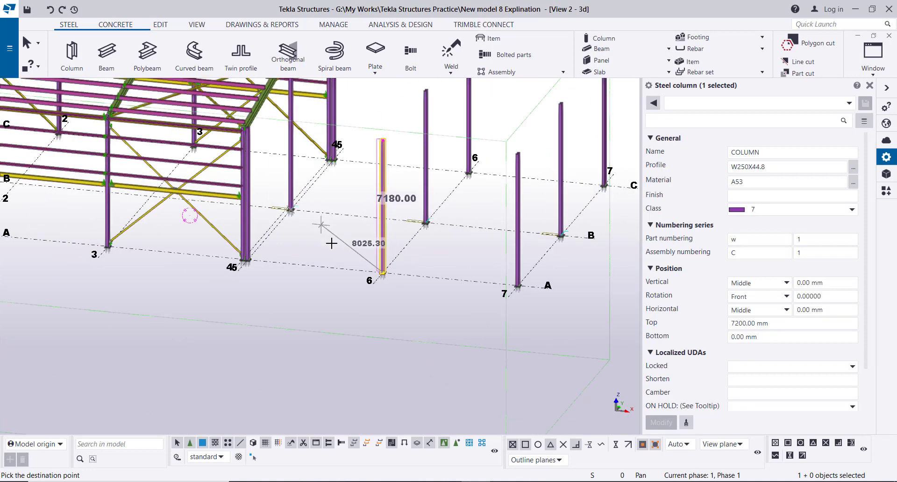
pyautogui.moveTo(422, 218); pyautogui.dragTo(406, 271, button='middle')
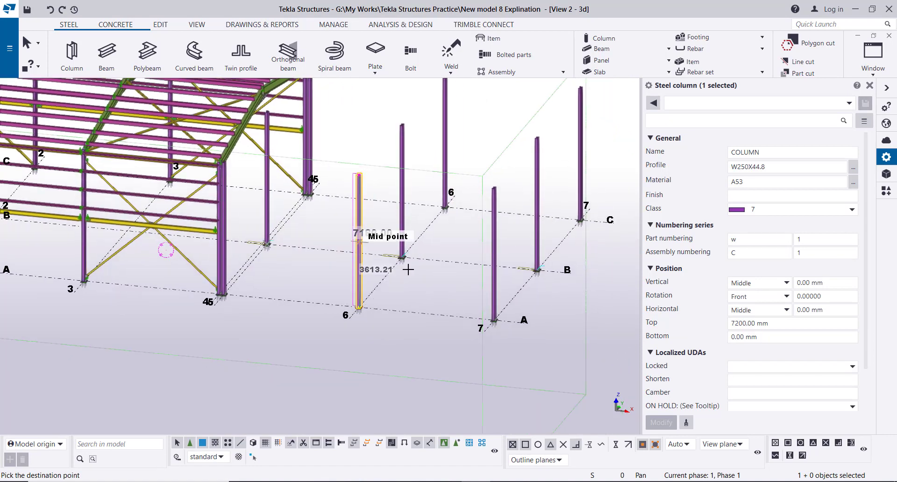
pyautogui.scroll(2, 338, 260)
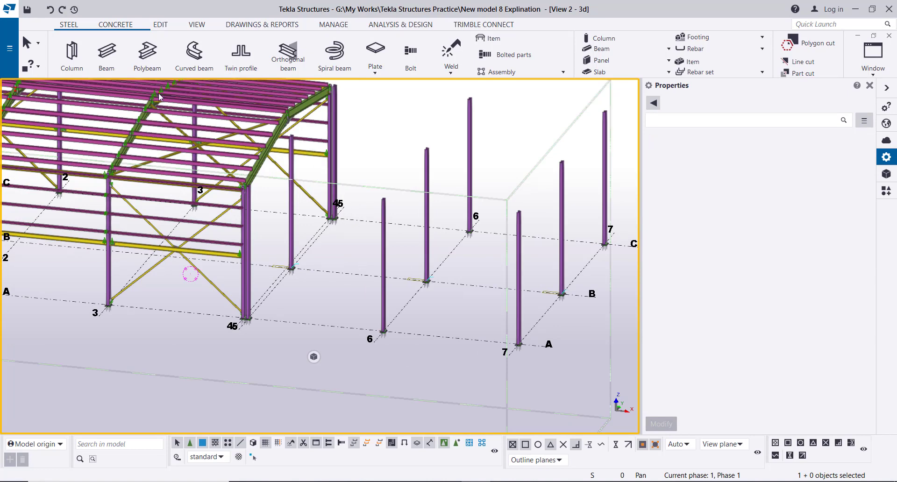
# Step: Set the steel beam profile to W530X101 from the profile catalog
pyautogui.click(107, 63)
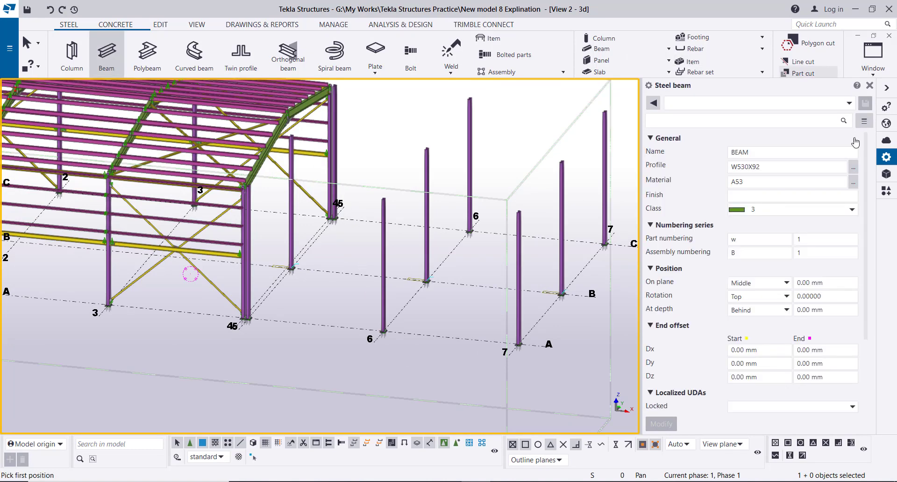
pyautogui.click(853, 167)
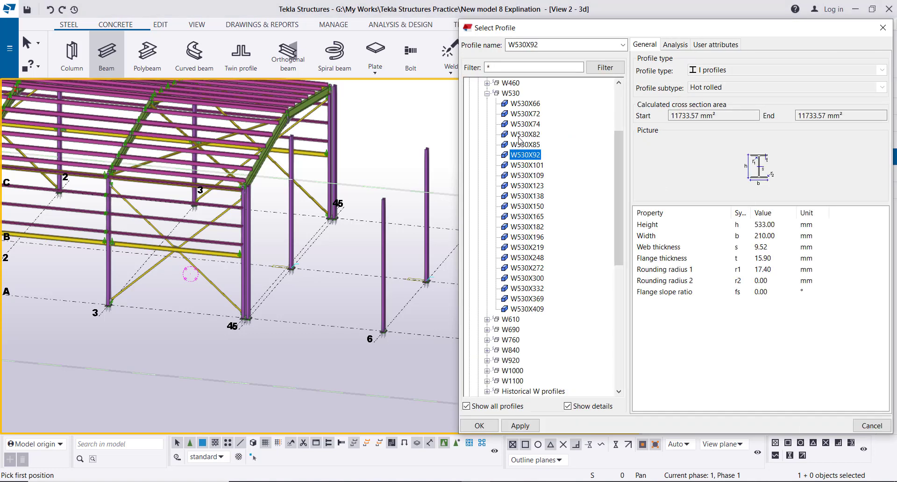
pyautogui.click(523, 165)
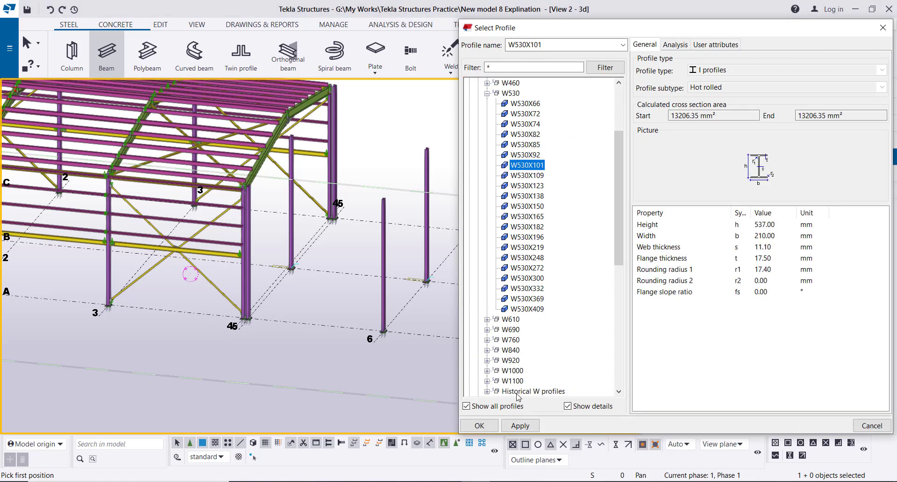
pyautogui.click(481, 427)
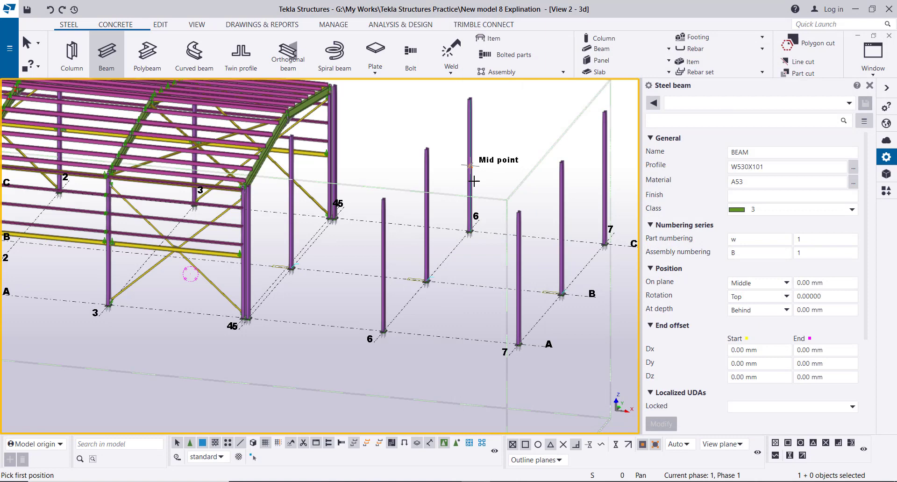
# Step: Leave the beam command and bring up the ELEVATION ON GRID 5 view
pyautogui.press('Escape')
pyautogui.hotkey('ctrl', 'i')
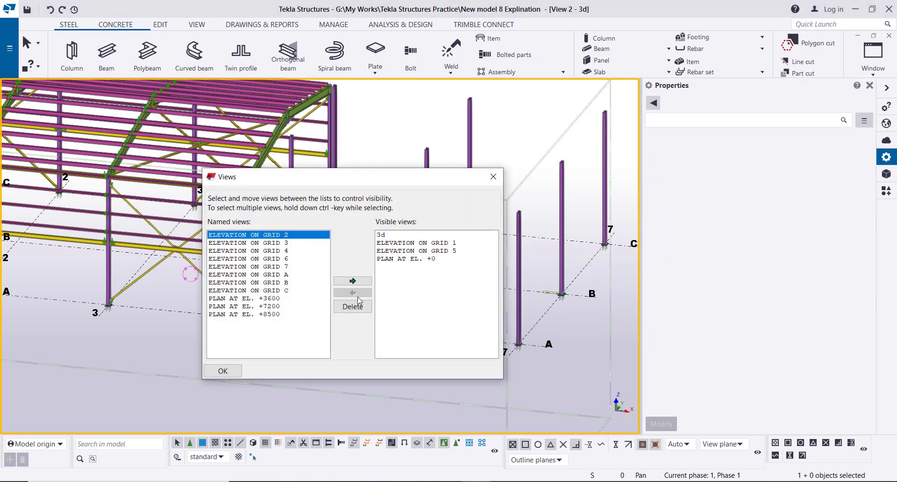
pyautogui.click(431, 252)
pyautogui.click(222, 371)
# Step: Model a horizontal W530X101 beam between the grid A and grid B columns, just below the +3600 level
pyautogui.press('Return')
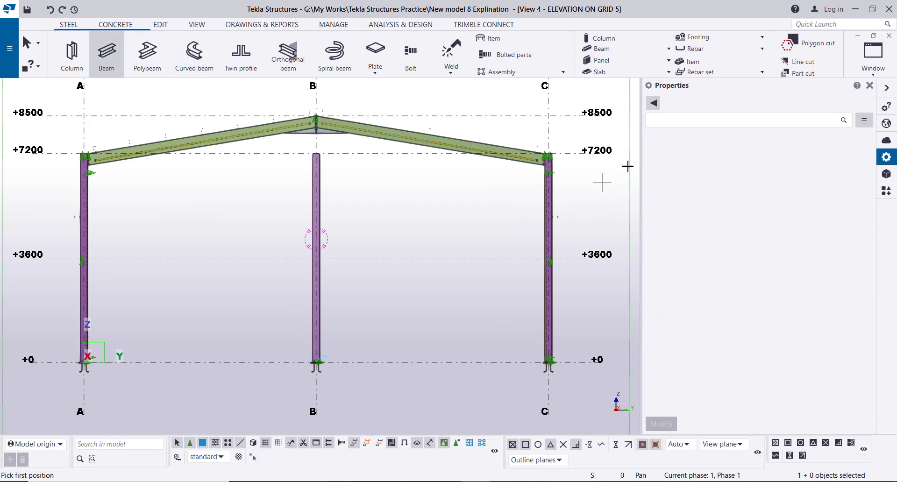
pyautogui.click(85, 263)
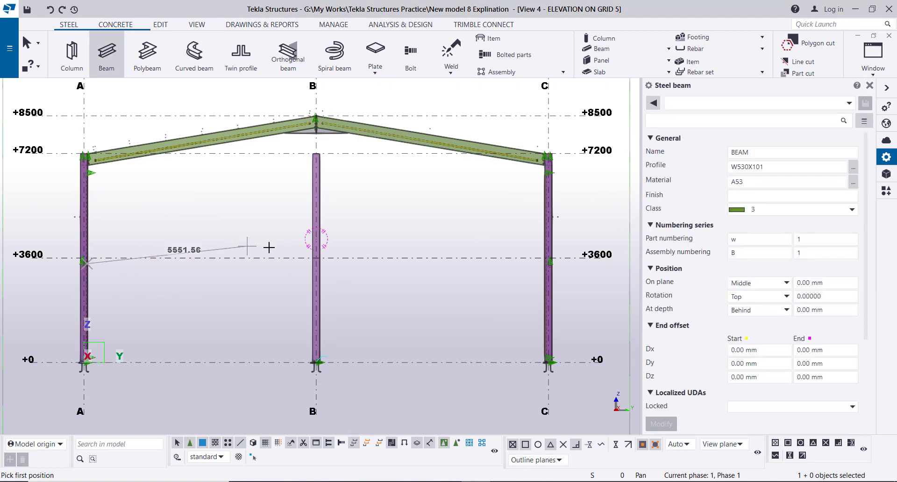
pyautogui.scroll(5, 312, 265)
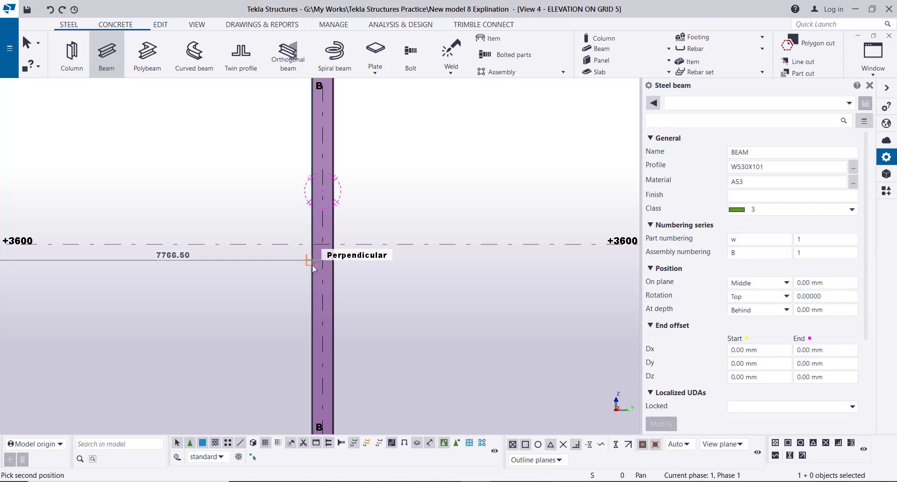
pyautogui.click(312, 265)
pyautogui.scroll(-2, 315, 263)
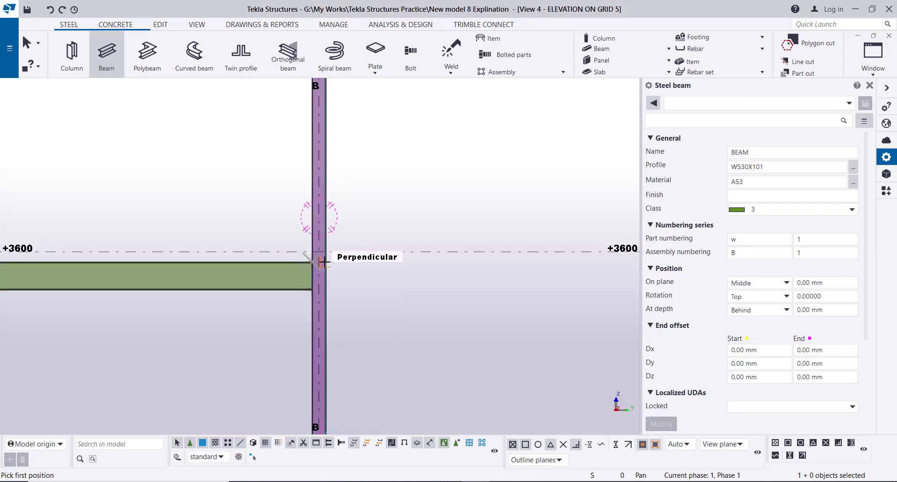
# Step: Model a matching W530X101 beam from the grid B column to the grid C column, then end the beam command
pyautogui.click(324, 263)
pyautogui.scroll(-5, 324, 263)
pyautogui.scroll(5, 491, 262)
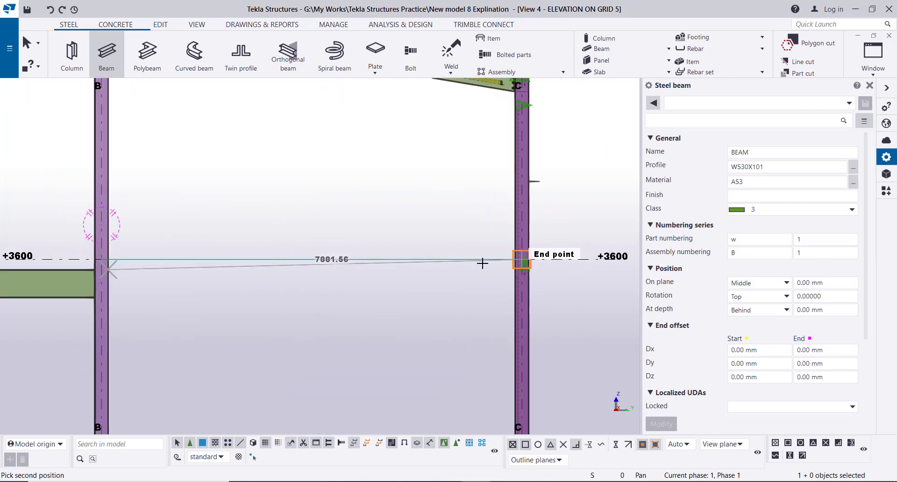
pyautogui.click(518, 273)
pyautogui.rightClick(436, 187)
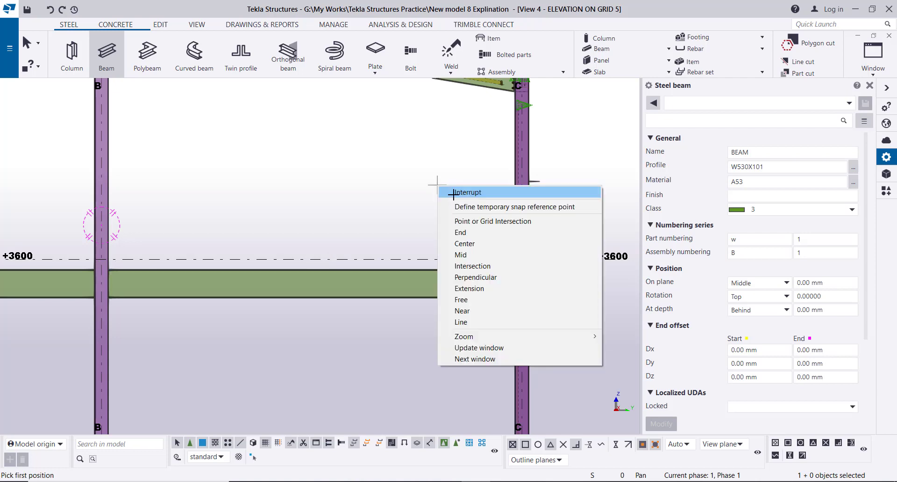
pyautogui.click(448, 191)
# Step: Return to the 3D view and inspect the new beams between the grid 5 columns
pyautogui.scroll(-4, 456, 206)
pyautogui.moveTo(334, 274); pyautogui.dragTo(397, 261, button='middle')
pyautogui.click(872, 61)
pyautogui.click(803, 153)
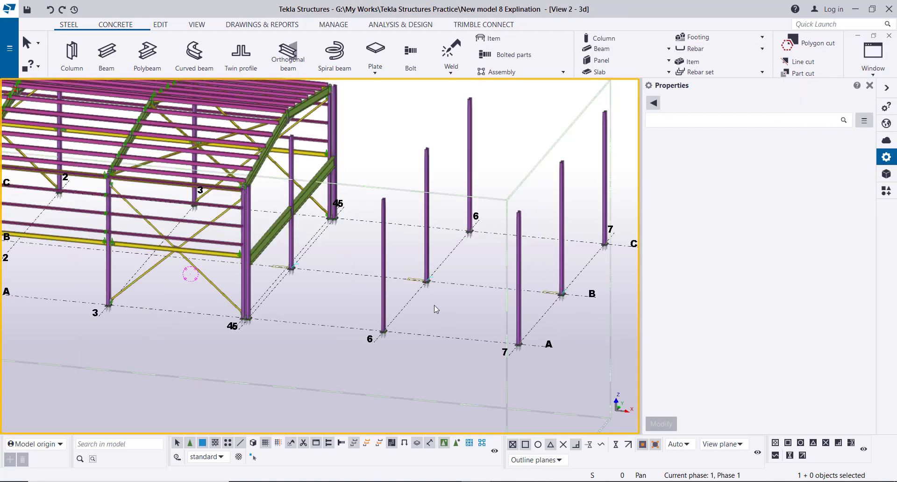
pyautogui.scroll(4, 279, 256)
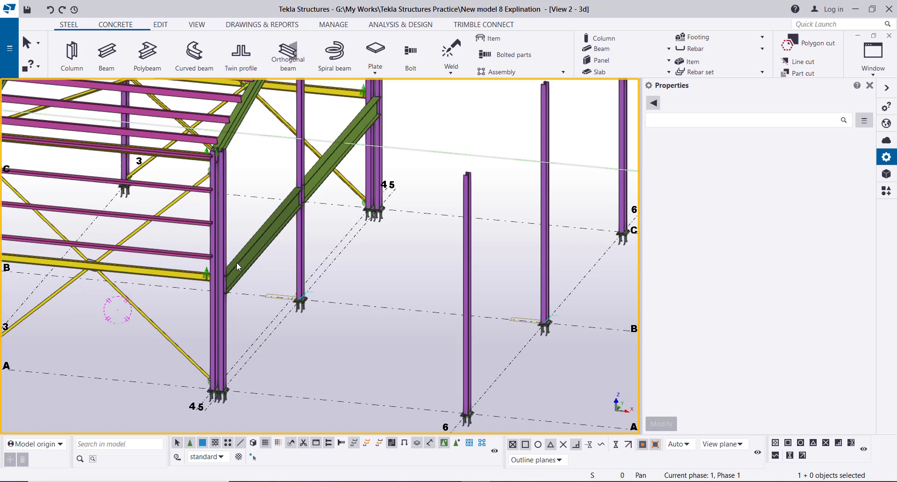
pyautogui.scroll(-4, 416, 212)
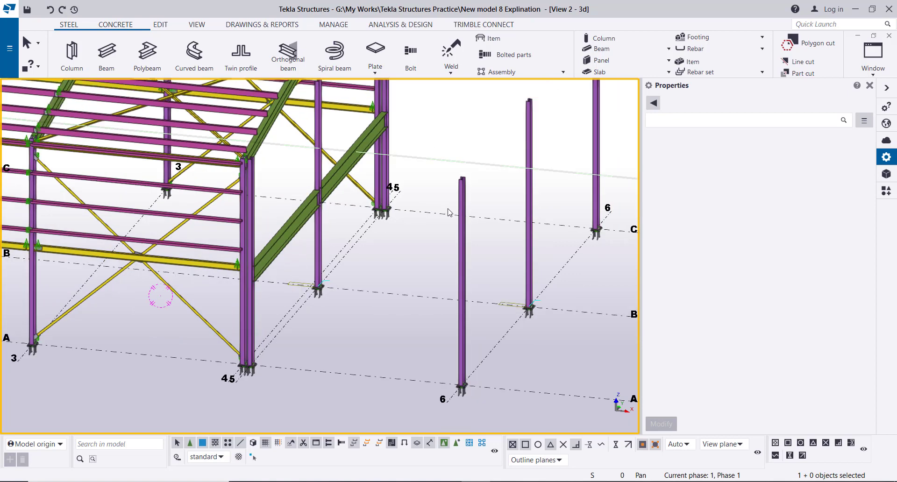
# Step: Find the End plate (144) component and connect the A–B beam to the grid 5 column on grid A with it
pyautogui.click(886, 193)
pyautogui.click(731, 118)
pyautogui.write('144')
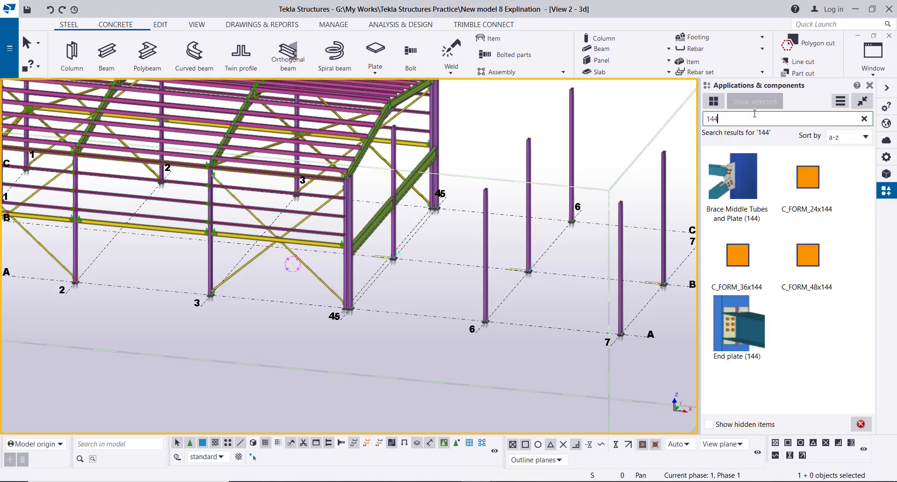
pyautogui.click(731, 333)
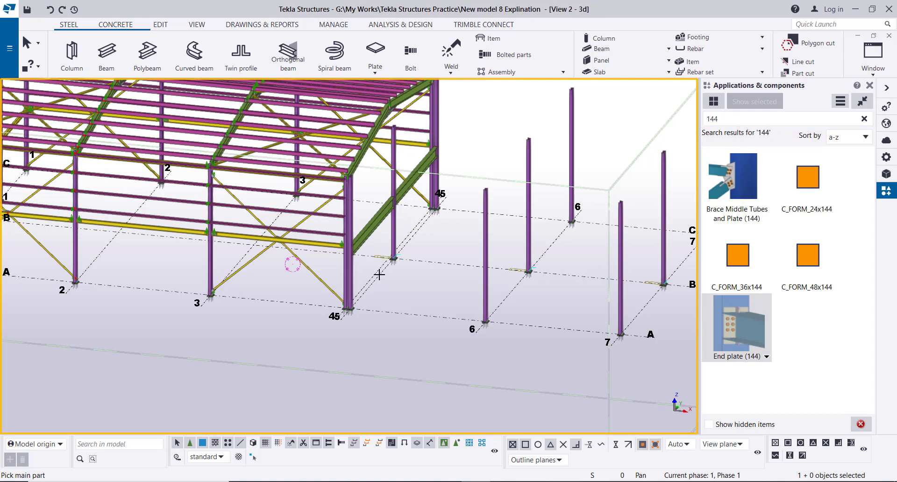
pyautogui.keyDown('ctrl'); pyautogui.moveTo(363, 260); pyautogui.dragTo(229, 202, button='middle'); pyautogui.keyUp('ctrl')
pyautogui.scroll(10, 228, 202)
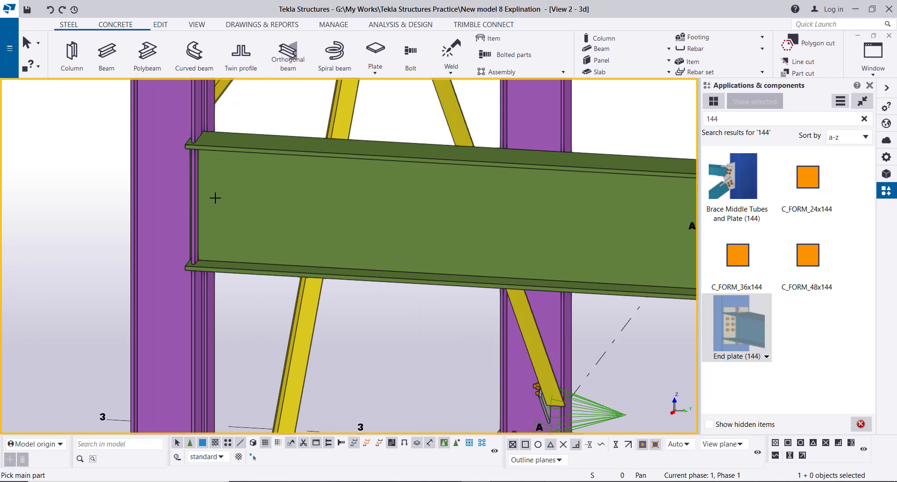
pyautogui.click(171, 194)
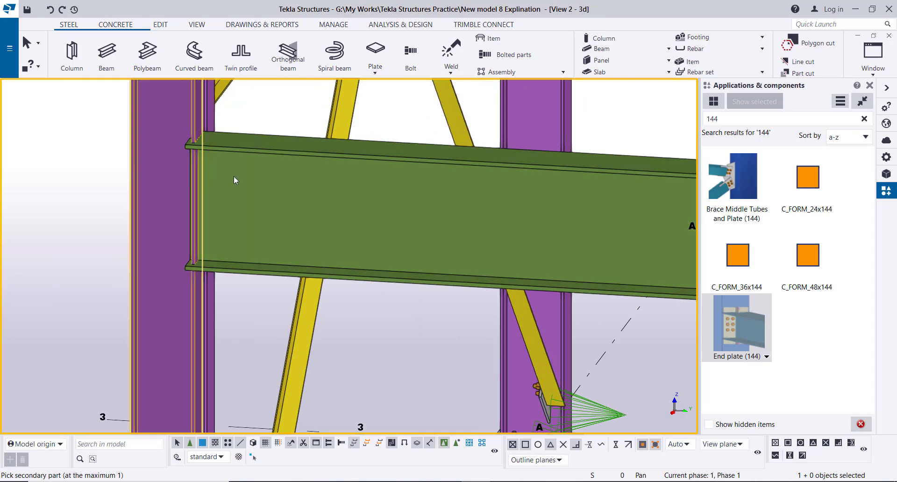
pyautogui.click(234, 176)
pyautogui.scroll(5, 125, 196)
pyautogui.rightClick(87, 105)
pyautogui.click(117, 117)
# Step: In the new connection's properties, set the end plate thickness to 20 mm, the bolt size to 20 and the bolt standard to A325M
pyautogui.click(228, 231)
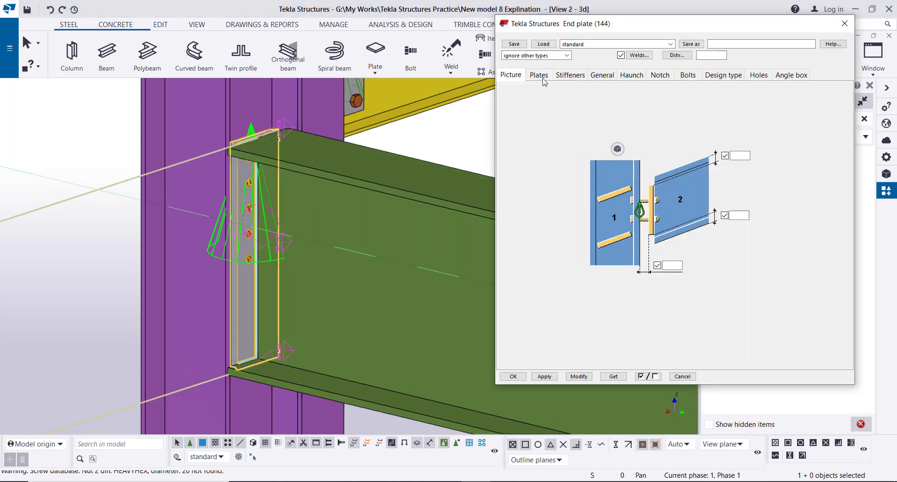
pyautogui.click(539, 76)
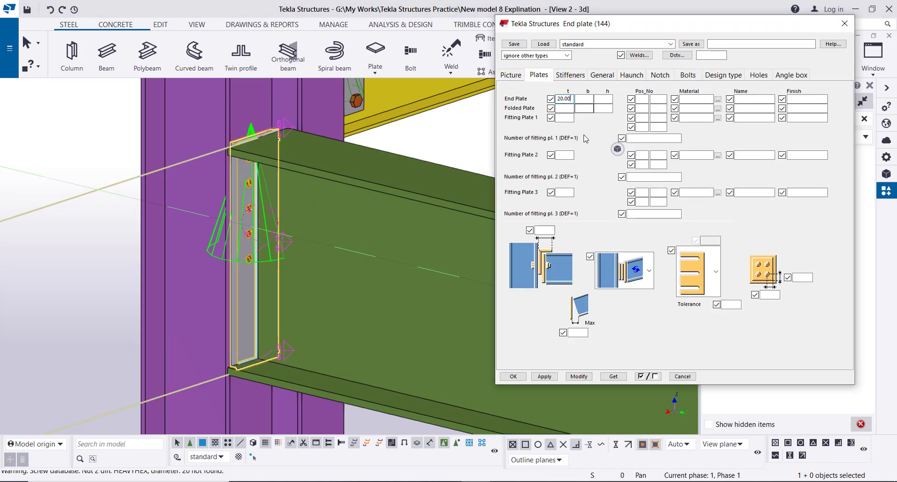
pyautogui.click(687, 75)
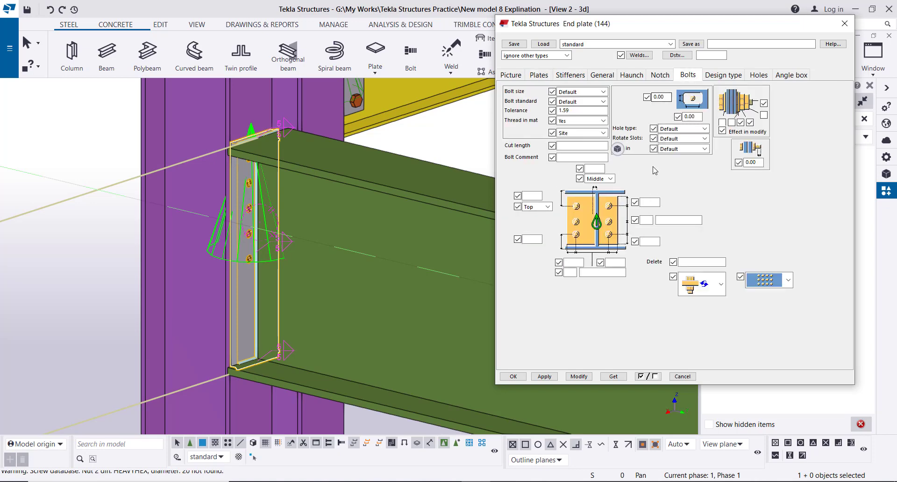
pyautogui.click(602, 101)
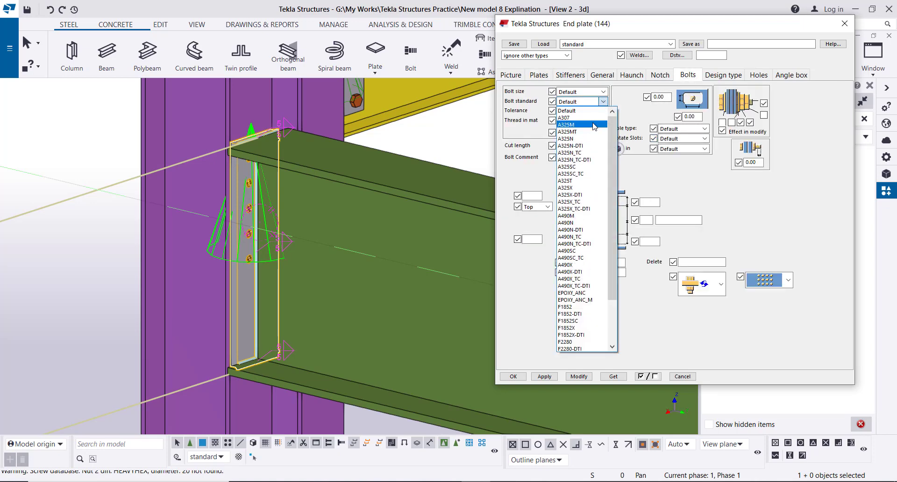
pyautogui.click(594, 125)
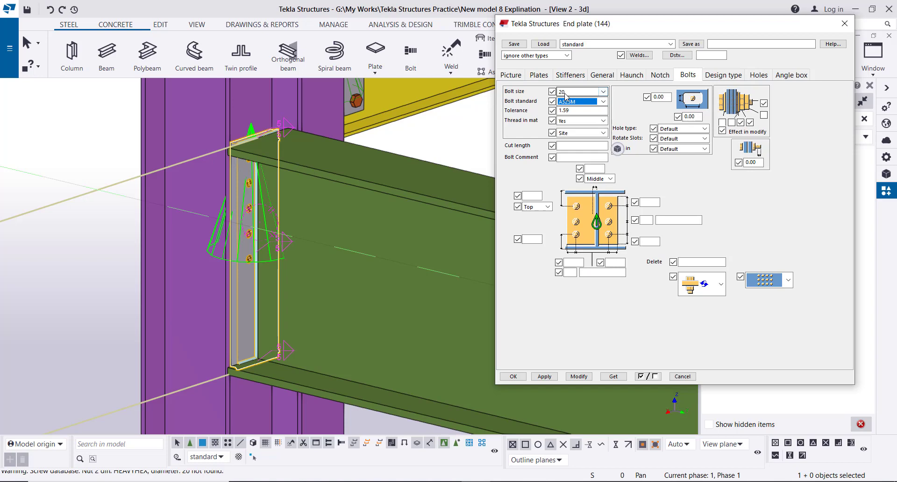
# Step: Set 60 mm vertical bolt edge distances, 5 bolt rows at 100 mm, 70 mm upper and lower bolt offsets, and 50 mm horizontal edge distances
pyautogui.click(645, 203)
pyautogui.click(651, 241)
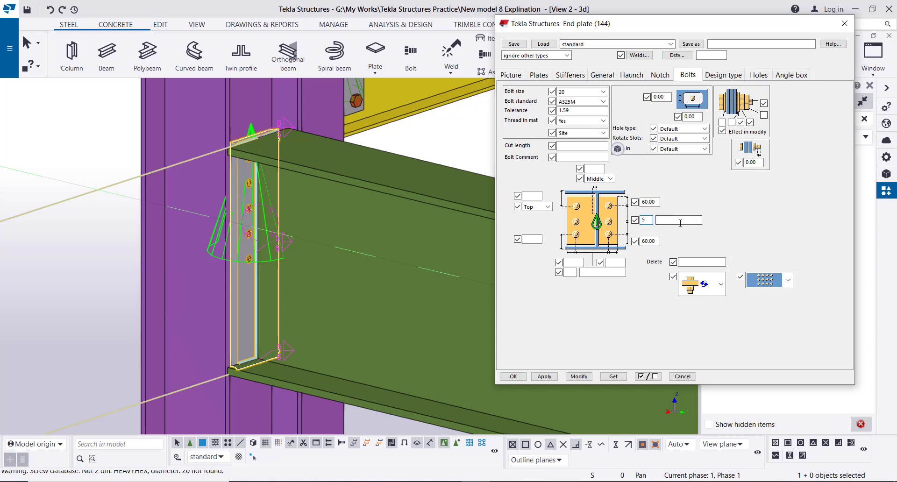
pyautogui.click(668, 221)
pyautogui.click(529, 196)
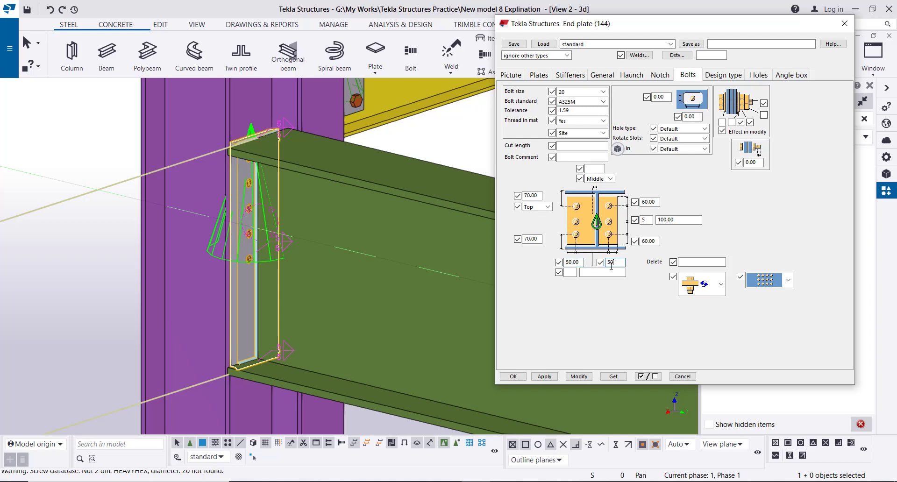
# Step: Set 2 bolt columns at 70 mm spacing, modify the existing end plate, and keep these settings for further connections
pyautogui.click(570, 272)
pyautogui.click(587, 272)
pyautogui.write('70')
pyautogui.click(578, 376)
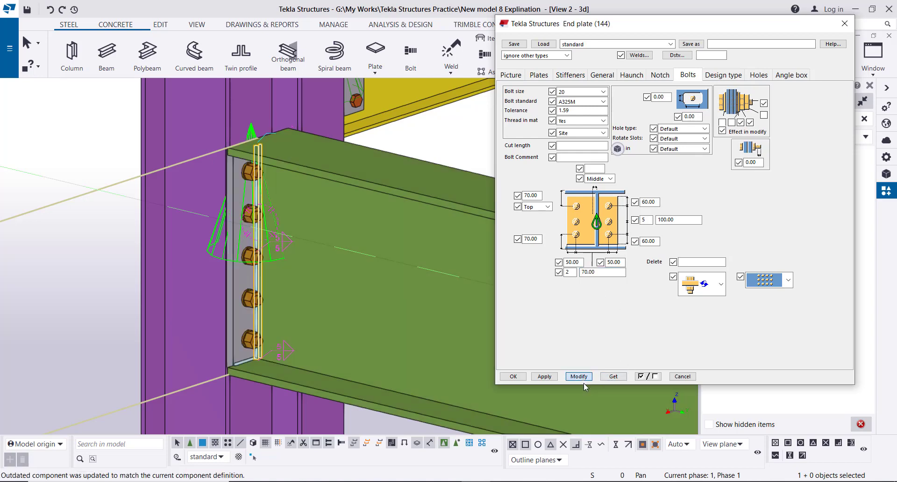
pyautogui.click(81, 138)
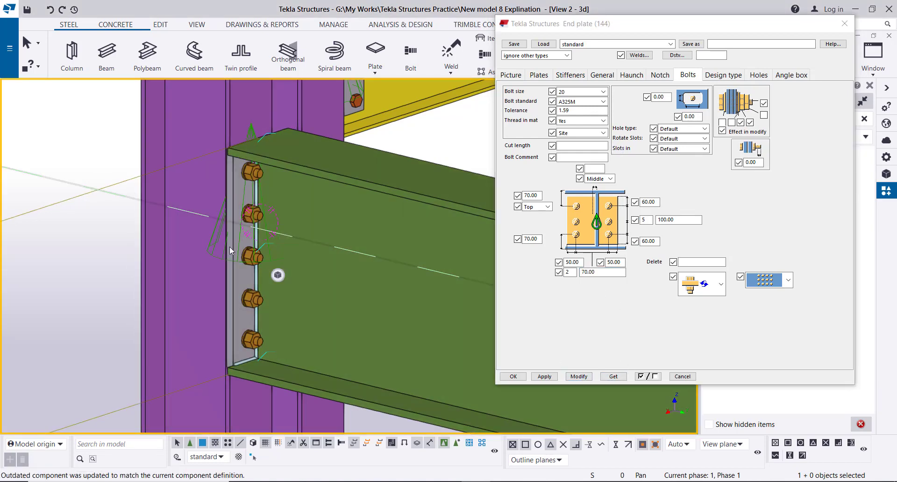
pyautogui.click(544, 377)
pyautogui.click(513, 376)
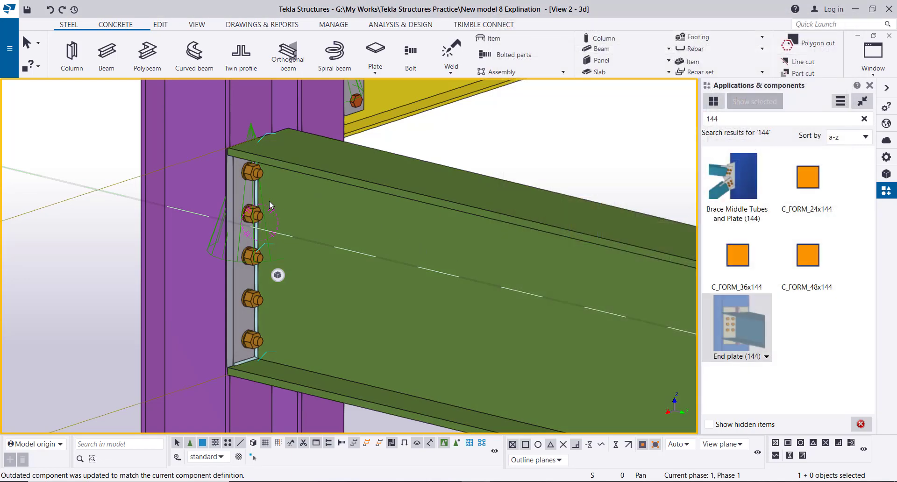
# Step: Connect the far end of the B–C beam to the grid 5 column on grid C with End plate (144)
pyautogui.scroll(-5, 200, 206)
pyautogui.keyDown('ctrl'); pyautogui.moveTo(410, 264); pyautogui.dragTo(561, 262, button='middle'); pyautogui.keyUp('ctrl')
pyautogui.scroll(10, 560, 261)
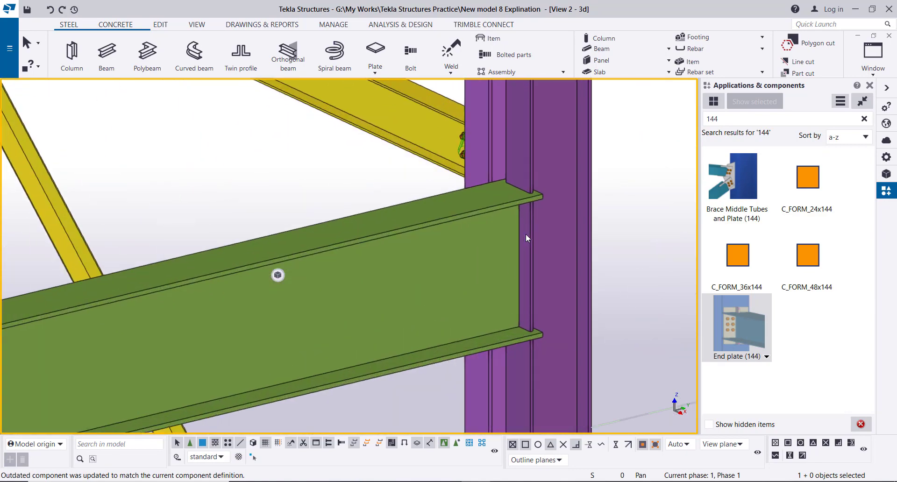
pyautogui.click(731, 314)
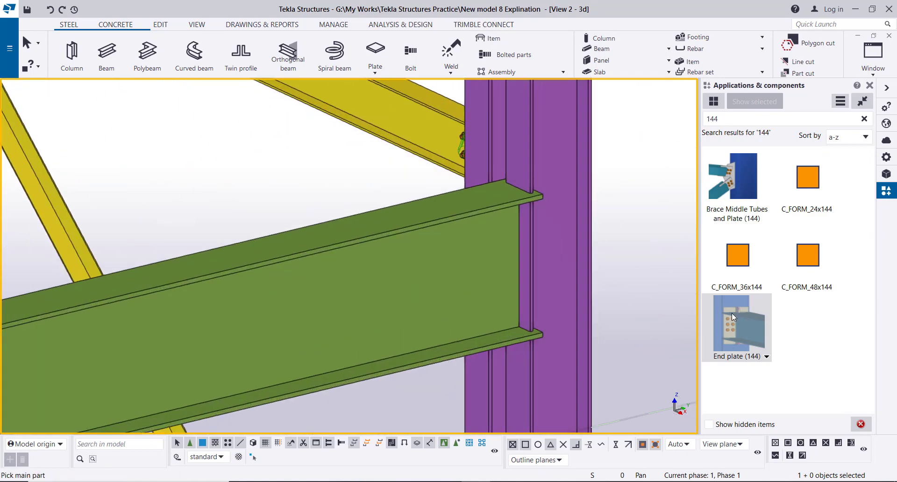
pyautogui.click(550, 260)
pyautogui.click(469, 264)
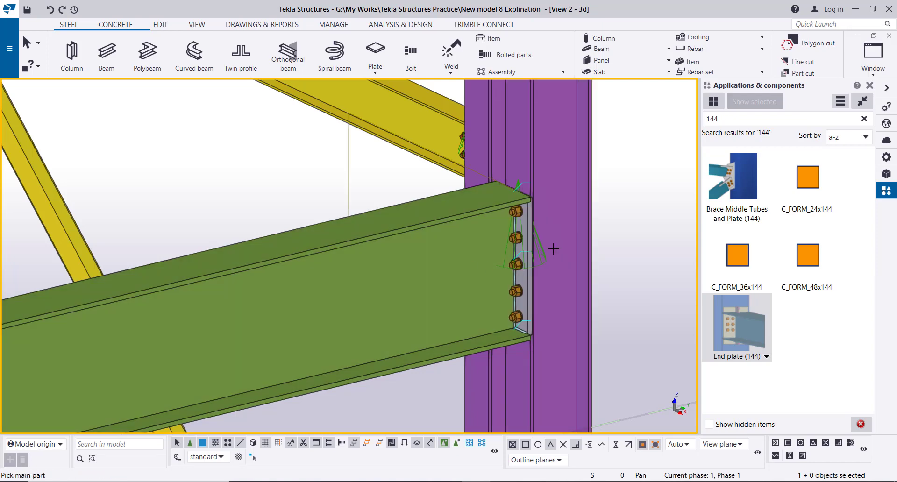
pyautogui.rightClick(617, 145)
pyautogui.click(625, 151)
# Step: Connect the B–C beam to the grid 5 column on grid B with End plate (144)
pyautogui.keyDown('ctrl'); pyautogui.moveTo(493, 256); pyautogui.dragTo(518, 235, button='middle'); pyautogui.keyUp('ctrl')
pyautogui.scroll(-3, 483, 275)
pyautogui.scroll(-5, 517, 235)
pyautogui.scroll(8, 348, 270)
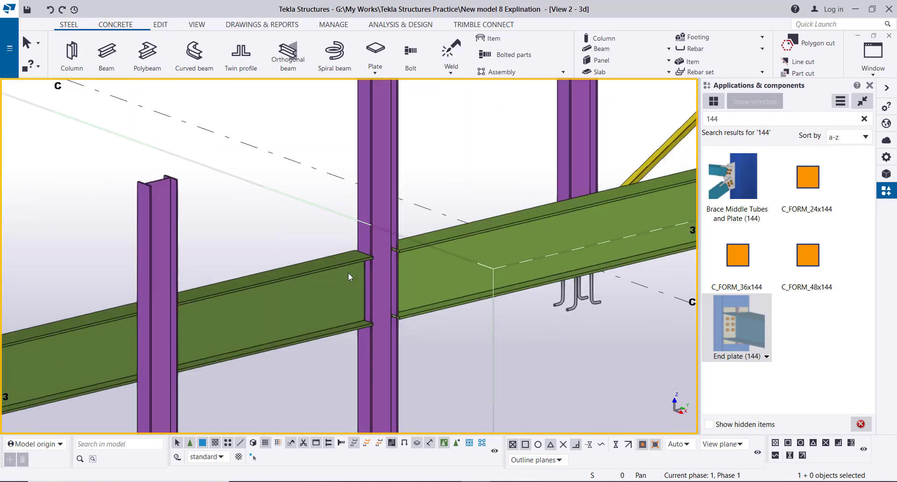
pyautogui.scroll(2, 325, 257)
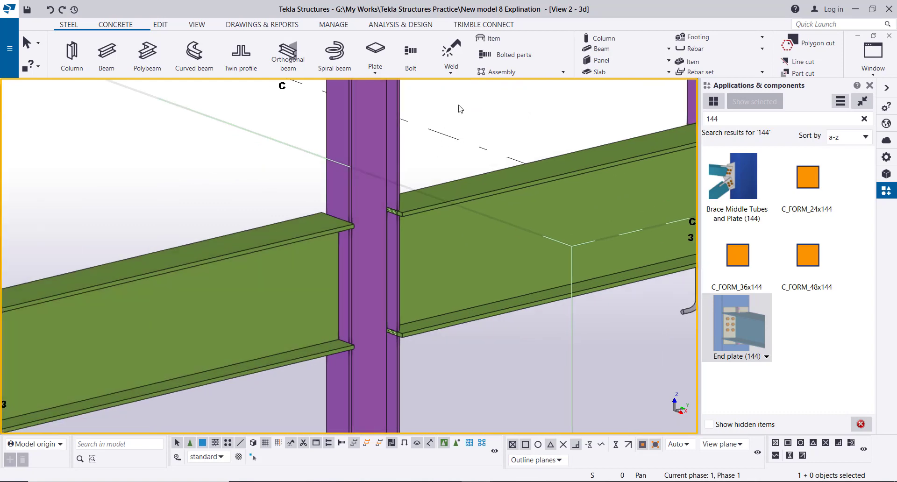
pyautogui.rightClick(460, 108)
pyautogui.click(486, 111)
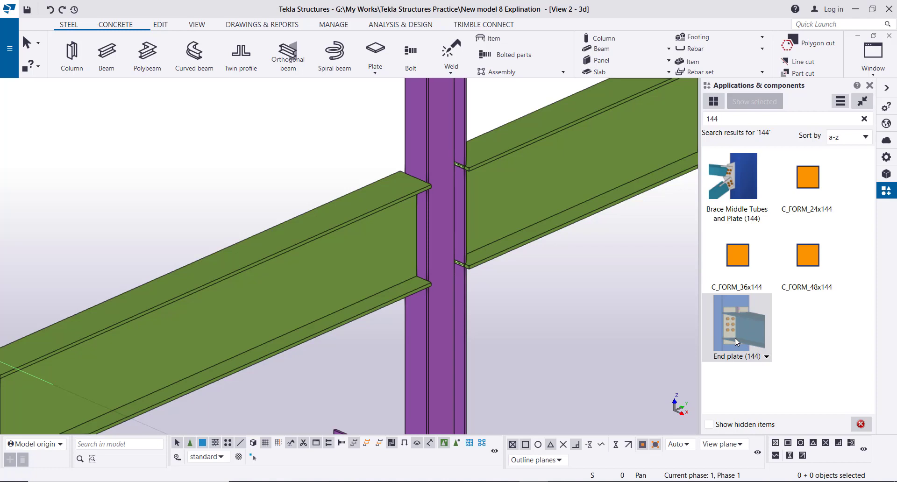
pyautogui.doubleClick(734, 332)
pyautogui.click(445, 226)
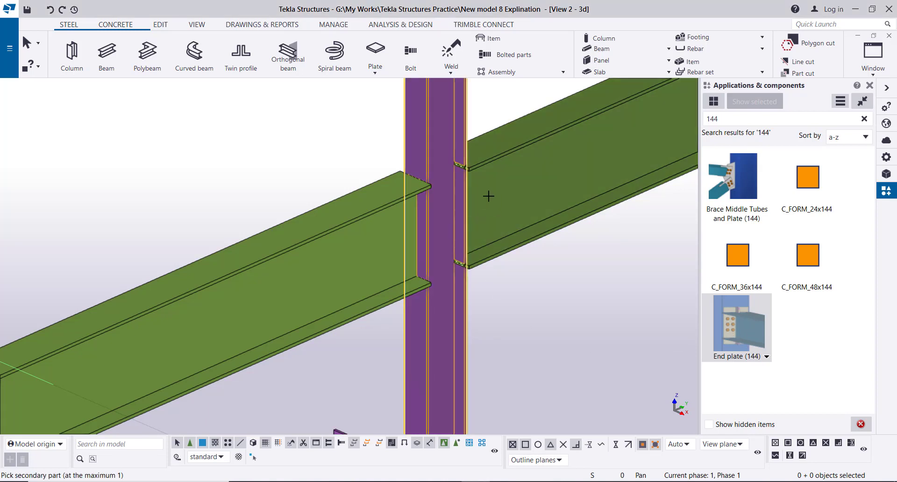
pyautogui.click(473, 231)
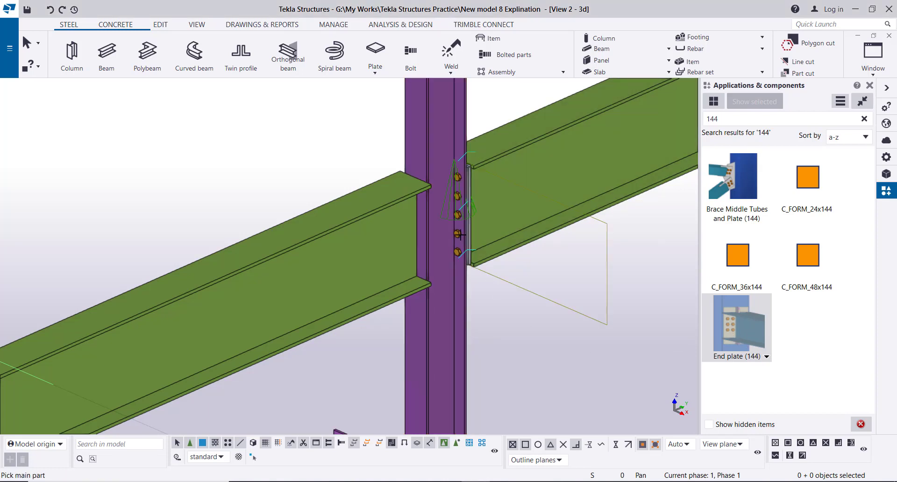
# Step: Add an End plate (144) between the grid B column and the A–B beam, then end the component command
pyautogui.click(435, 229)
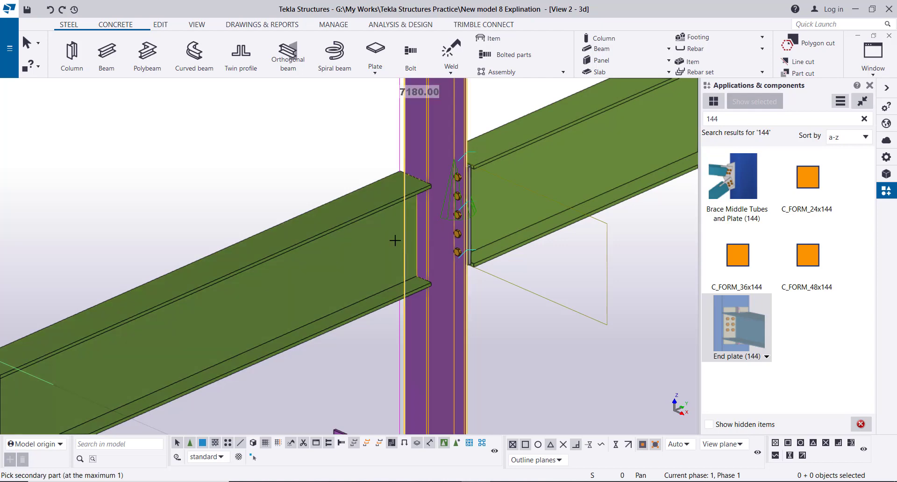
pyautogui.click(386, 239)
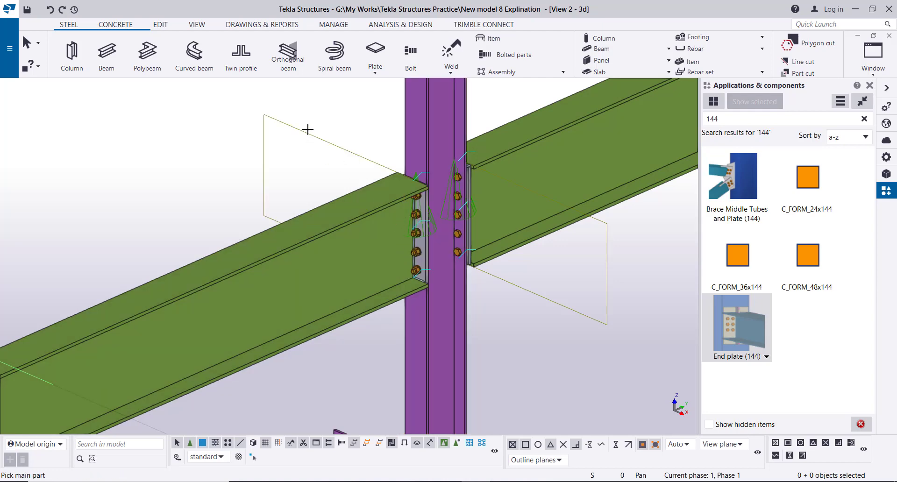
pyautogui.rightClick(324, 106)
pyautogui.click(337, 110)
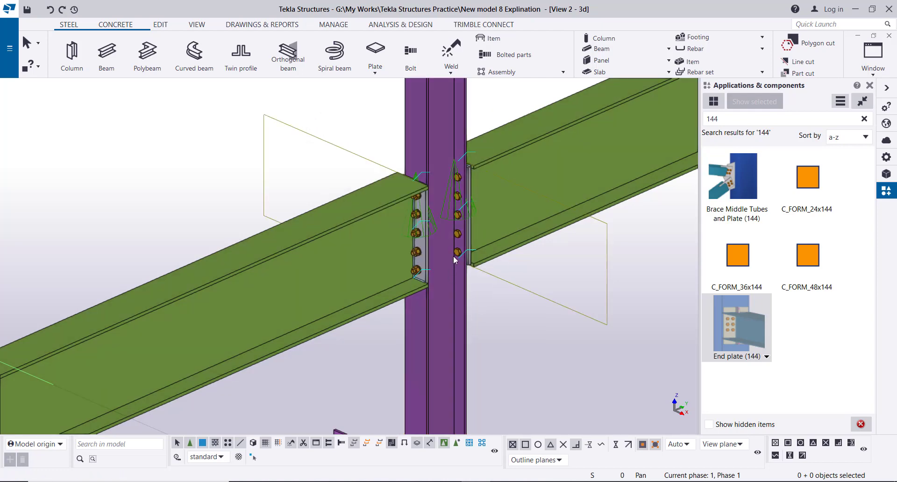
# Step: Copy the two grid 5 beams with their end plates 7200 mm along the building to grid 6
pyautogui.hotkey('ctrl', 'p')
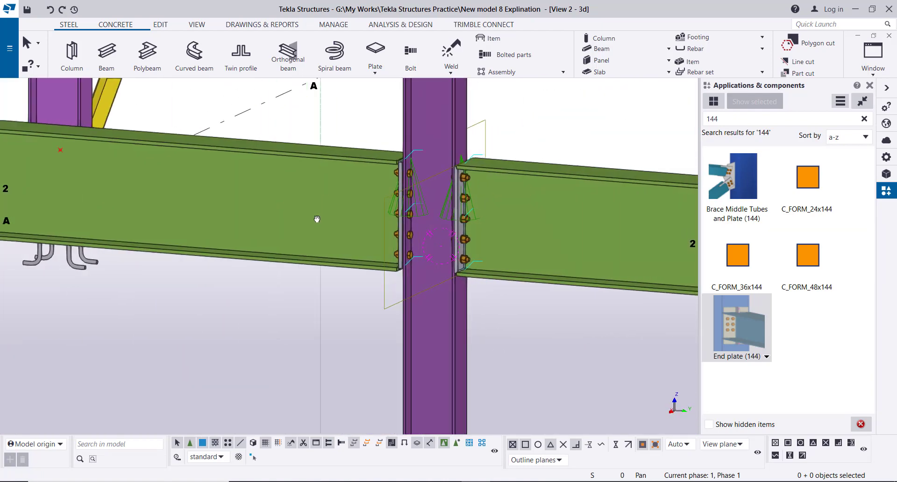
pyautogui.hotkey('ctrl', 'p')
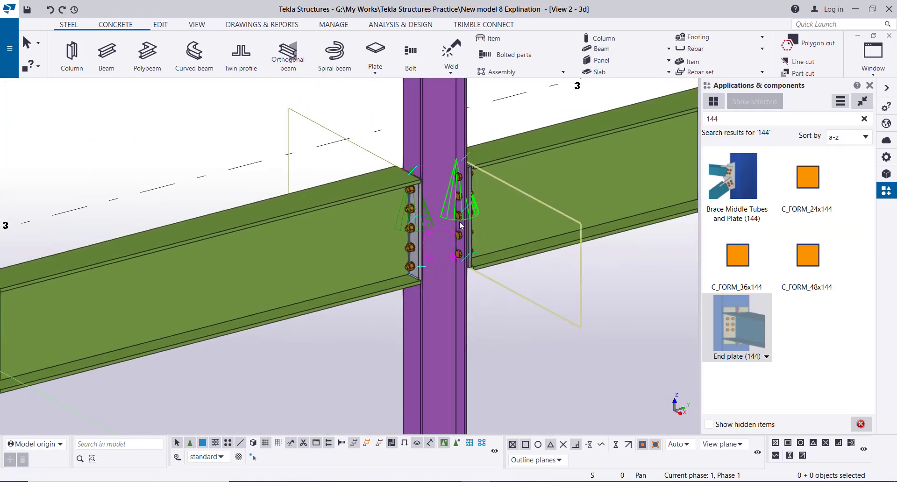
pyautogui.scroll(-15, 488, 213)
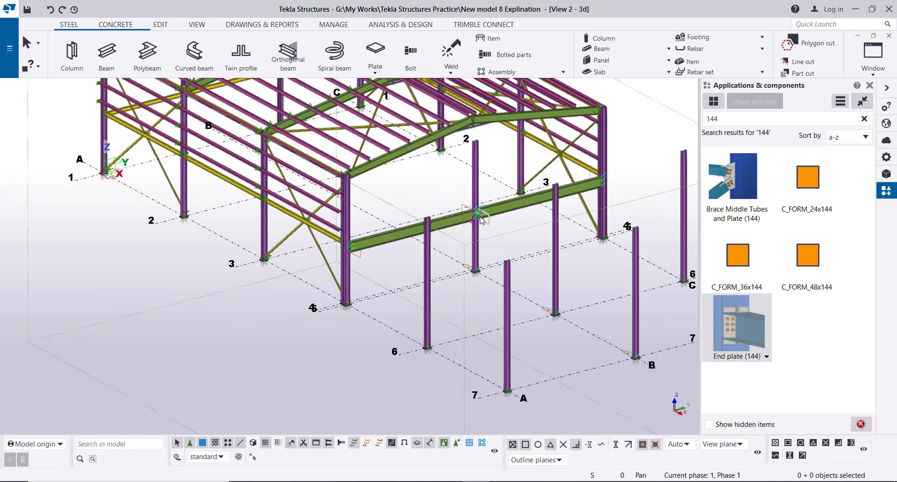
pyautogui.scroll(5, 480, 226)
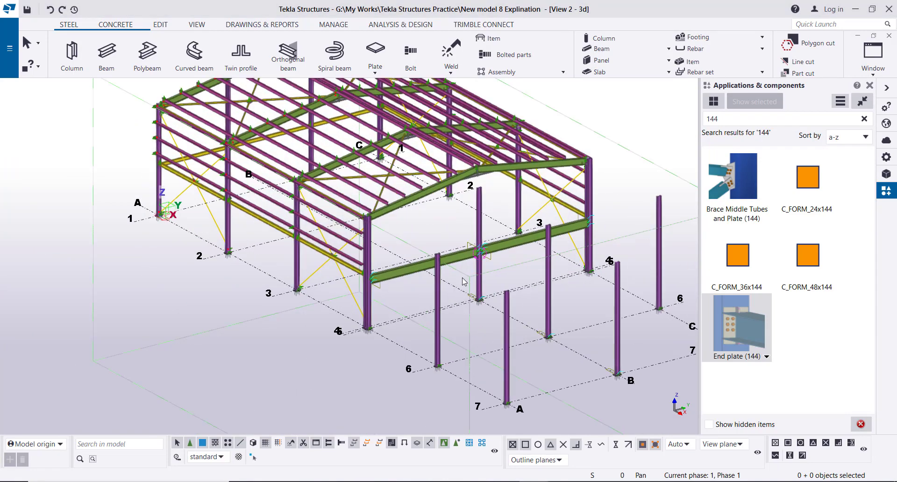
pyautogui.scroll(3, 469, 265)
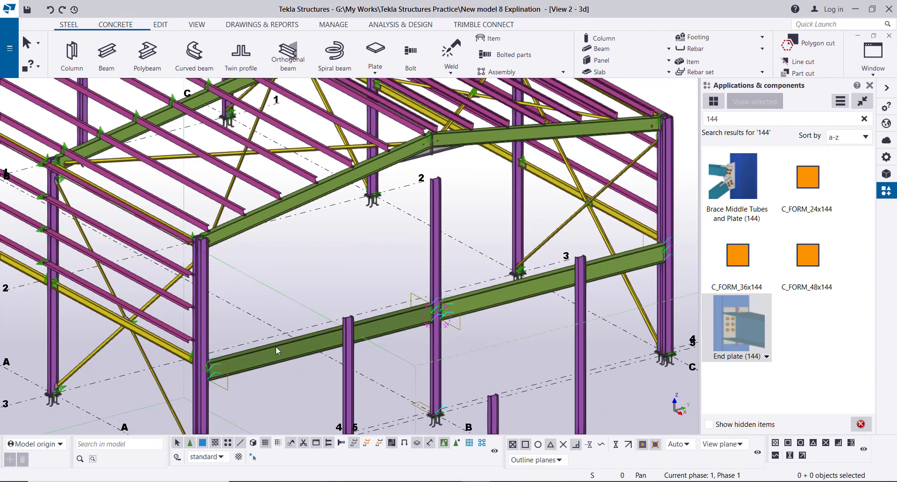
pyautogui.click(275, 346)
pyautogui.keyDown('ctrl'); pyautogui.click(537, 276); pyautogui.keyUp('ctrl')
pyautogui.scroll(-3, 550, 205)
pyautogui.rightClick(192, 302)
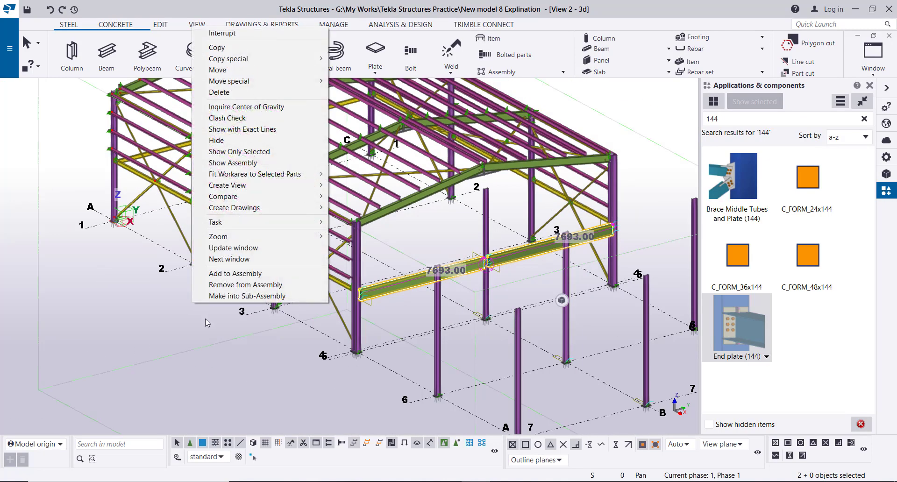
pyautogui.click(249, 48)
pyautogui.scroll(3, 321, 280)
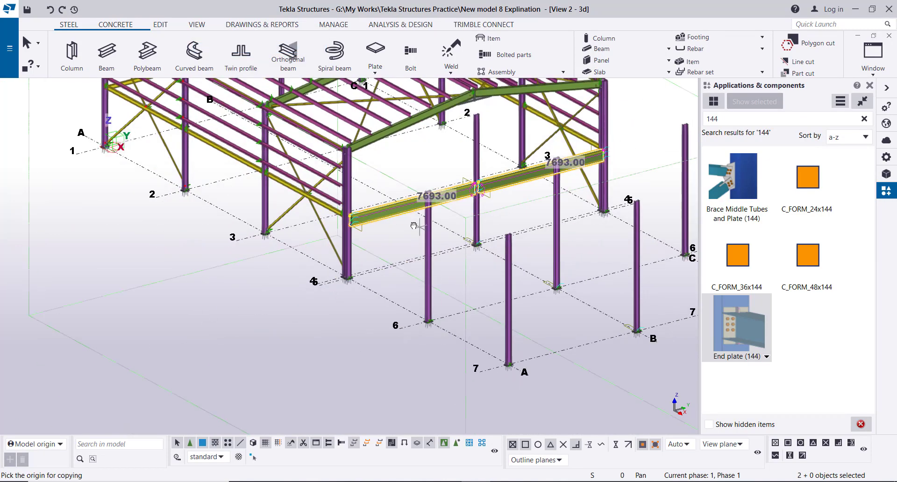
pyautogui.click(306, 275)
pyautogui.moveTo(394, 321); pyautogui.dragTo(420, 337, button='middle')
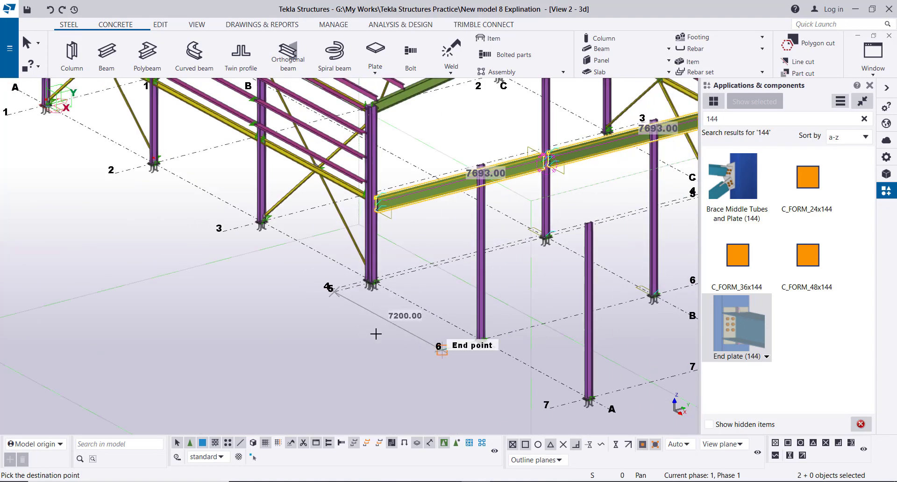
pyautogui.scroll(-2, 366, 326)
pyautogui.click(440, 348)
# Step: Place another copy of the two beams on grid 7, 14400 mm from grid 5, and end the copy command
pyautogui.scroll(2, 516, 379)
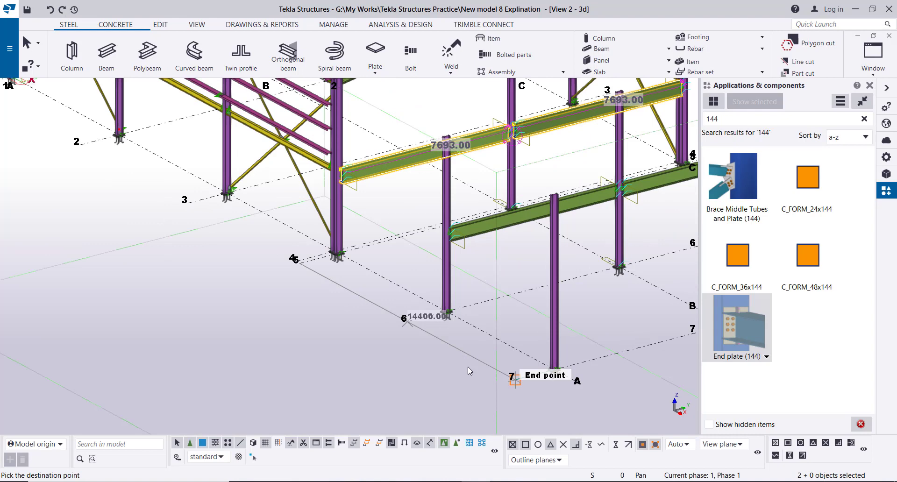
pyautogui.click(485, 378)
pyautogui.rightClick(233, 290)
pyautogui.click(249, 298)
# Step: Examine the copied beams on grids 6 and 7 and the existing framing along grid A next to grid 5
pyautogui.scroll(-3, 252, 302)
pyautogui.scroll(5, 353, 289)
pyautogui.scroll(3, 297, 316)
pyautogui.scroll(-3, 269, 301)
pyautogui.scroll(6, 538, 239)
pyautogui.scroll(-8, 509, 264)
pyautogui.scroll(-5, 505, 265)
pyautogui.scroll(5, 326, 277)
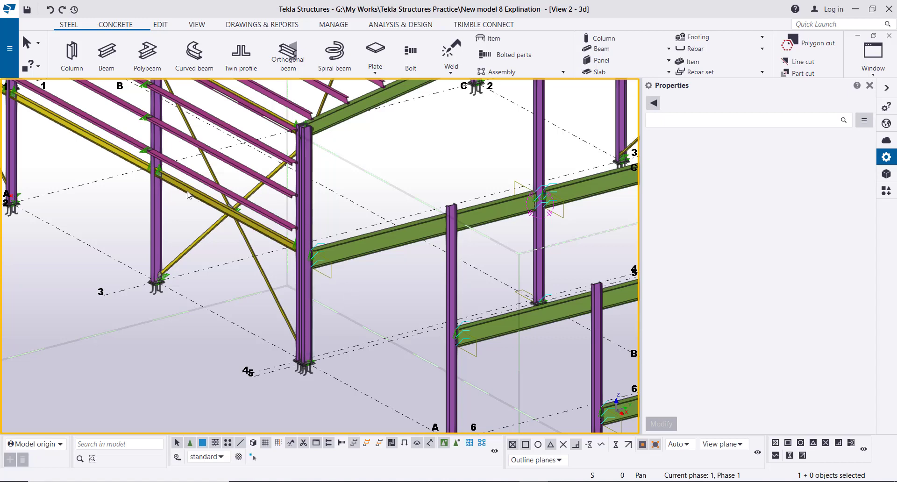
# Step: Check the profile and class of the existing longitudinal beam between grids 3 and 4 on grid A
pyautogui.moveTo(257, 226); pyautogui.dragTo(294, 232, button='middle')
pyautogui.scroll(2, 295, 232)
pyautogui.click(295, 231)
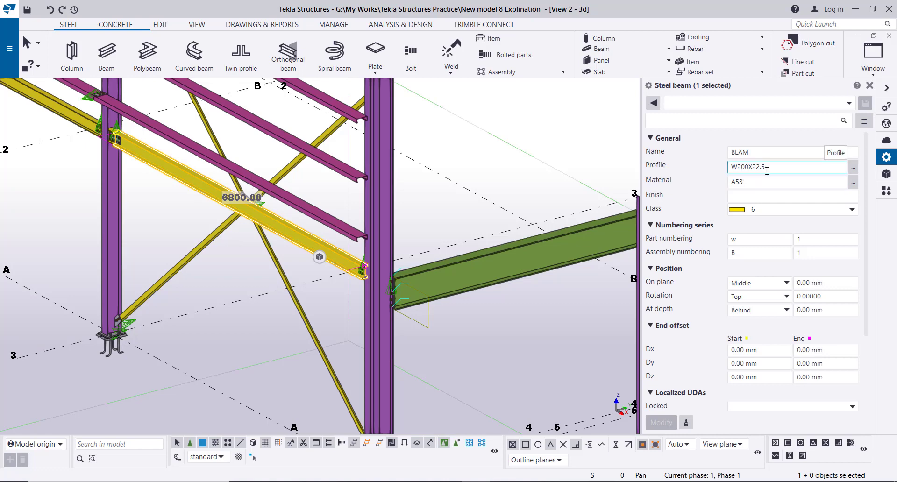
pyautogui.scroll(-3, 767, 171)
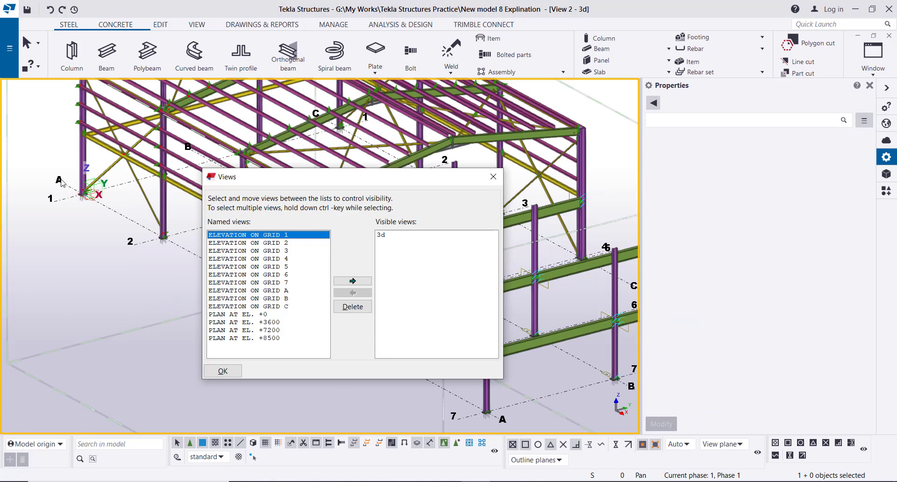
# Step: Open the ELEVATION ON GRID A view alongside the 3d view and close the Views dialog
pyautogui.click(282, 291)
pyautogui.click(359, 282)
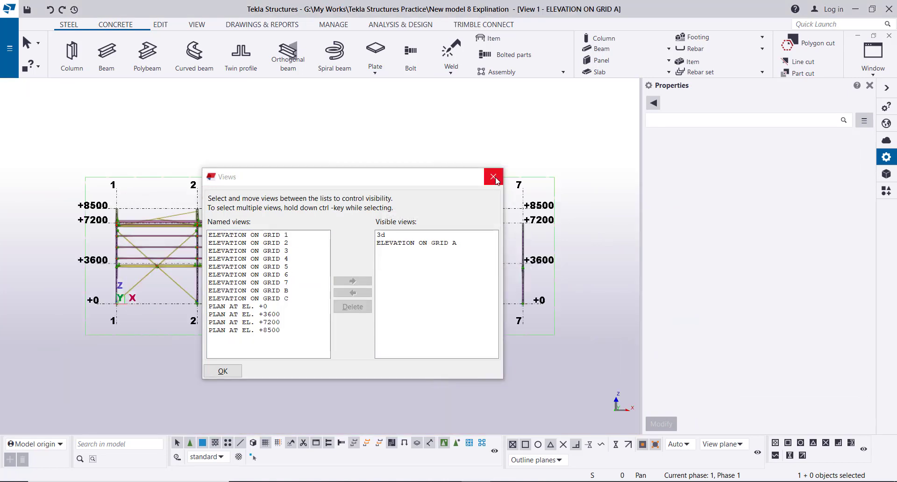
pyautogui.click(493, 176)
pyautogui.scroll(6, 385, 272)
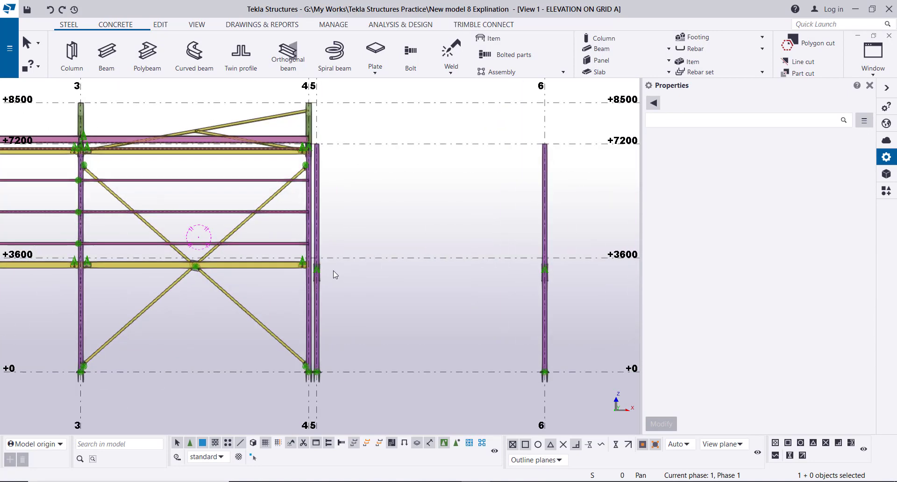
# Step: Start a steel beam with profile W200X22.5 from the W200 series and class 6
pyautogui.click(118, 74)
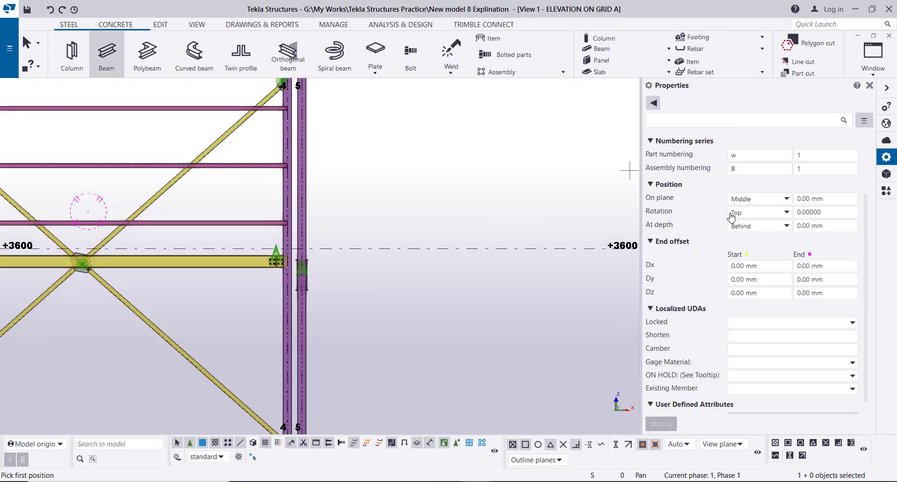
pyautogui.scroll(3, 800, 204)
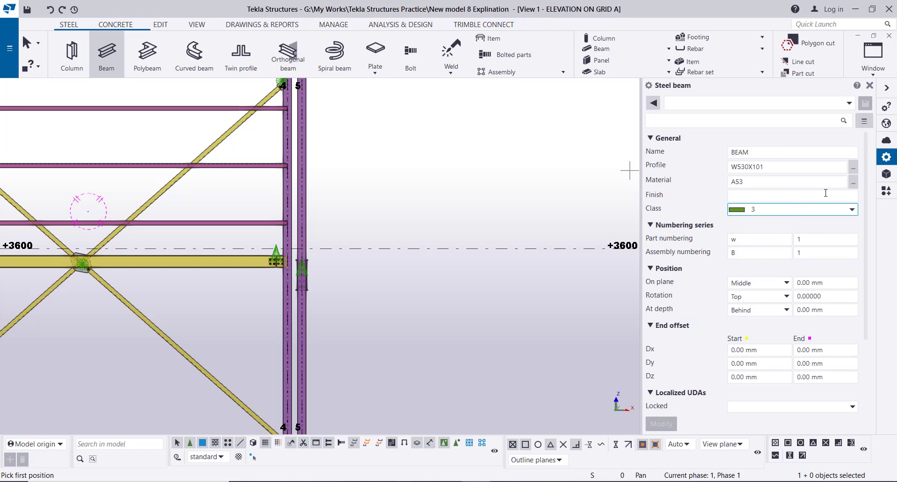
pyautogui.click(853, 167)
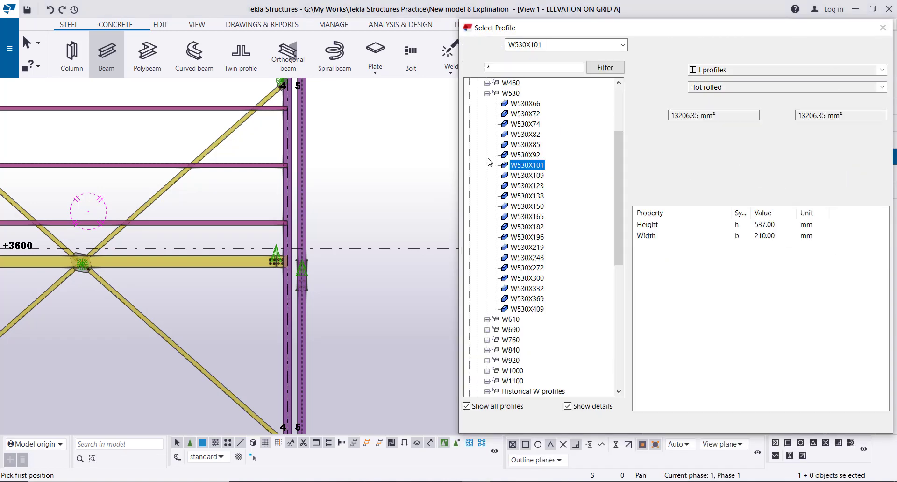
pyautogui.click(487, 94)
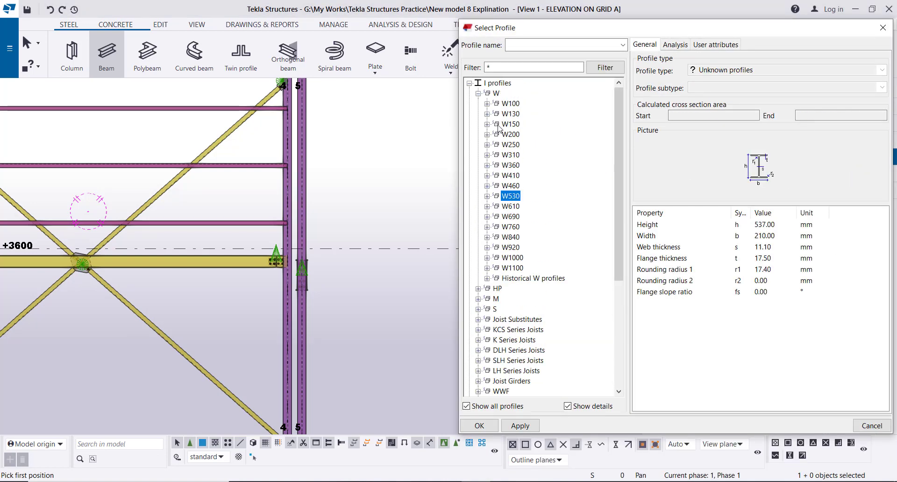
pyautogui.click(487, 134)
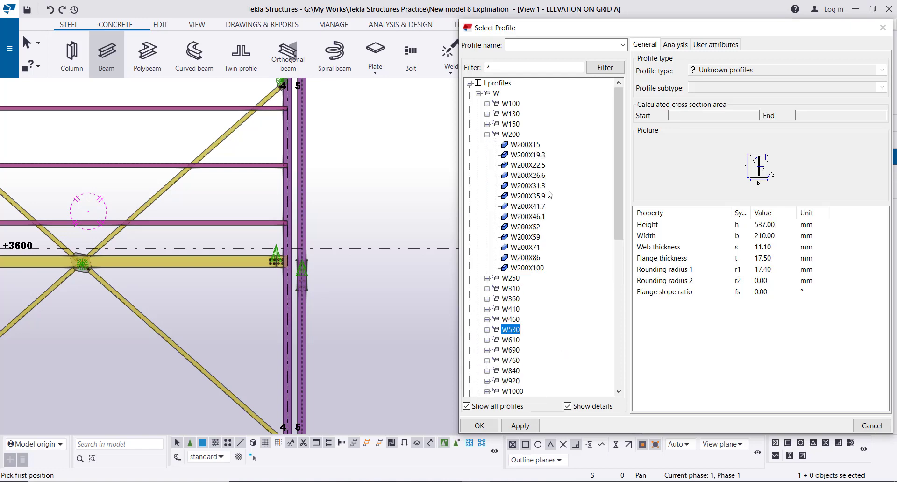
pyautogui.click(527, 165)
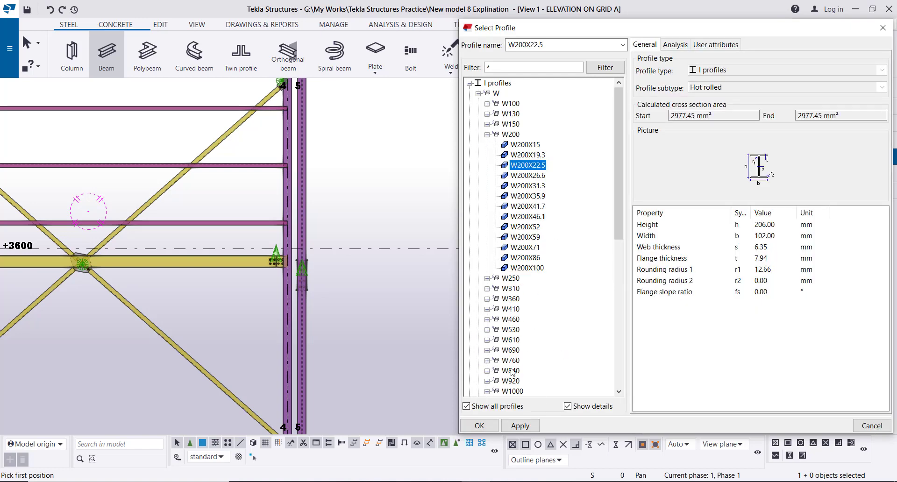
pyautogui.click(517, 426)
pyautogui.click(480, 425)
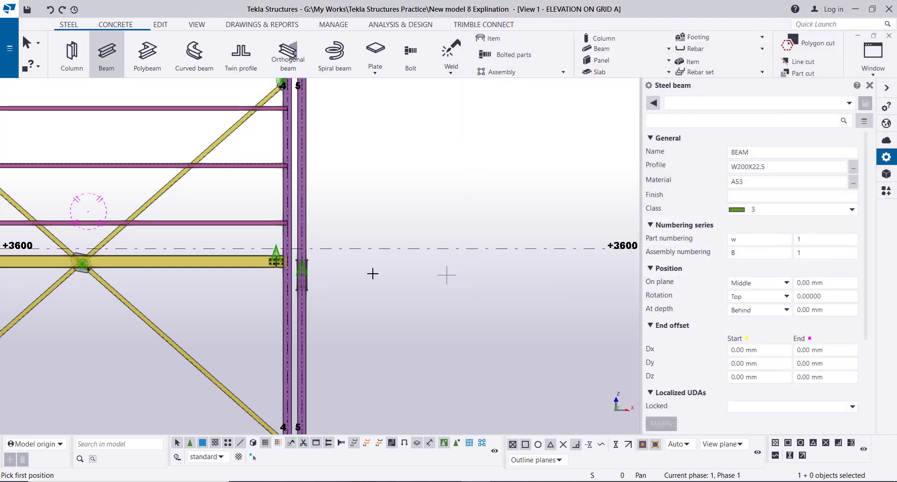
pyautogui.scroll(-2, 383, 274)
pyautogui.moveTo(383, 274); pyautogui.dragTo(285, 276, button='middle')
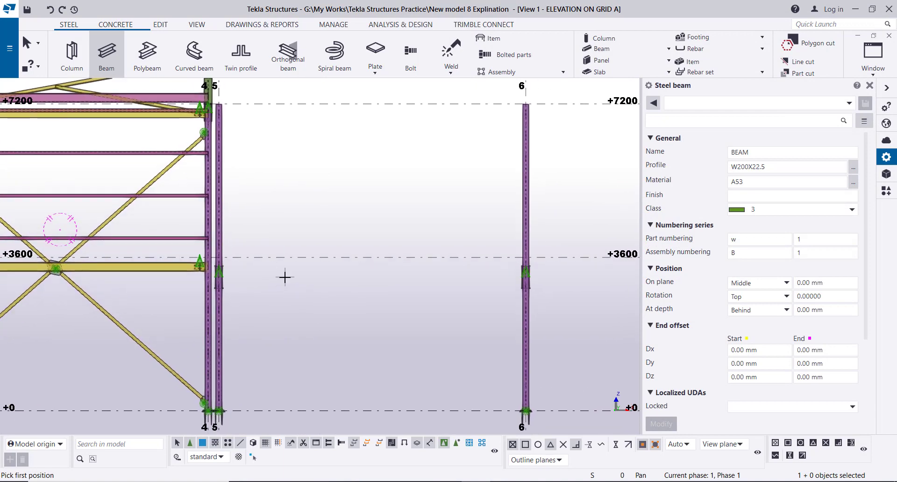
pyautogui.click(850, 210)
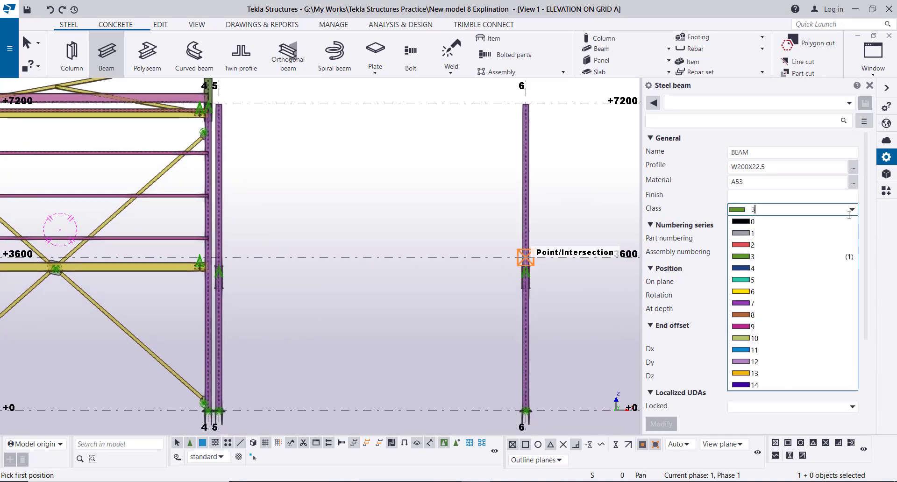
pyautogui.click(766, 272)
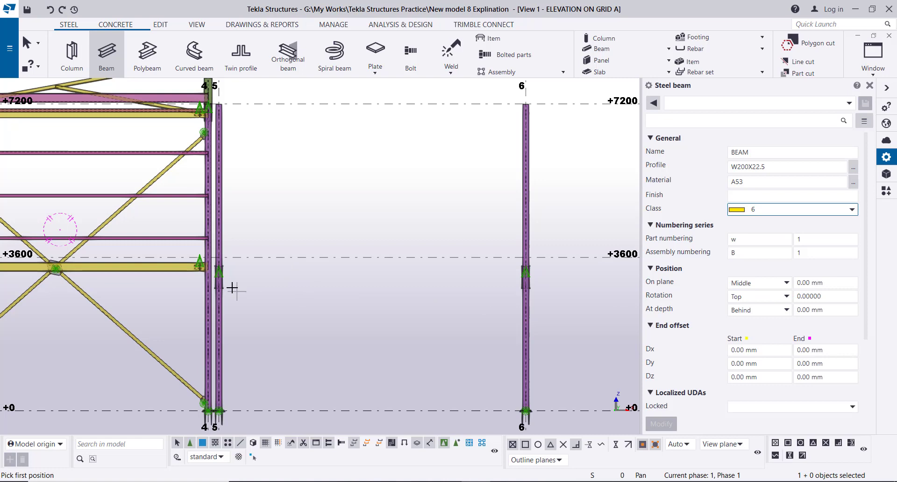
# Step: Place the beam on grid A from the grid 5 column to the grid 6 column, just below the +3600 level
pyautogui.scroll(3, 220, 269)
pyautogui.click(224, 260)
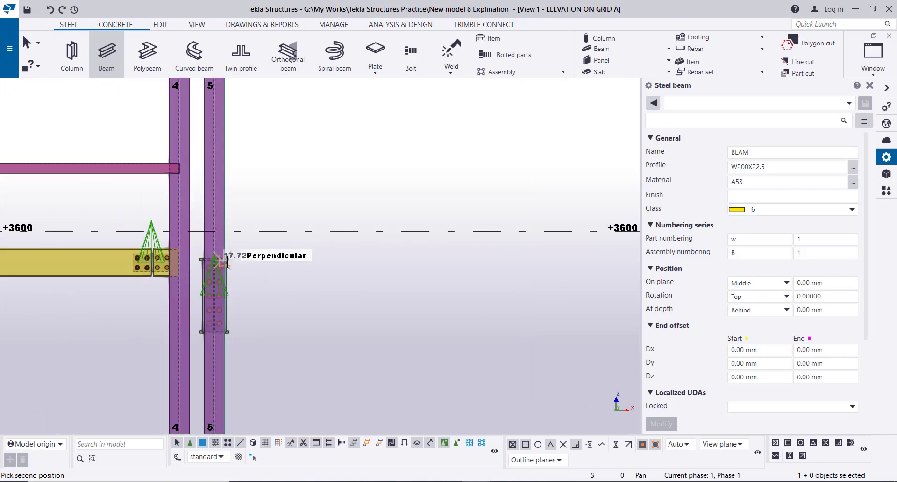
pyautogui.scroll(-4, 227, 262)
pyautogui.scroll(3, 429, 254)
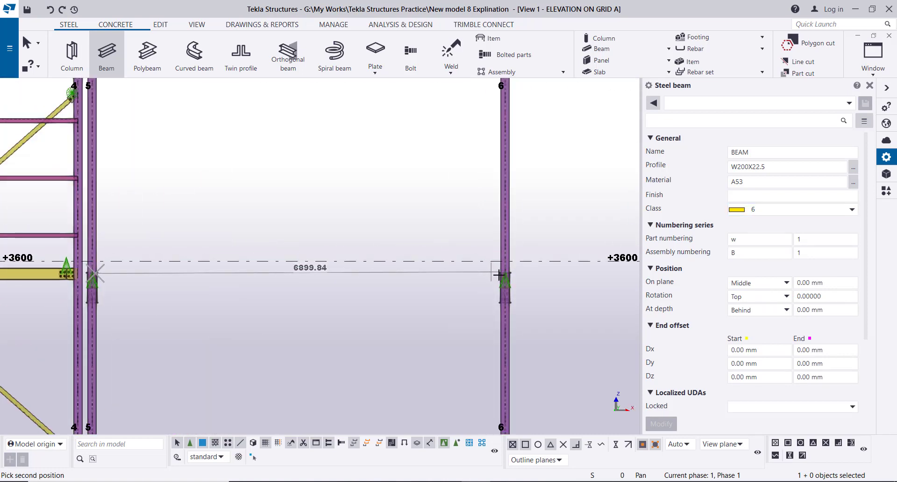
pyautogui.scroll(3, 499, 265)
pyautogui.click(499, 268)
# Step: Place a second beam from the grid 6 column to the grid 7 column at the same height, then end the beam command
pyautogui.scroll(-5, 467, 281)
pyautogui.scroll(4, 442, 285)
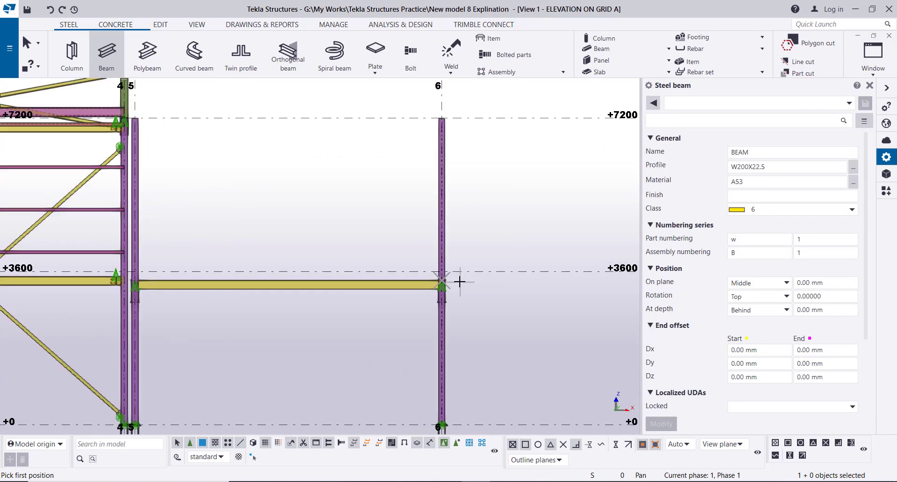
pyautogui.click(405, 283)
pyautogui.scroll(-3, 537, 280)
pyautogui.scroll(5, 592, 266)
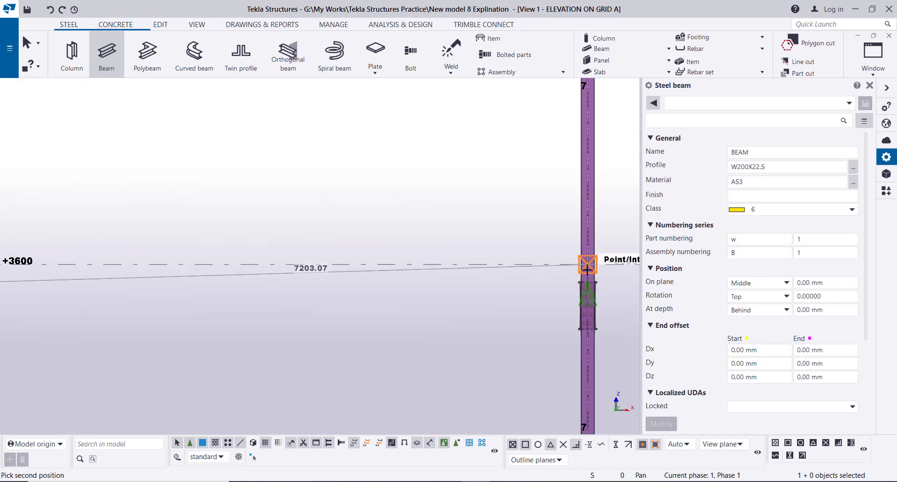
pyautogui.click(588, 283)
pyautogui.rightClick(458, 183)
pyautogui.click(484, 187)
# Step: Switch from the grid A elevation back to the 3d view of the model
pyautogui.scroll(-5, 529, 270)
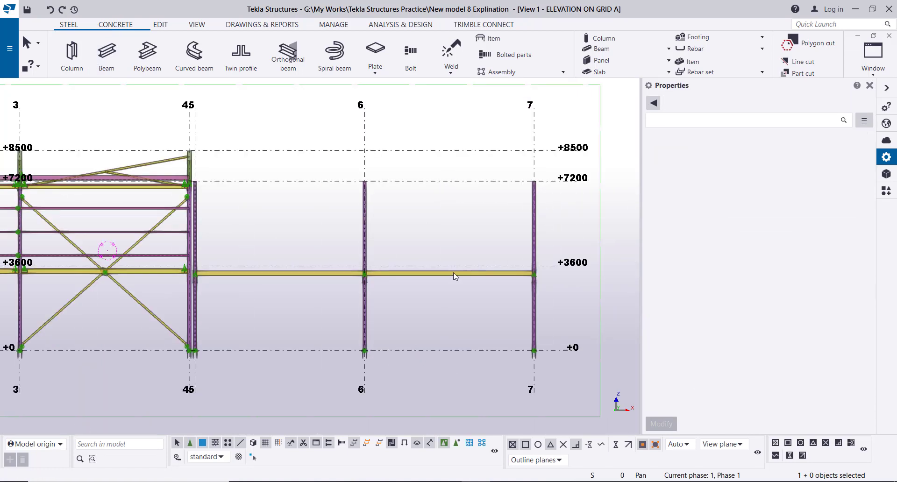
pyautogui.click(873, 55)
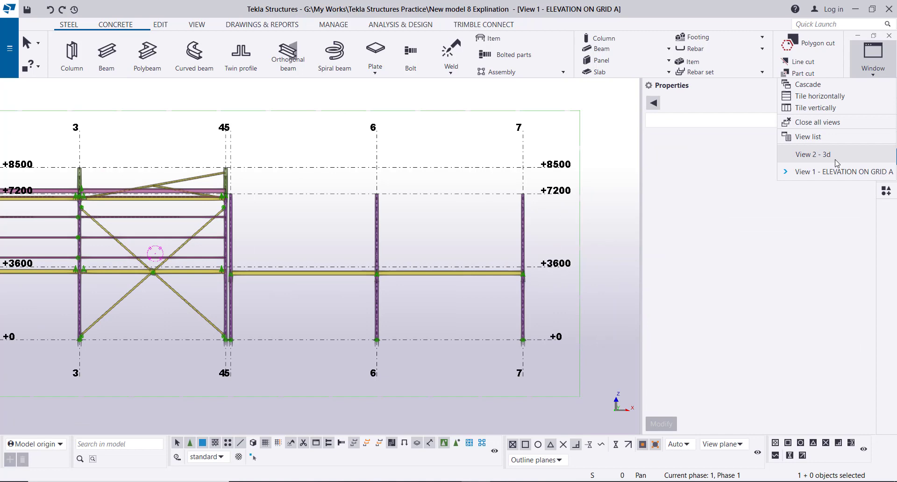
pyautogui.click(818, 154)
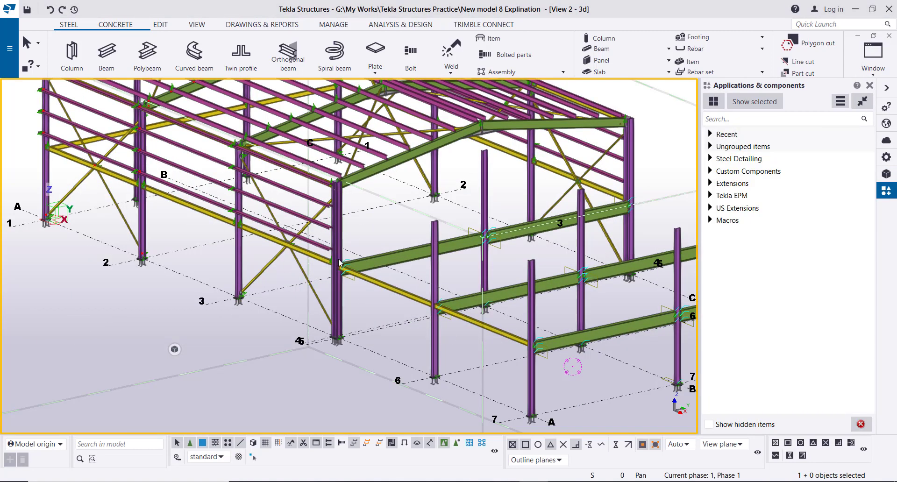
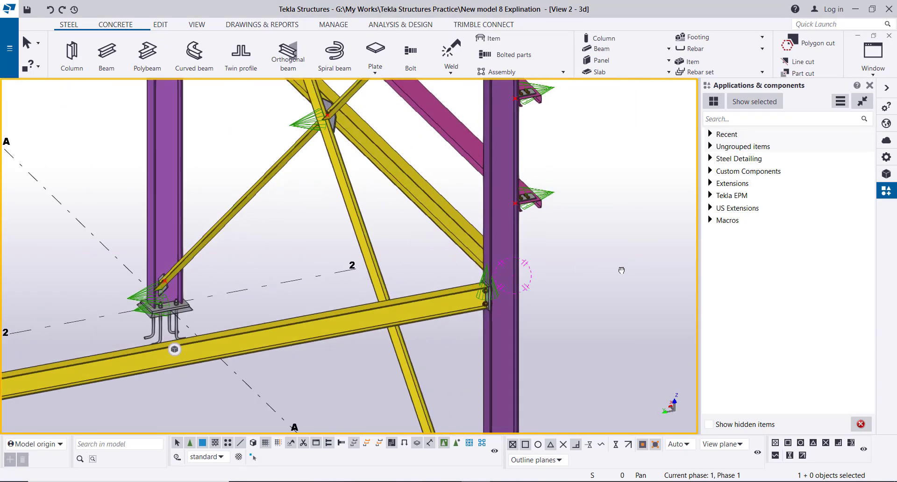
# Step: Open the End plate (144) connection of the grid 1 beam at the grid A column and reapply its settings
pyautogui.scroll(5, 522, 260)
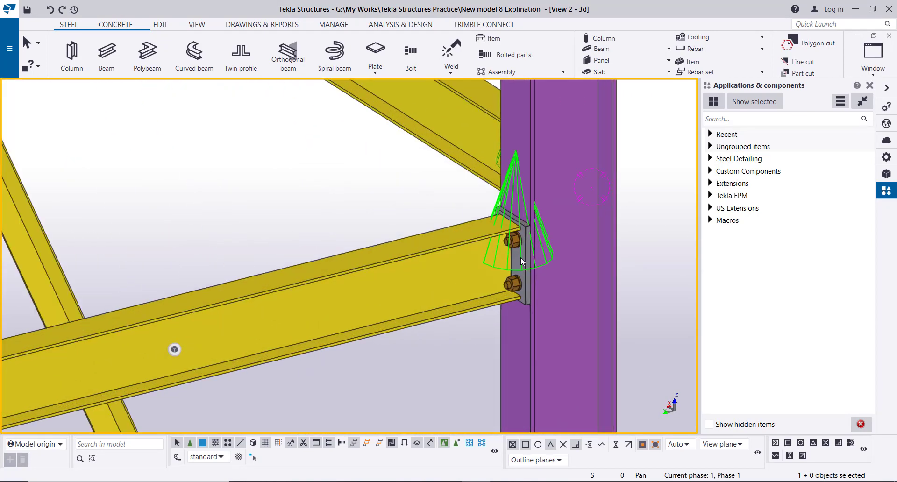
pyautogui.doubleClick(521, 258)
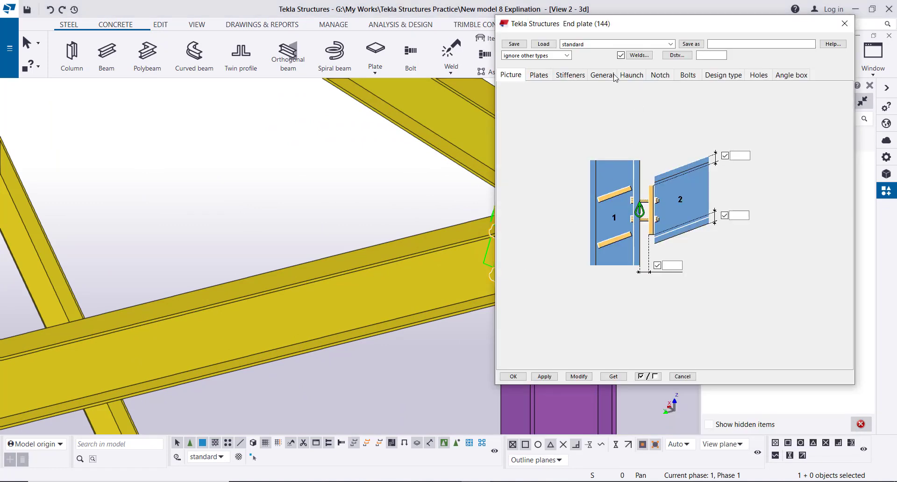
pyautogui.click(582, 378)
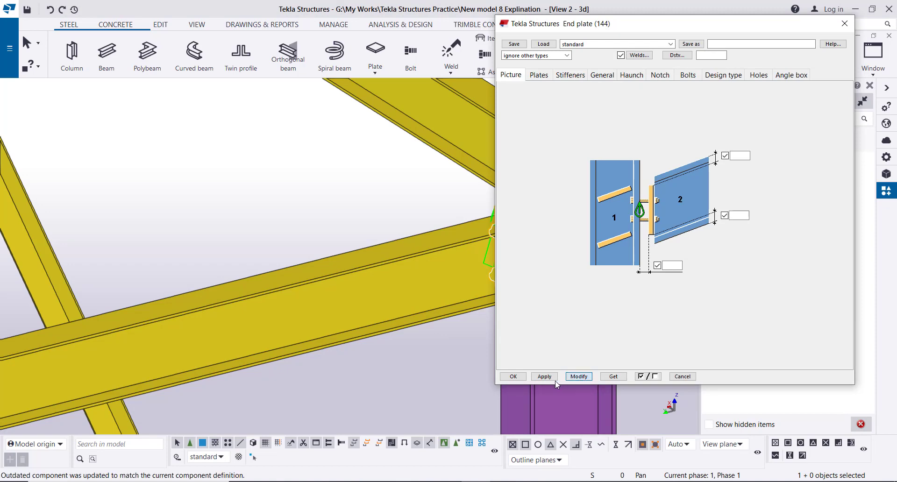
pyautogui.click(520, 379)
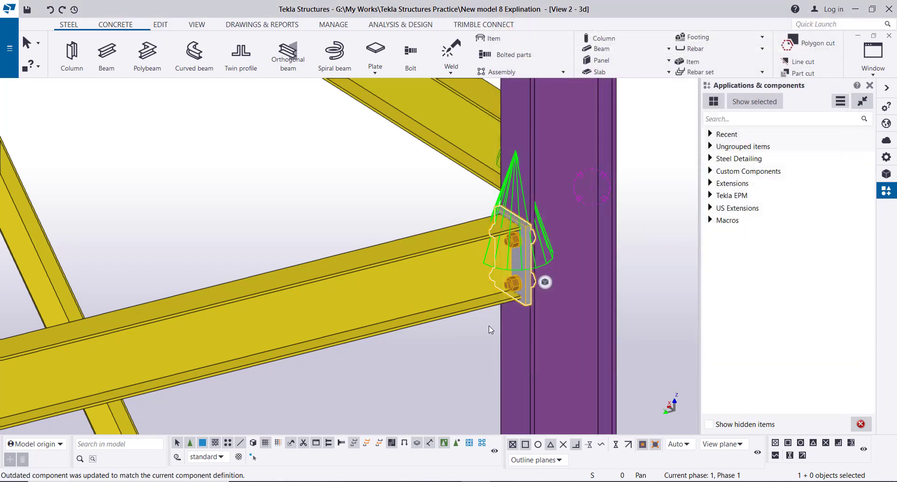
# Step: Add an End plate (144) between the grid 5 column on grid A and the new beam running to grid 6
pyautogui.scroll(-6, 488, 326)
pyautogui.scroll(-2, 392, 368)
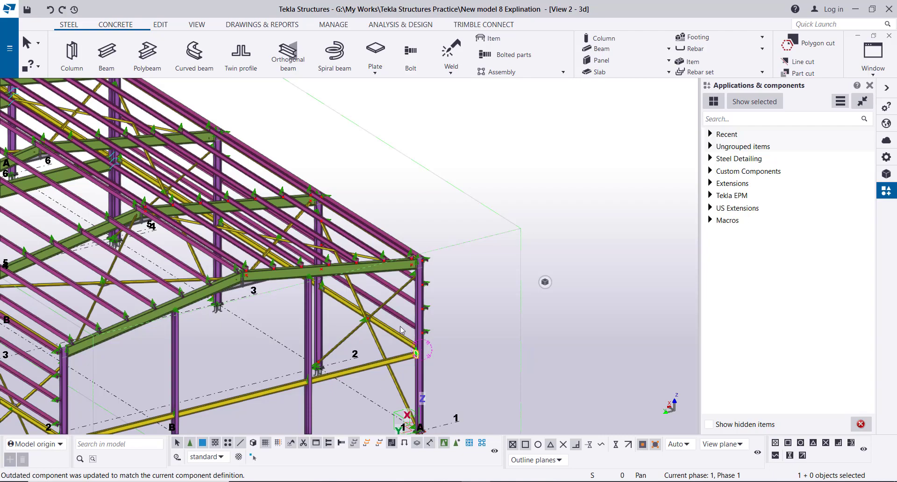
pyautogui.moveTo(401, 329)
pyautogui.keyDown('ctrl'); pyautogui.mouseDown(button='middle')
pyautogui.moveTo(262, 328)
pyautogui.moveTo(373, 303)
pyautogui.moveTo(517, 251)
pyautogui.moveTo(406, 245)
pyautogui.moveTo(467, 241)
pyautogui.moveTo(542, 219)
pyautogui.mouseUp(button='middle'); pyautogui.keyUp('ctrl')
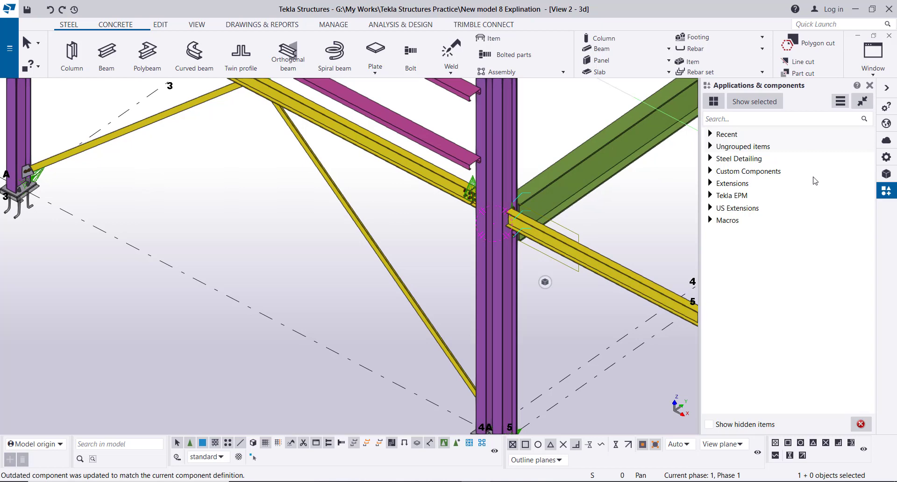
pyautogui.click(733, 117)
pyautogui.write('144')
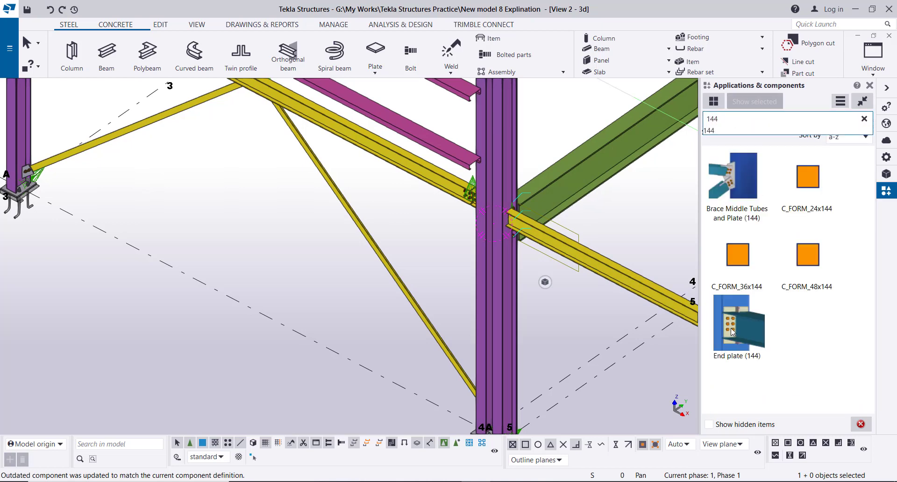
pyautogui.click(731, 331)
pyautogui.scroll(5, 523, 257)
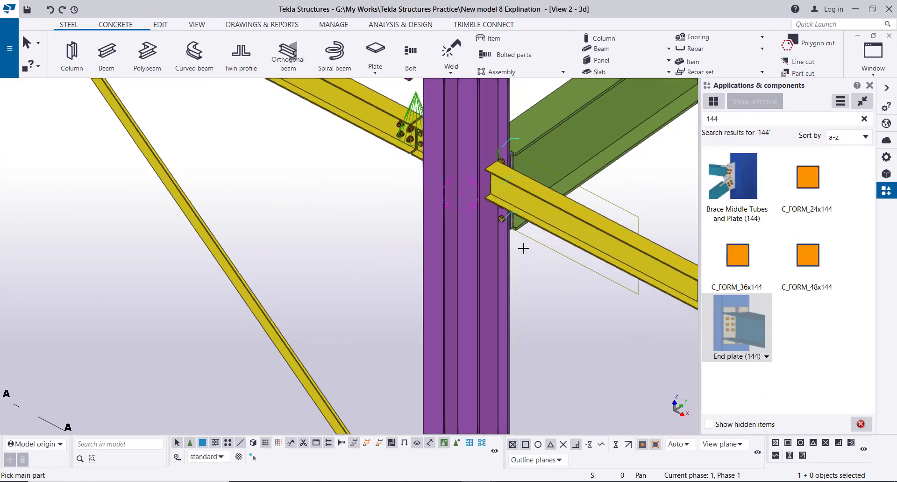
pyautogui.click(485, 245)
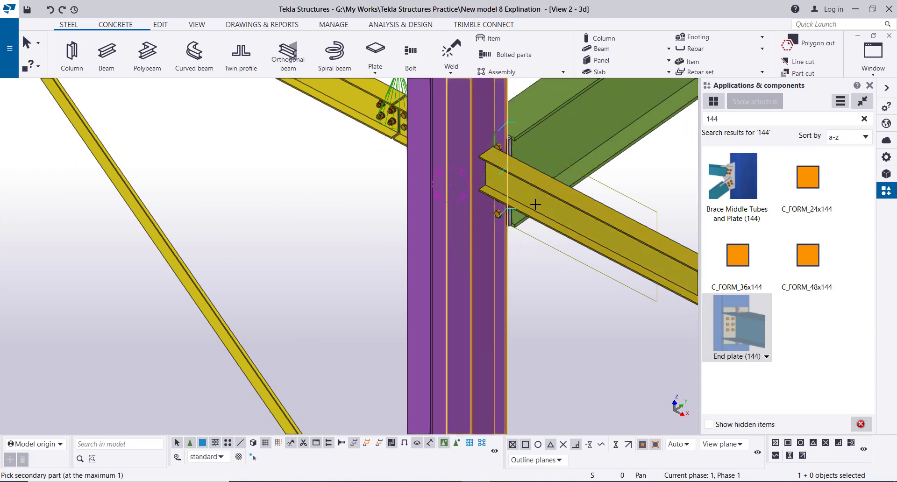
pyautogui.click(541, 198)
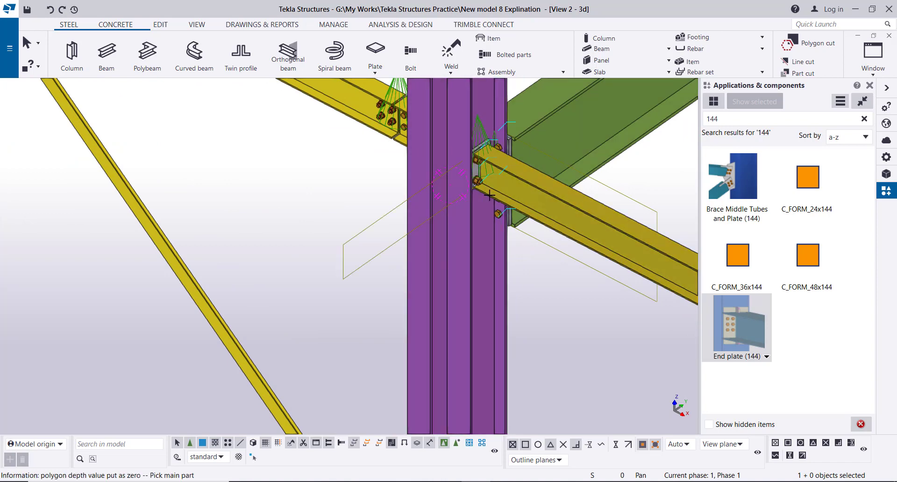
# Step: Add an End plate (144) between the grid 7 column on grid A and the longitudinal beam from grid 6, then end the command
pyautogui.scroll(-8, 481, 182)
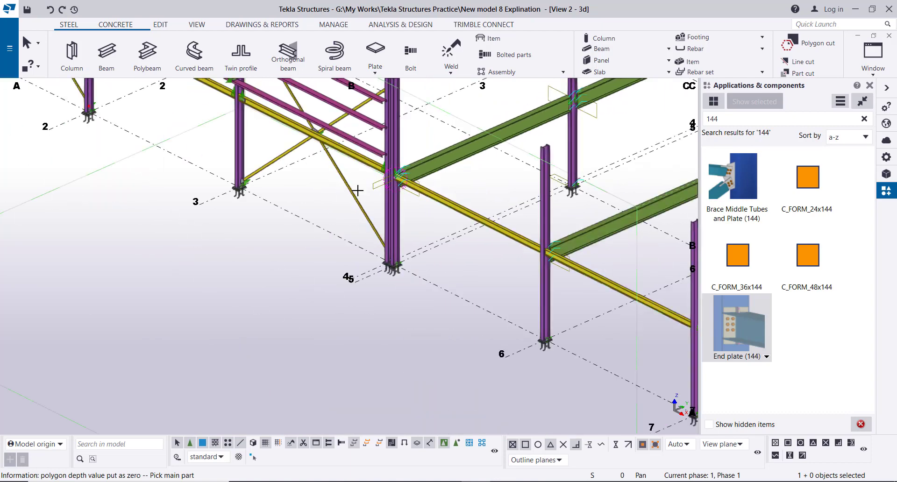
pyautogui.scroll(8, 540, 256)
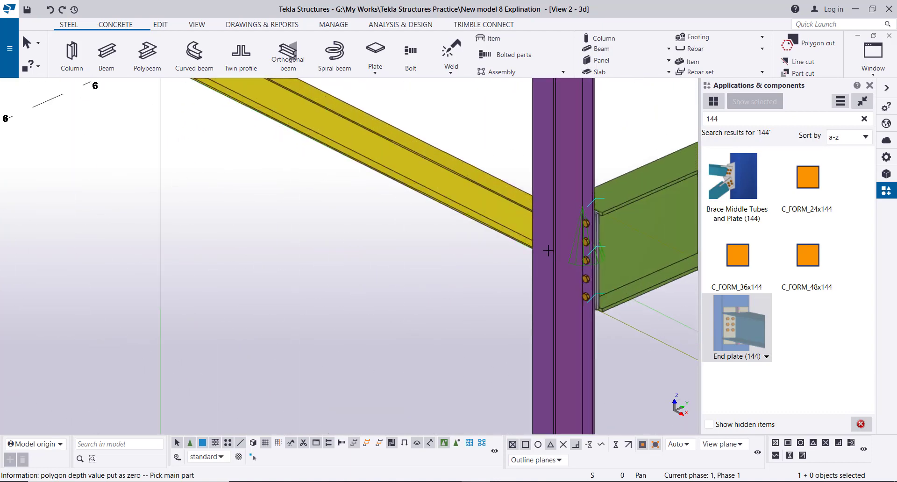
pyautogui.click(547, 245)
pyautogui.click(517, 225)
pyautogui.rightClick(476, 125)
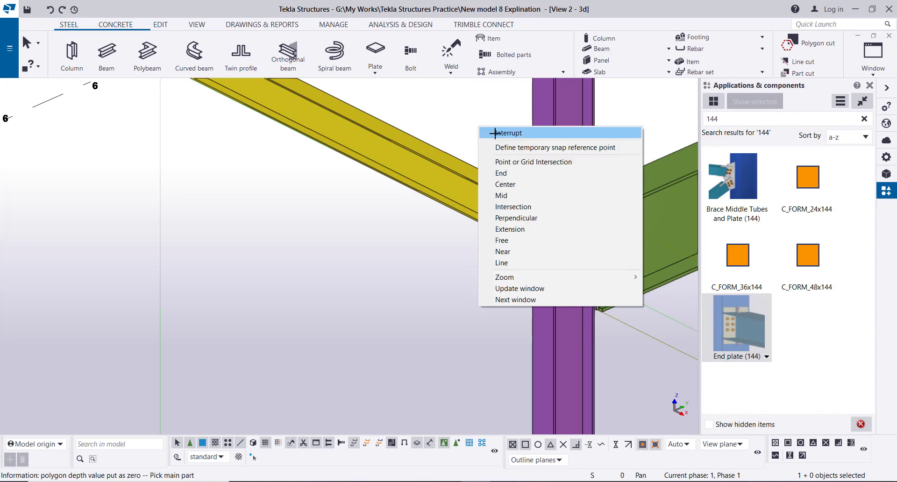
pyautogui.click(491, 131)
# Step: Find component 142 and add a Two sided end plate (142) joining both longitudinal beams to the grid 6 column on grid A
pyautogui.scroll(-10, 572, 251)
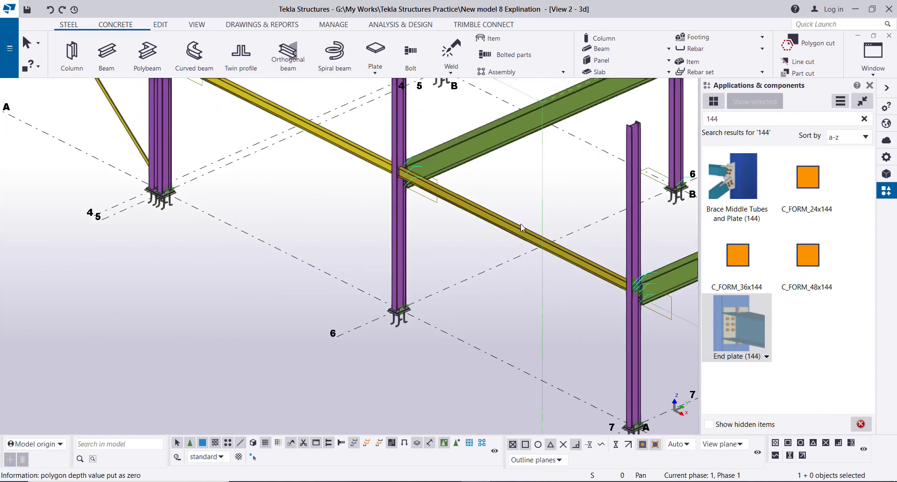
pyautogui.scroll(6, 391, 176)
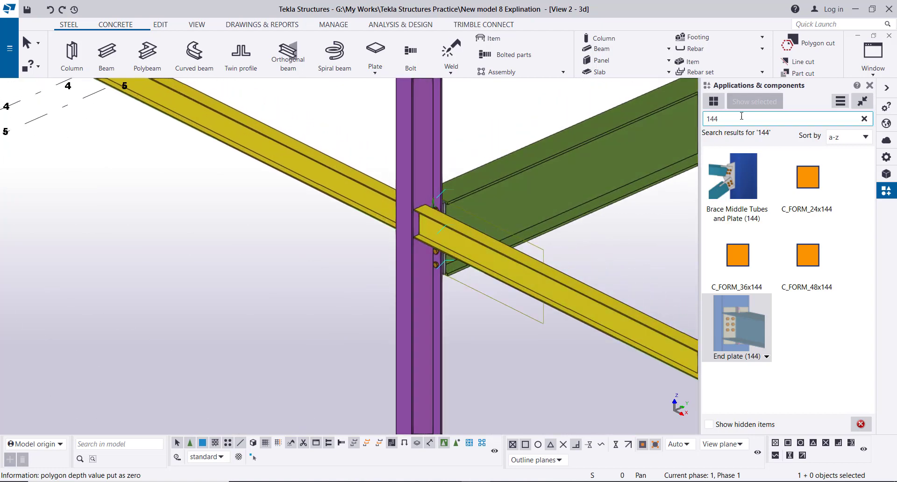
pyautogui.write('142')
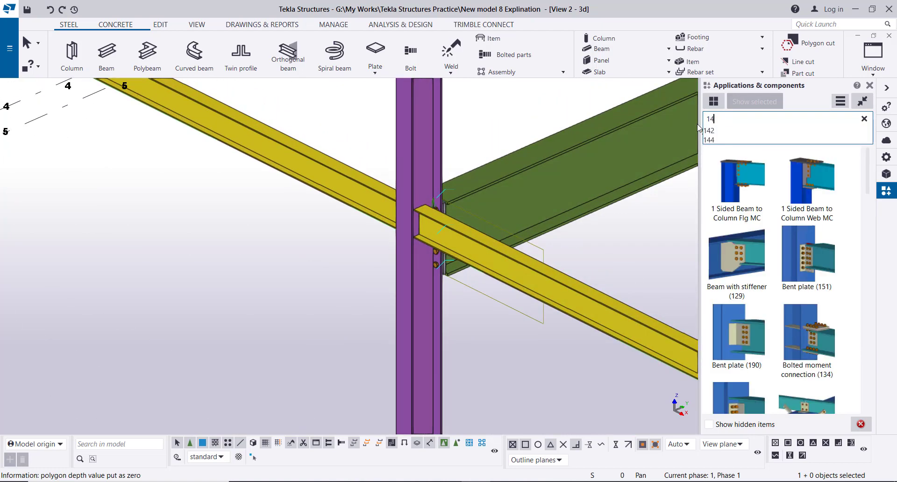
pyautogui.click(736, 199)
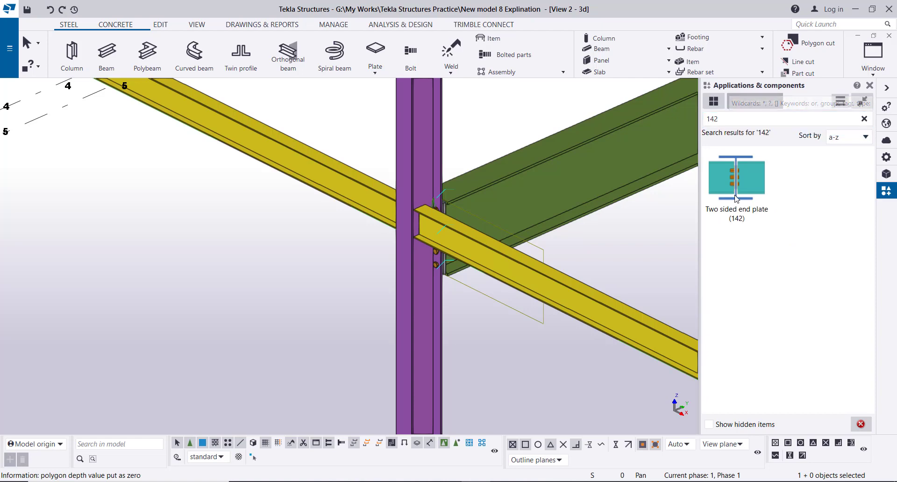
pyautogui.click(768, 219)
pyautogui.scroll(2, 466, 285)
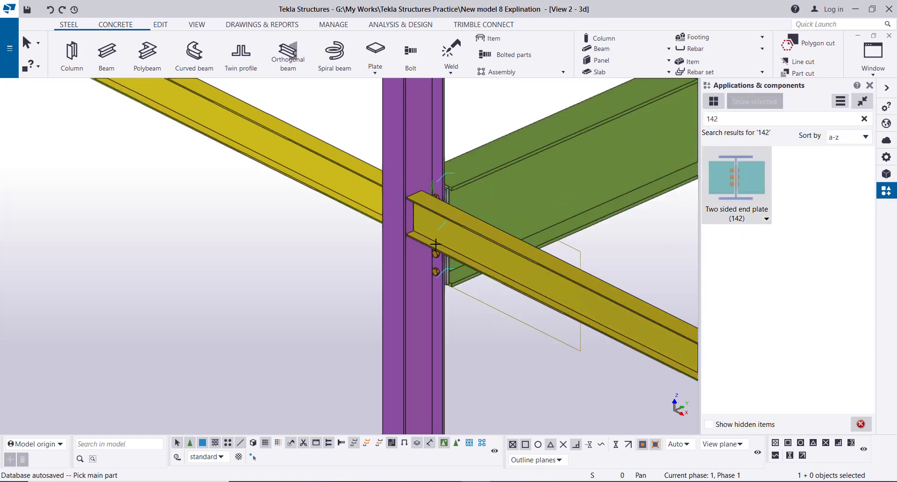
pyautogui.click(420, 283)
pyautogui.click(474, 248)
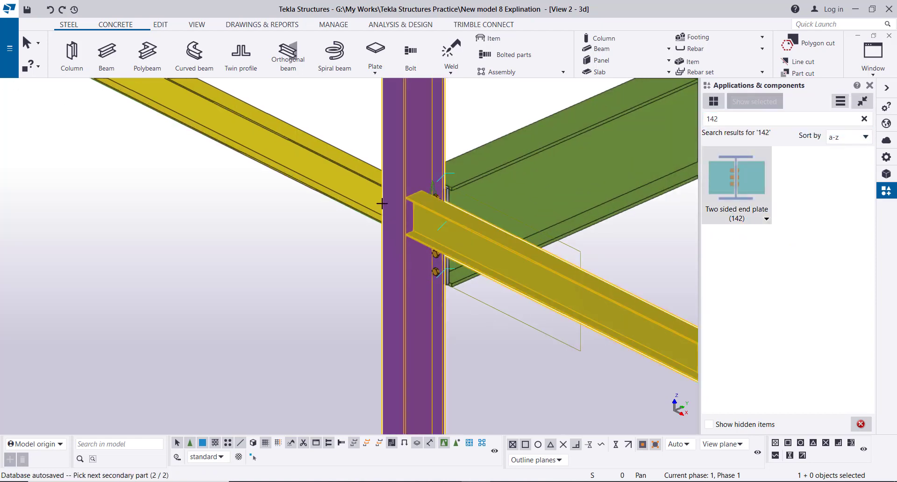
pyautogui.click(354, 206)
pyautogui.middleClick(279, 244)
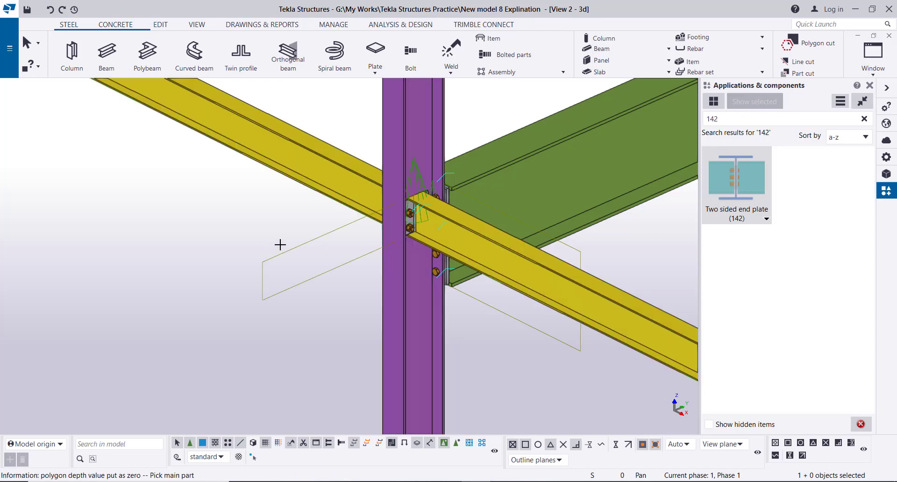
pyautogui.keyDown('ctrl'); pyautogui.moveTo(391, 196); pyautogui.dragTo(327, 252, button='middle'); pyautogui.keyUp('ctrl')
pyautogui.scroll(-5, 327, 252)
pyautogui.rightClick(240, 267)
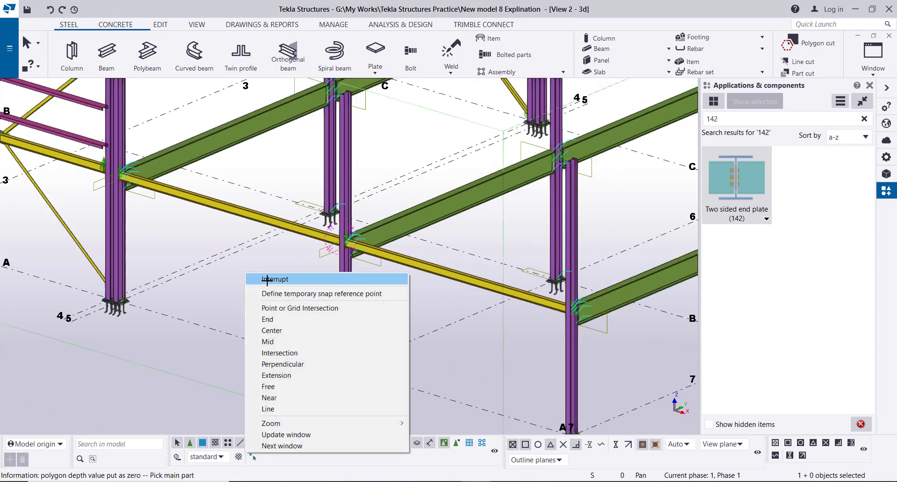
pyautogui.click(254, 278)
# Step: Copy the two grid A longitudinal beams between grids 5 and 7 across to grid C, using the grid 7 intersections as reference
pyautogui.scroll(-2, 321, 259)
pyautogui.scroll(-3, 322, 259)
pyautogui.moveTo(321, 259); pyautogui.dragTo(383, 266, button='middle')
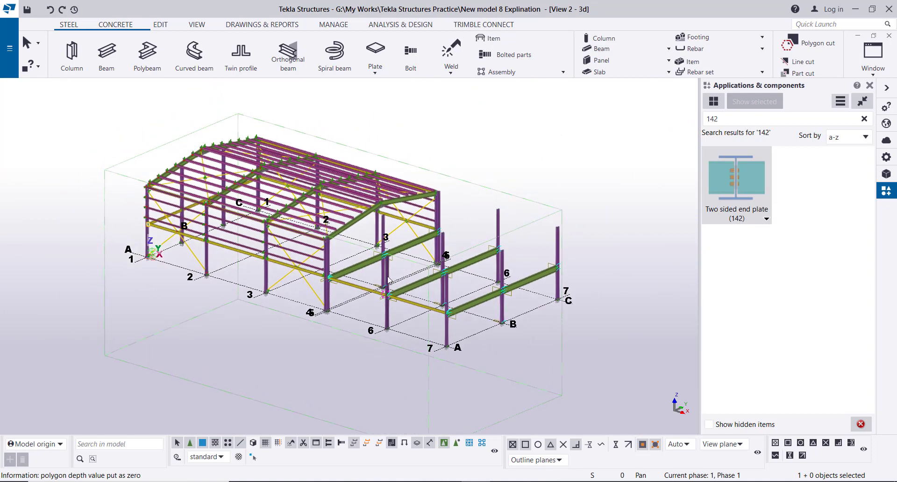
pyautogui.scroll(1, 384, 266)
pyautogui.scroll(2, 384, 265)
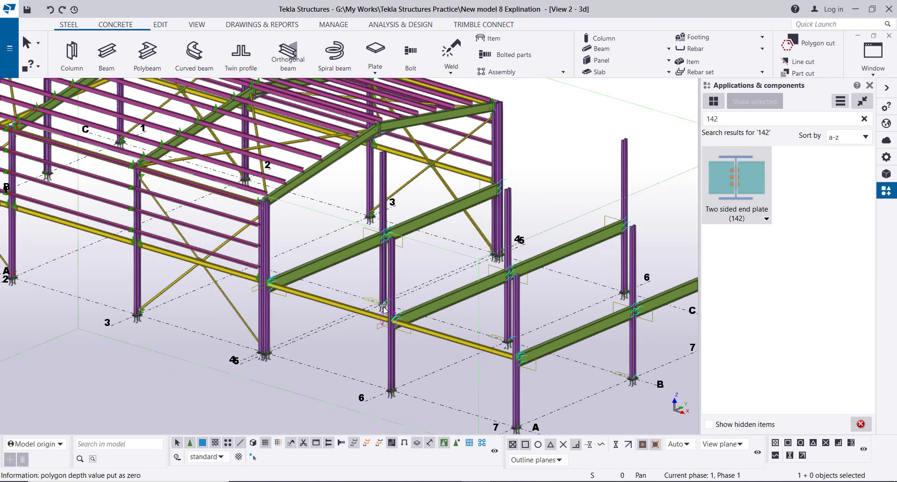
pyautogui.click(326, 301)
pyautogui.keyDown('ctrl'); pyautogui.click(452, 341); pyautogui.keyUp('ctrl')
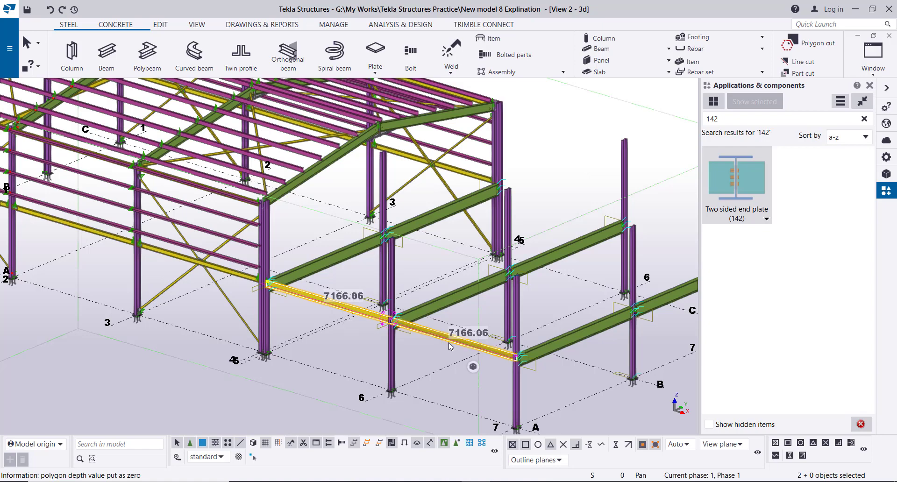
pyautogui.scroll(-1, 343, 293)
pyautogui.scroll(4, 543, 367)
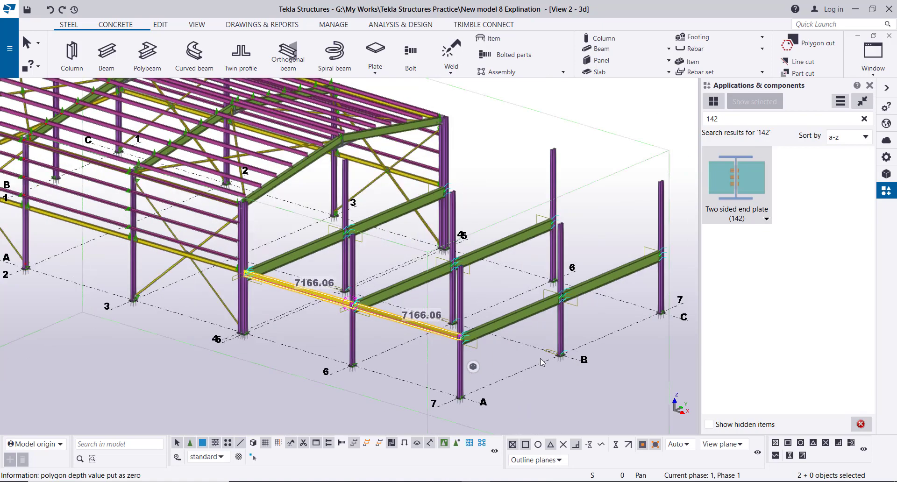
pyautogui.moveTo(471, 337); pyautogui.dragTo(407, 301, button='middle')
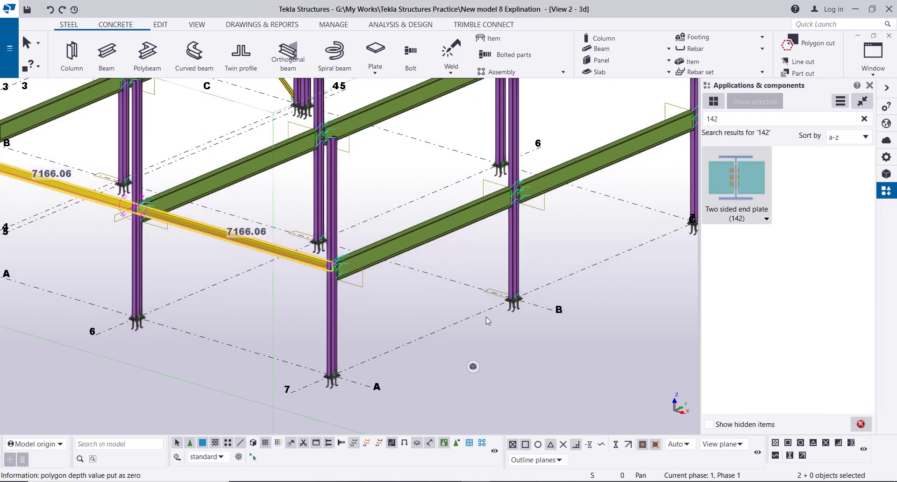
pyautogui.rightClick(545, 332)
pyautogui.click(643, 76)
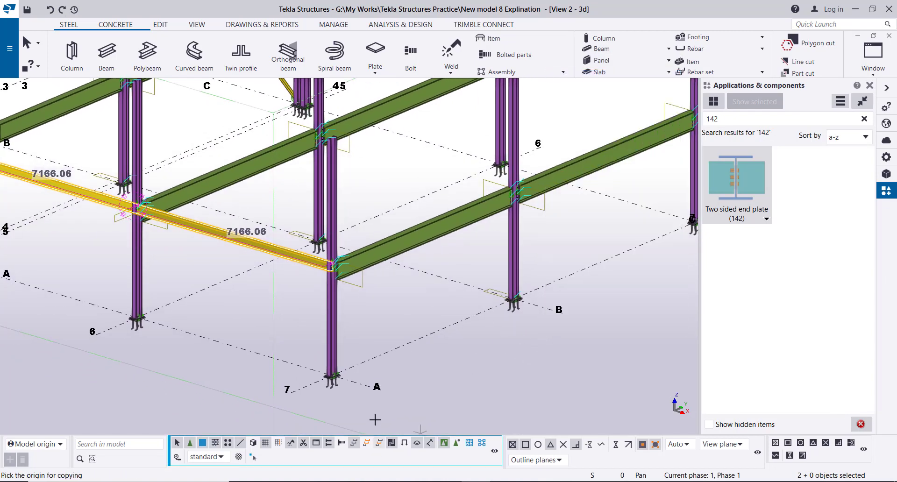
pyautogui.click(381, 393)
pyautogui.scroll(-3, 390, 344)
pyautogui.scroll(5, 514, 332)
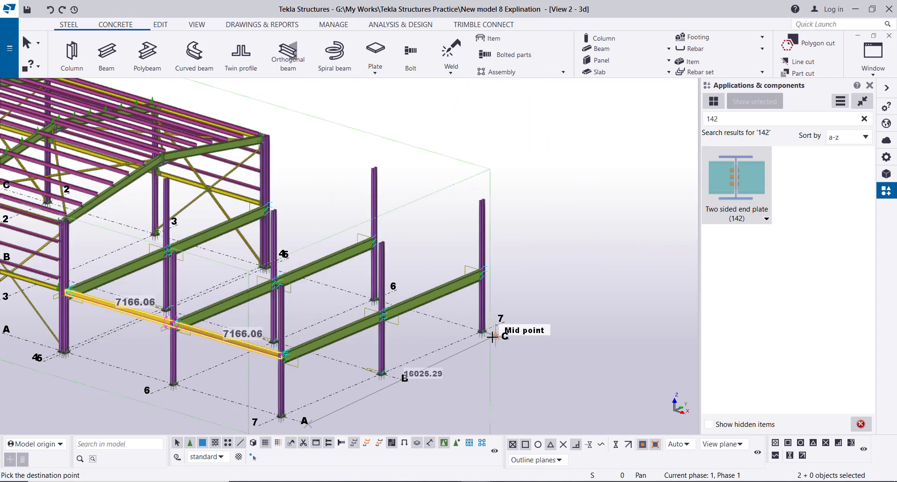
pyautogui.rightClick(591, 209)
pyautogui.click(622, 219)
# Step: Examine the copied longitudinal beams on grid C and their end plate connections at the grid 6 column, then clear the selection
pyautogui.scroll(-3, 598, 224)
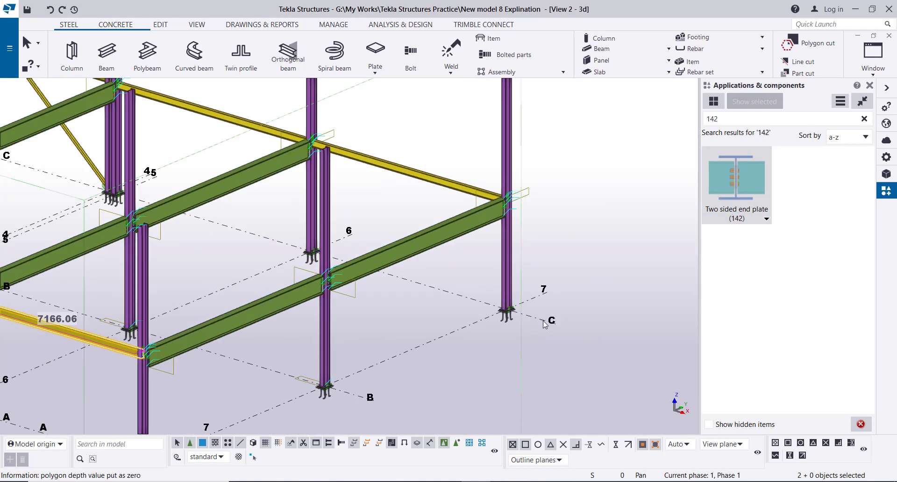
pyautogui.scroll(5, 467, 177)
pyautogui.scroll(6, 227, 137)
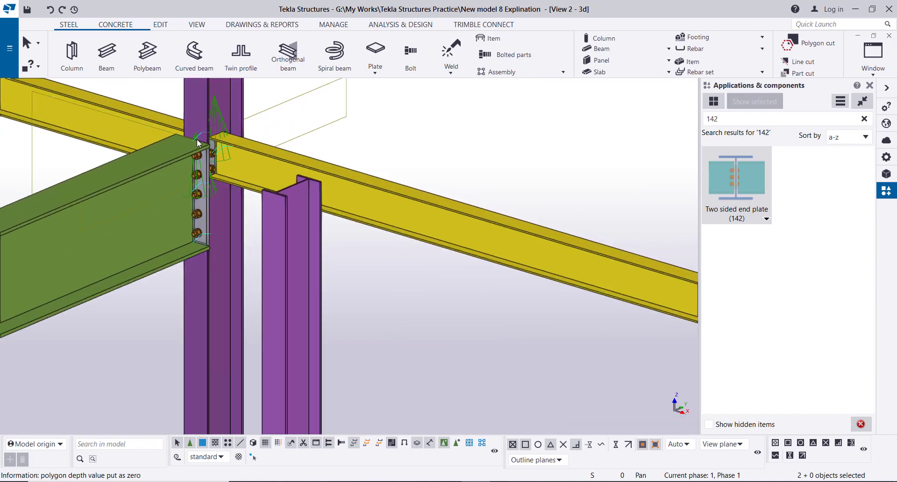
pyautogui.scroll(-7, 271, 166)
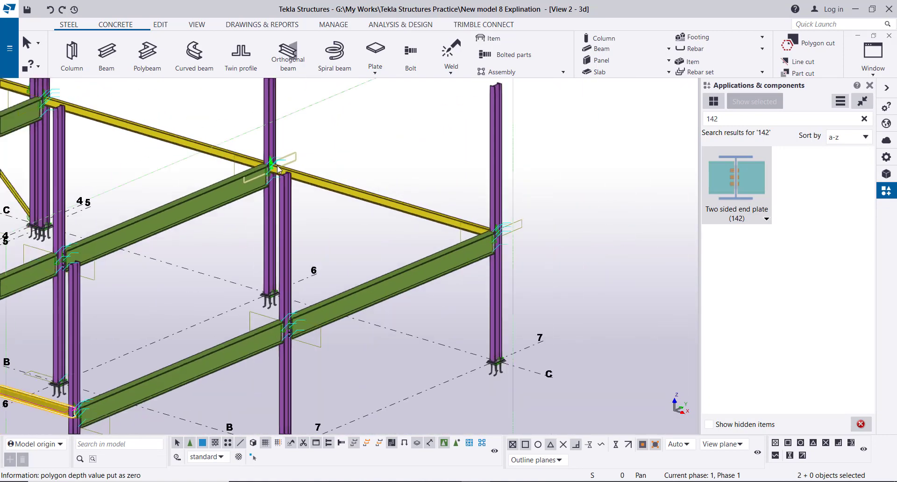
pyautogui.scroll(6, 289, 168)
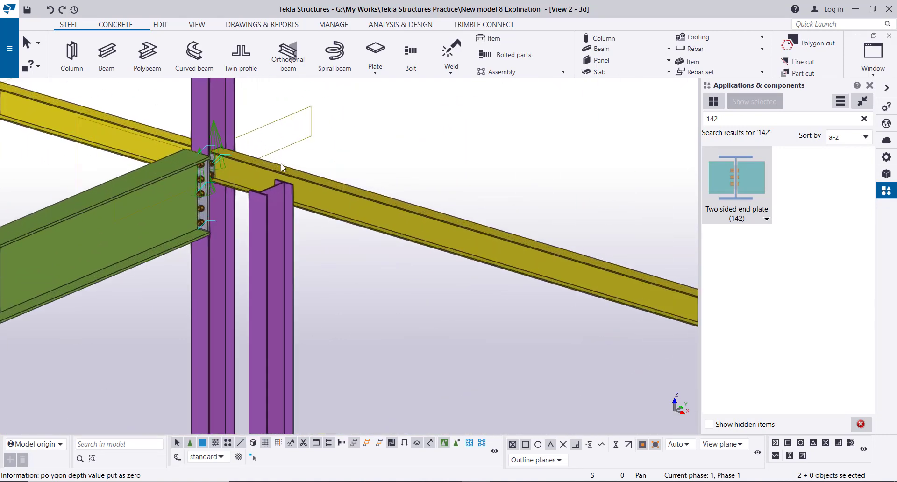
pyautogui.scroll(-2, 330, 182)
pyautogui.scroll(-5, 431, 206)
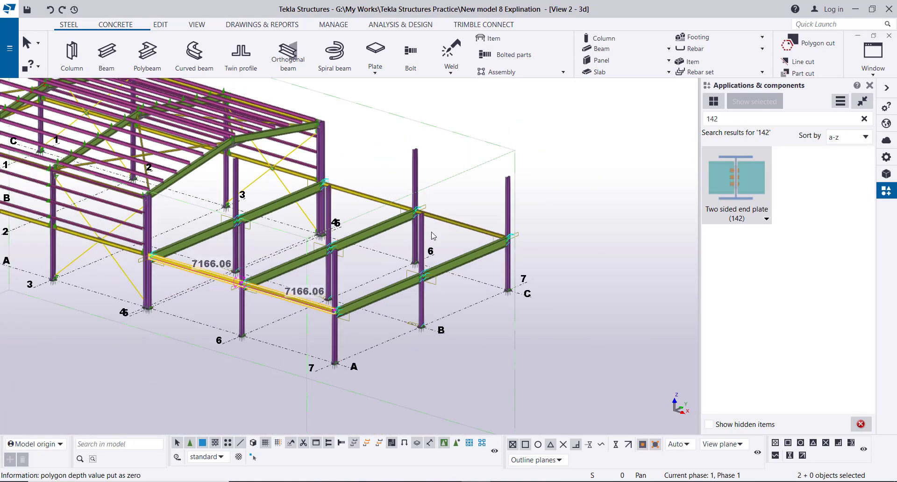
pyautogui.scroll(2, 523, 229)
pyautogui.click(603, 211)
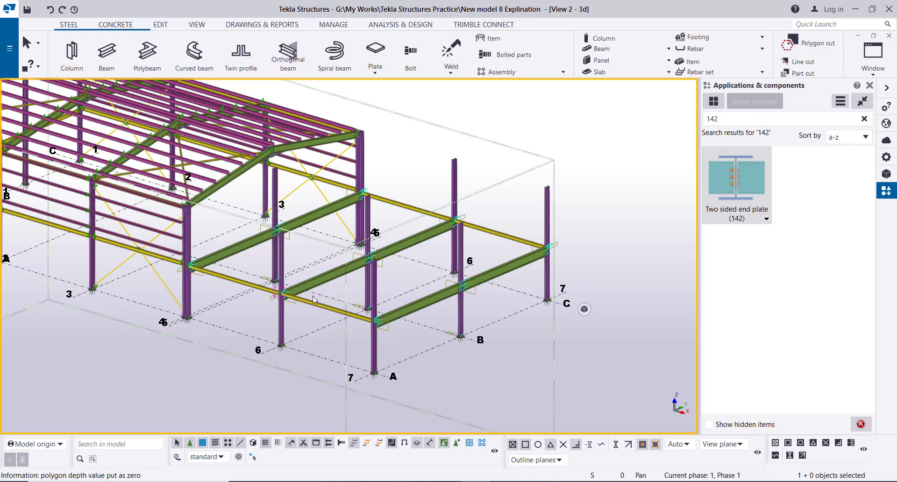
# Step: Select all cross beams on grids 5 to 7 and the longitudinal beams on grids A and C, and start copying them
pyautogui.scroll(3, 332, 328)
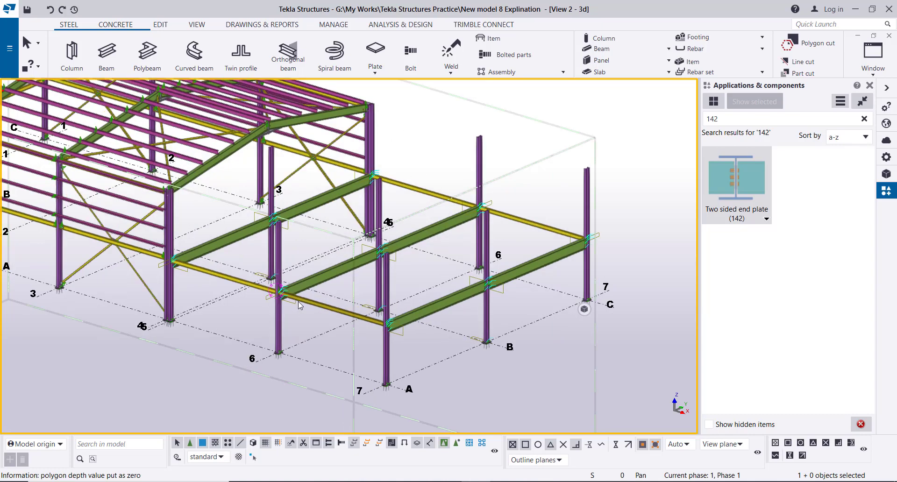
pyautogui.click(327, 313)
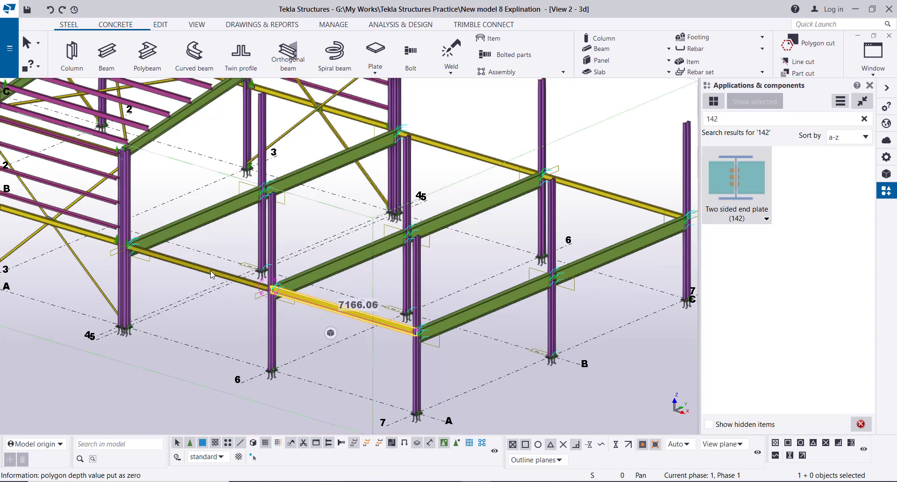
pyautogui.keyDown('ctrl'); pyautogui.click(215, 275); pyautogui.keyUp('ctrl')
pyautogui.keyDown('ctrl'); pyautogui.click(205, 210); pyautogui.keyUp('ctrl')
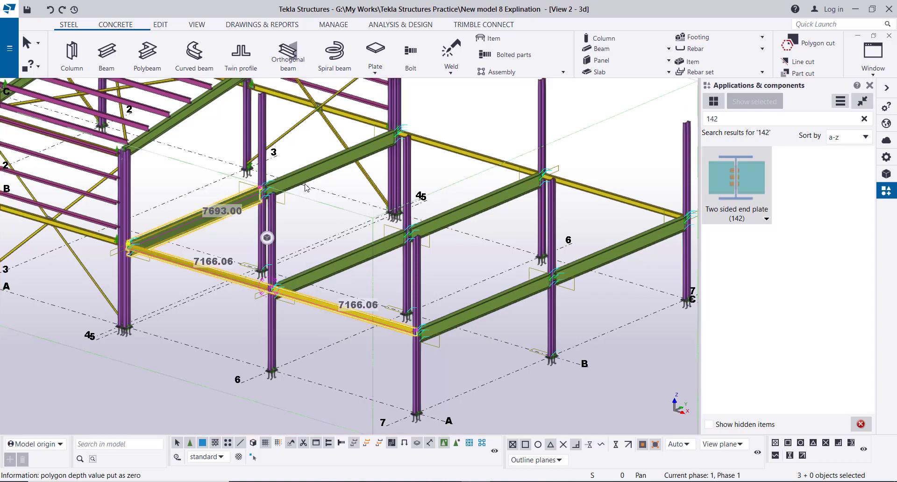
pyautogui.keyDown('ctrl'); pyautogui.click(304, 175); pyautogui.keyUp('ctrl')
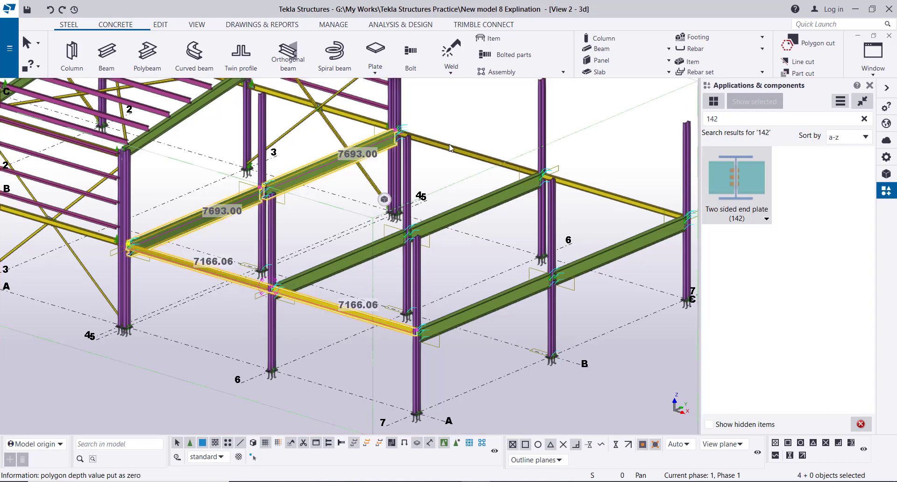
pyautogui.keyDown('ctrl'); pyautogui.click(449, 148); pyautogui.keyUp('ctrl')
pyautogui.keyDown('ctrl'); pyautogui.click(467, 208); pyautogui.keyUp('ctrl')
pyautogui.keyDown('ctrl'); pyautogui.click(360, 256); pyautogui.keyUp('ctrl')
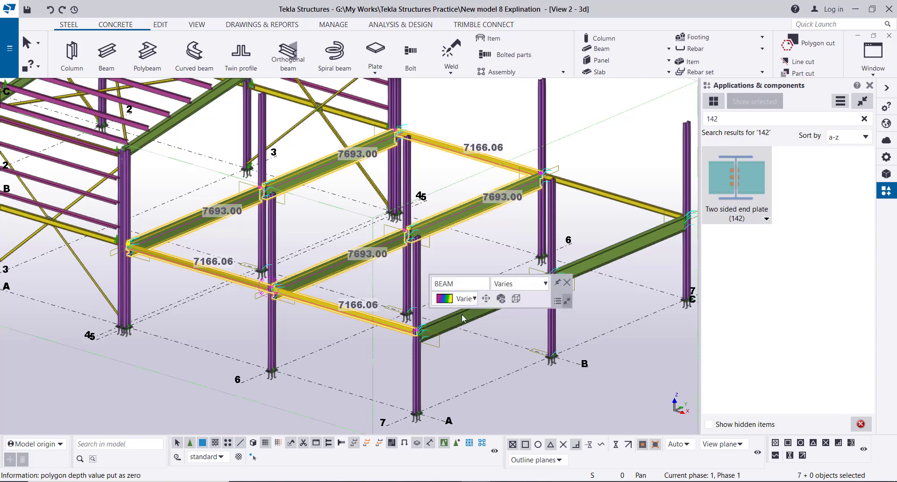
pyautogui.keyDown('ctrl'); pyautogui.click(460, 325); pyautogui.keyUp('ctrl')
pyautogui.keyDown('ctrl'); pyautogui.click(600, 259); pyautogui.keyUp('ctrl')
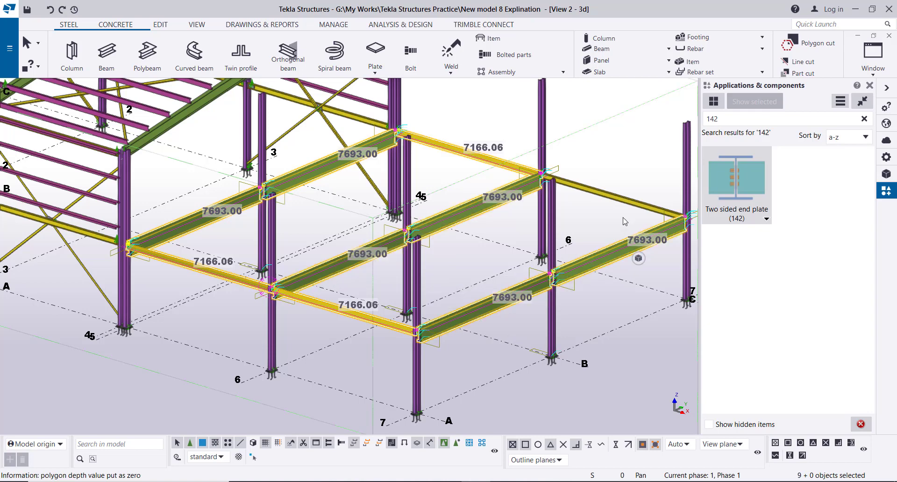
pyautogui.keyDown('ctrl'); pyautogui.click(626, 200); pyautogui.keyUp('ctrl')
pyautogui.scroll(-5, 625, 200)
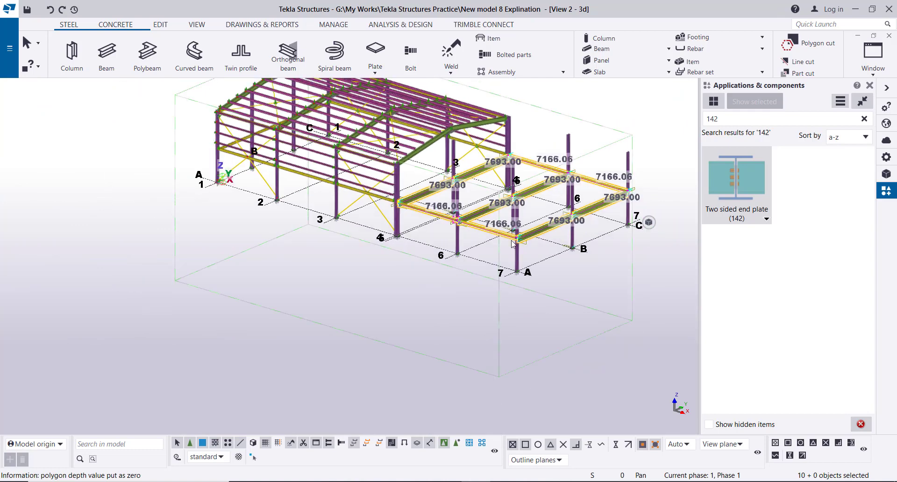
pyautogui.hotkey('ctrl', 'c')
# Step: Open the ELEVATION ON GRID A view and close the view list
pyautogui.hotkey('ctrl', 'i')
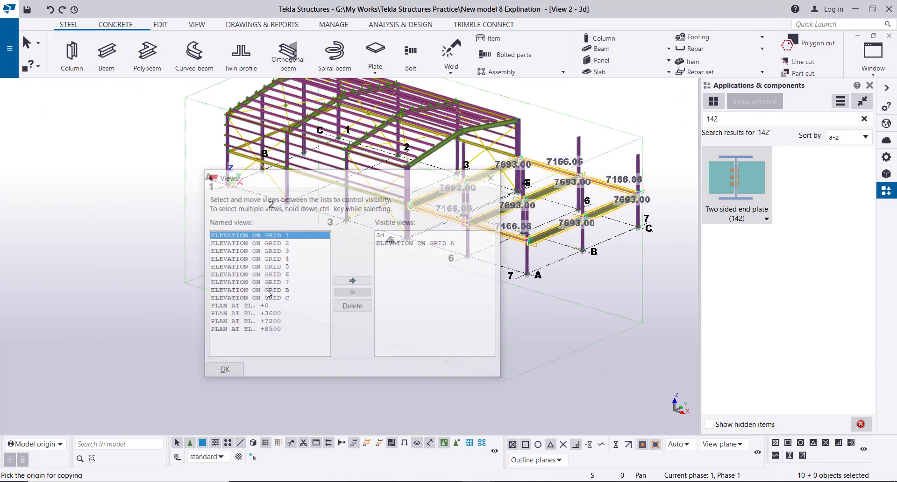
pyautogui.click(413, 243)
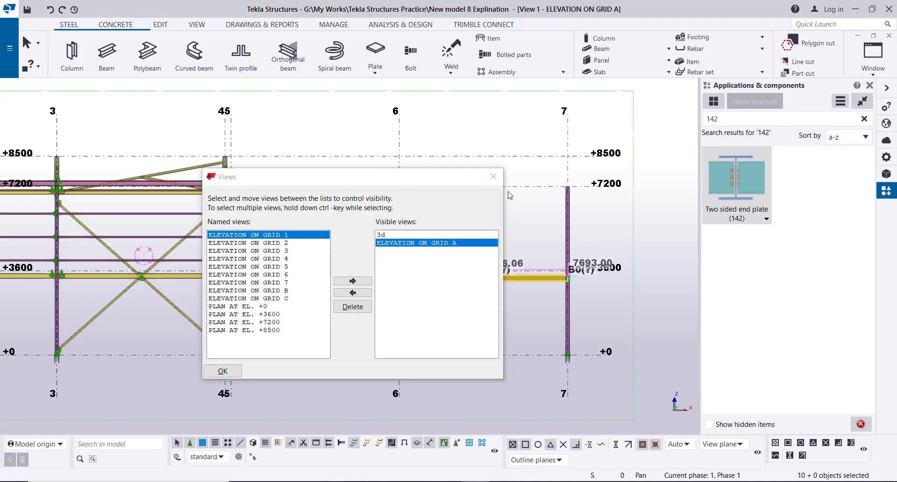
pyautogui.click(494, 177)
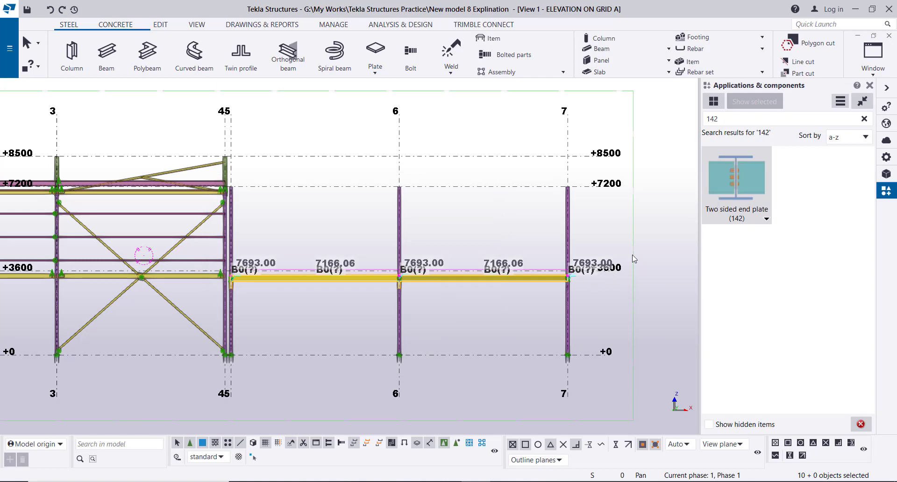
pyautogui.scroll(3, 610, 277)
pyautogui.scroll(-1, 601, 238)
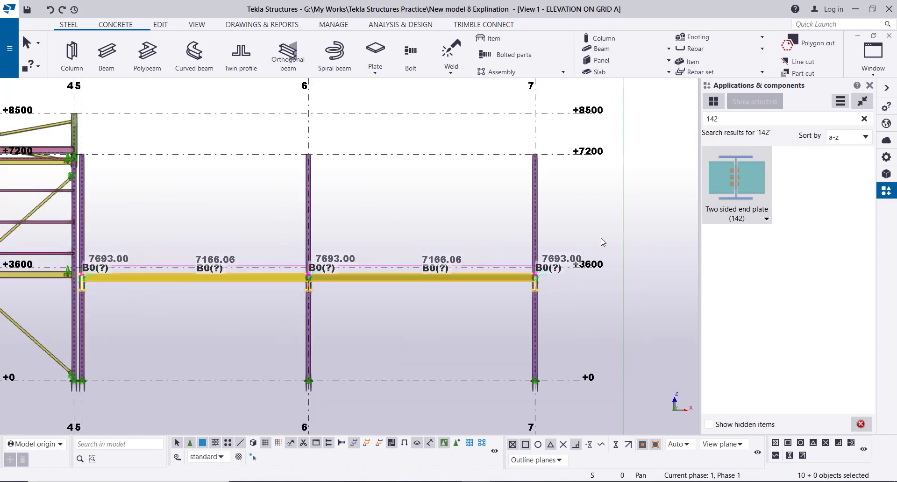
# Step: Copy the selected beams from level +3600 up to level +7200, expand the view depth for the new objects and end the copying
pyautogui.rightClick(664, 208)
pyautogui.click(686, 227)
pyautogui.click(592, 157)
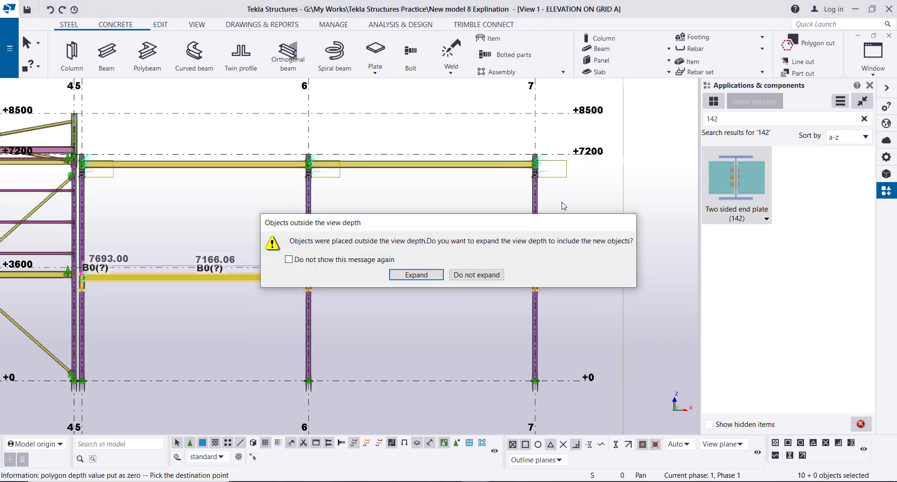
pyautogui.click(416, 274)
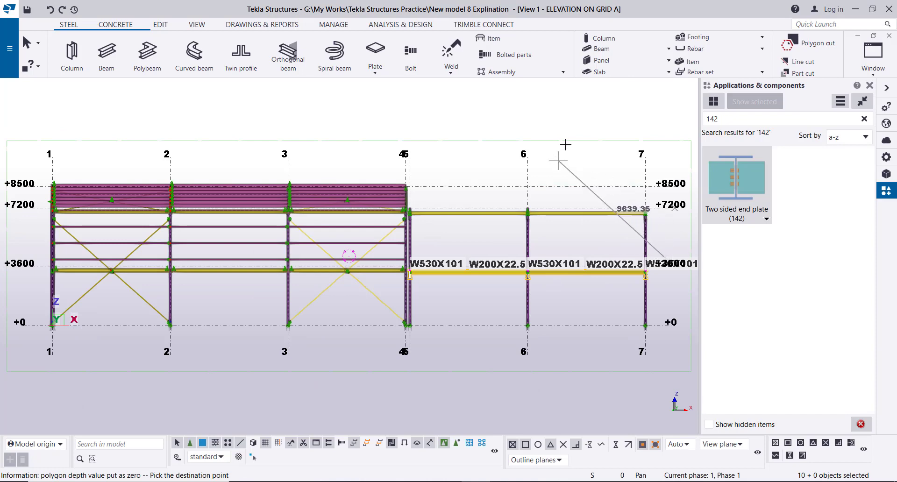
pyautogui.rightClick(568, 137)
pyautogui.click(582, 142)
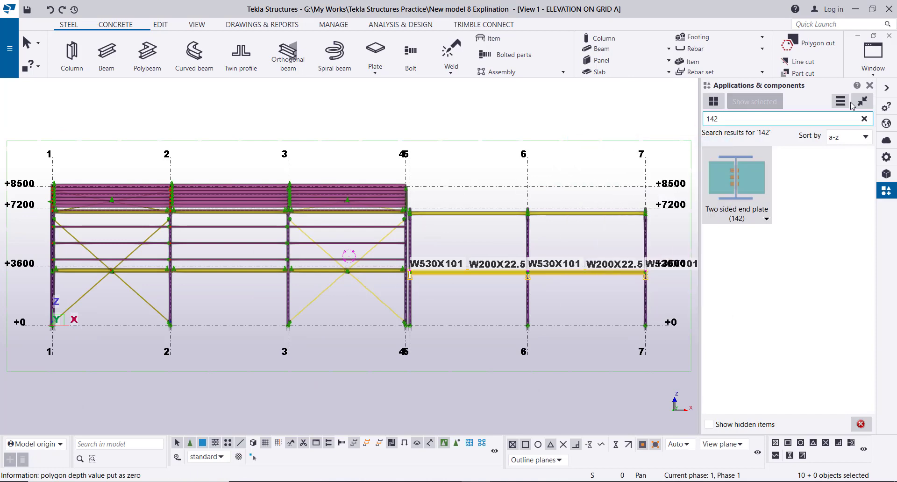
# Step: Return to the 3d view, clear the selection and inspect the copied +7200 beams on grids 5 to 7
pyautogui.click(872, 52)
pyautogui.click(839, 155)
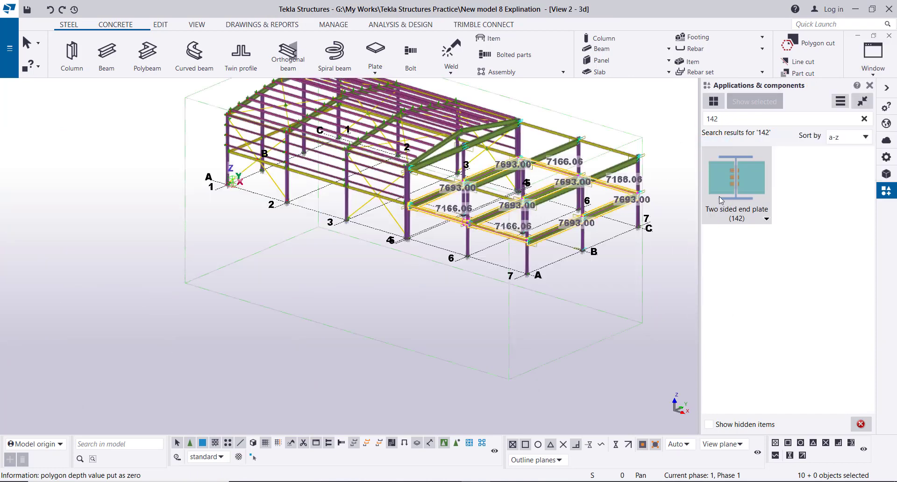
pyautogui.scroll(-3, 473, 219)
pyautogui.click(492, 369)
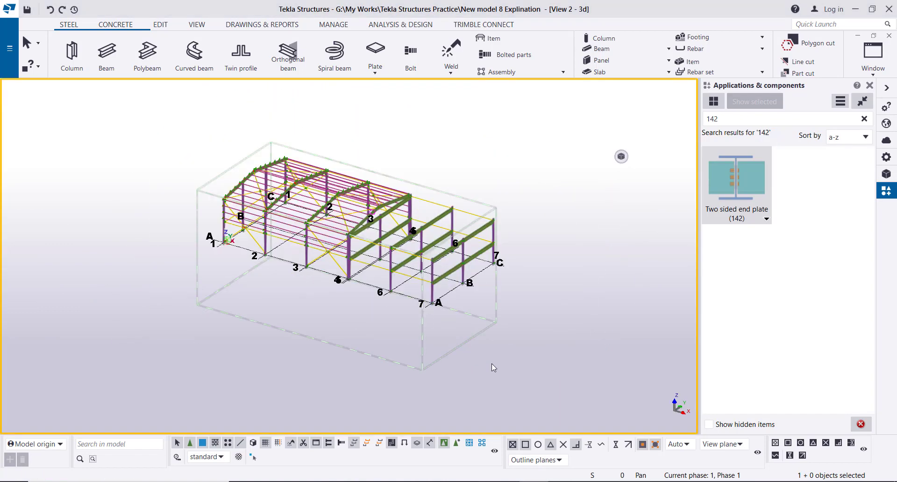
pyautogui.scroll(8, 409, 255)
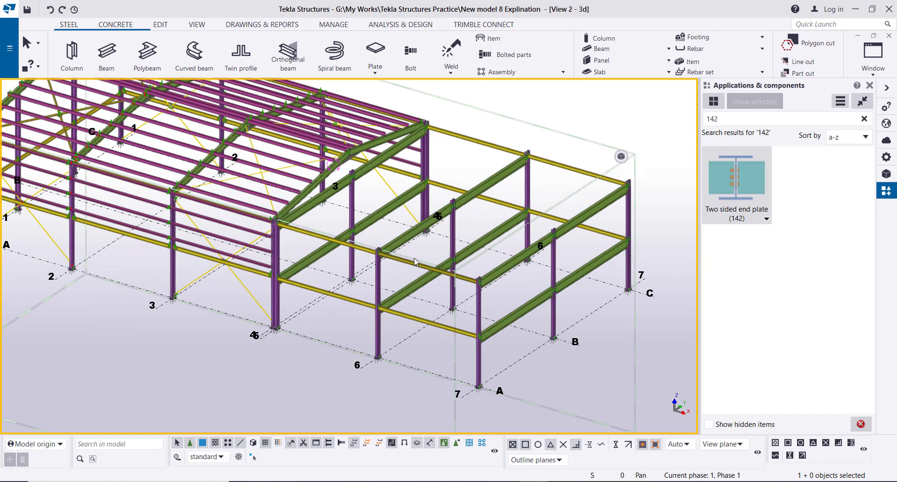
pyautogui.moveTo(360, 233); pyautogui.dragTo(316, 222, button='middle')
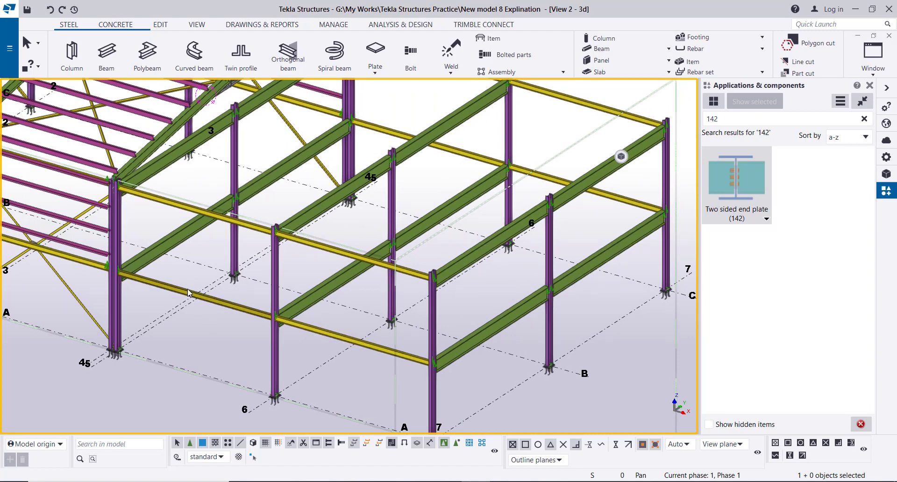
pyautogui.scroll(3, 156, 289)
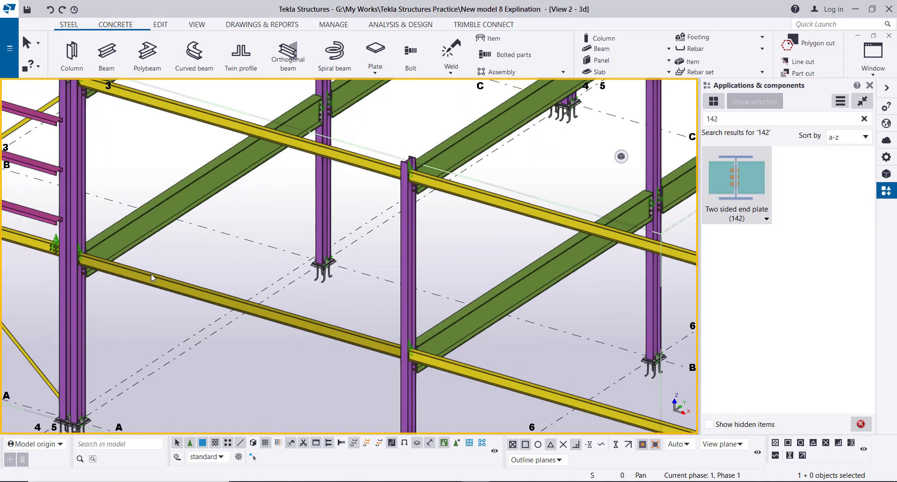
# Step: Copy the two +3600 longitudinal beams on grid A between grids 5 and 7 to grid B, using the grid line end points as reference
pyautogui.click(151, 274)
pyautogui.scroll(-3, 414, 290)
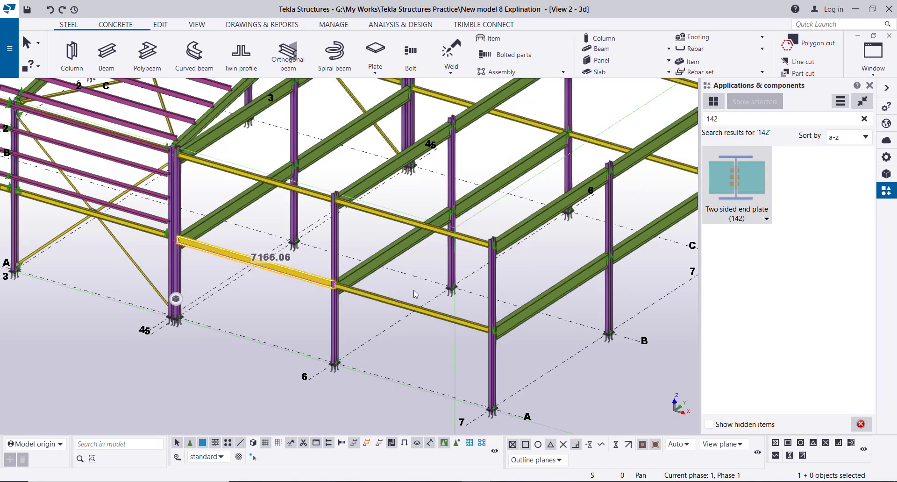
pyautogui.scroll(3, 371, 306)
pyautogui.keyDown('ctrl'); pyautogui.click(372, 306); pyautogui.keyUp('ctrl')
pyautogui.scroll(-3, 393, 302)
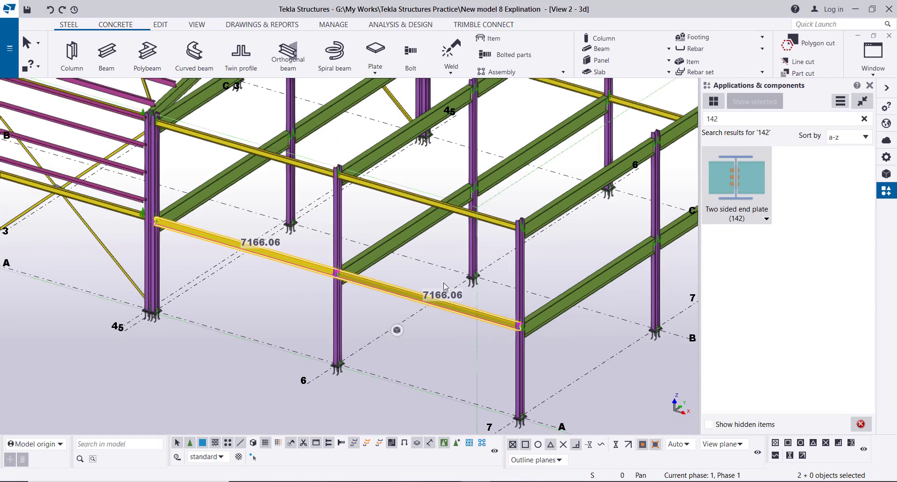
pyautogui.rightClick(265, 293)
pyautogui.click(326, 35)
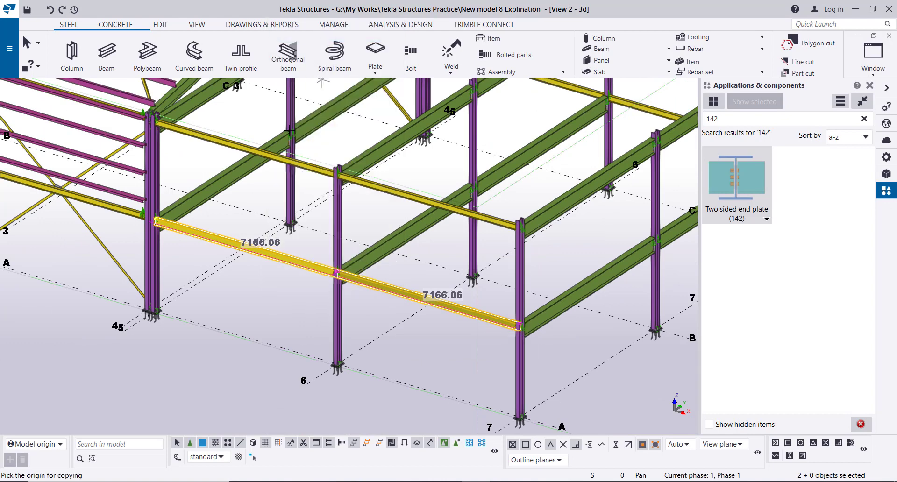
pyautogui.scroll(-3, 290, 131)
pyautogui.scroll(3, 417, 256)
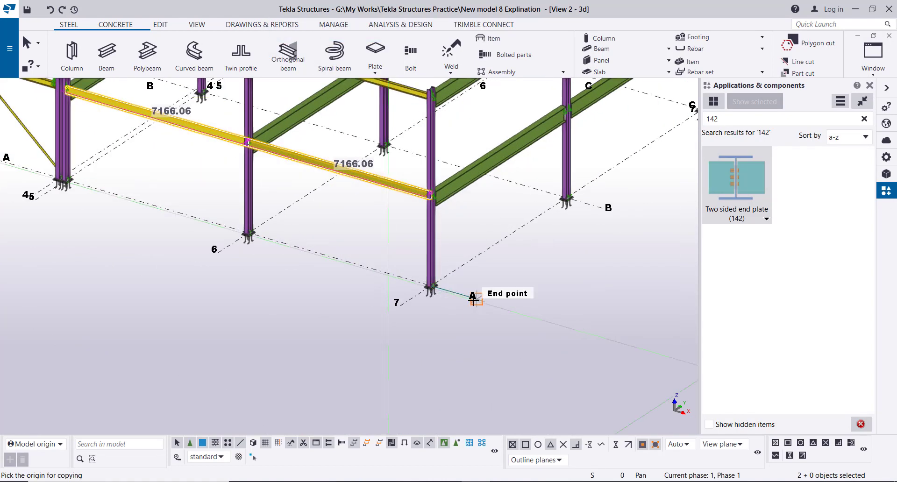
pyautogui.click(474, 299)
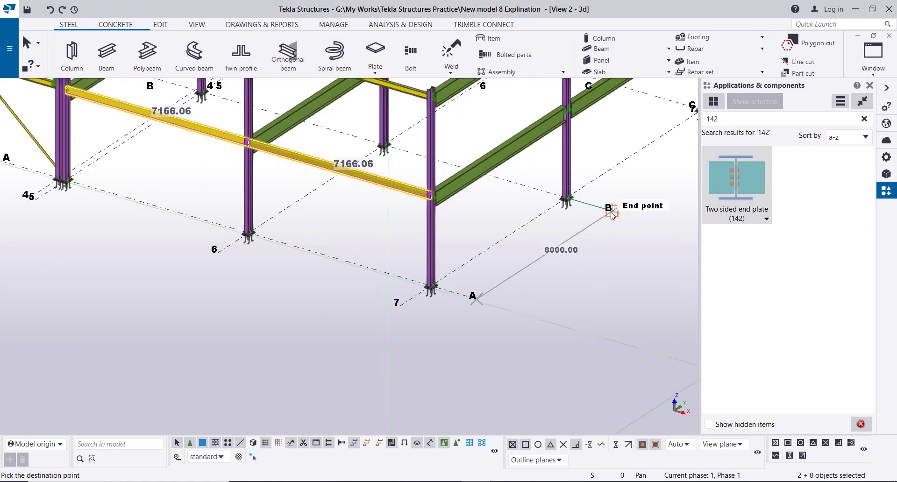
pyautogui.click(611, 213)
pyautogui.rightClick(622, 255)
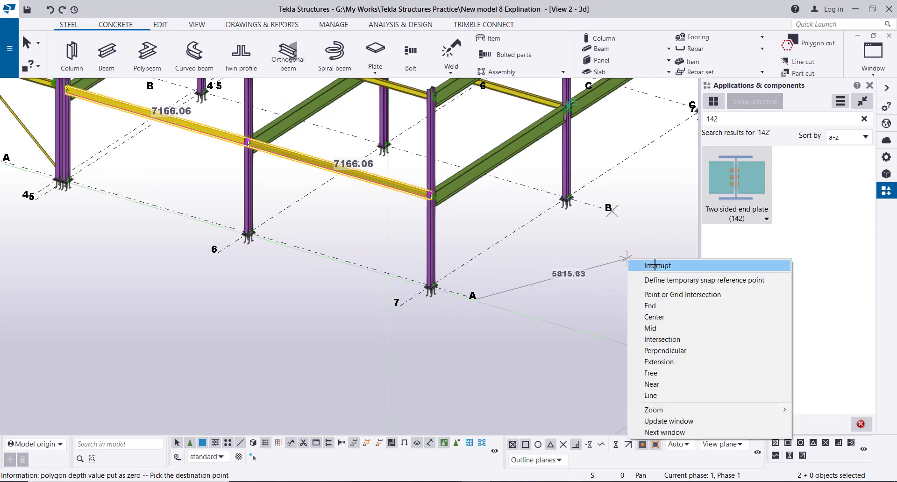
pyautogui.click(631, 263)
# Step: Select the three diagonal bracing members on grid A between grids 1 and 2
pyautogui.scroll(-4, 623, 264)
pyautogui.scroll(10, 539, 151)
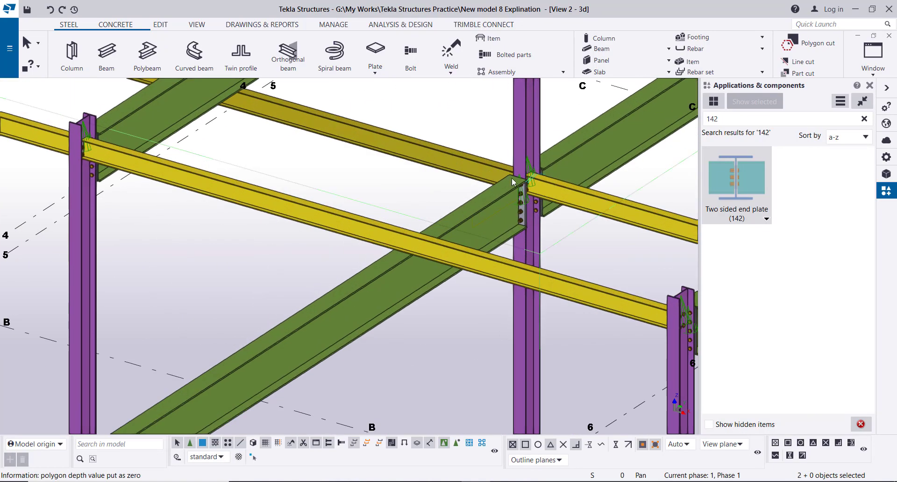
pyautogui.scroll(-10, 470, 194)
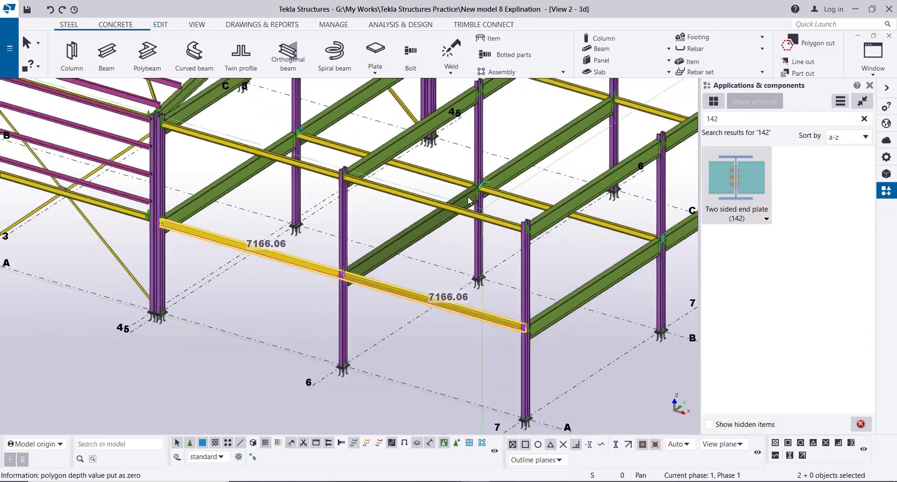
pyautogui.moveTo(468, 201); pyautogui.dragTo(490, 303, button='middle')
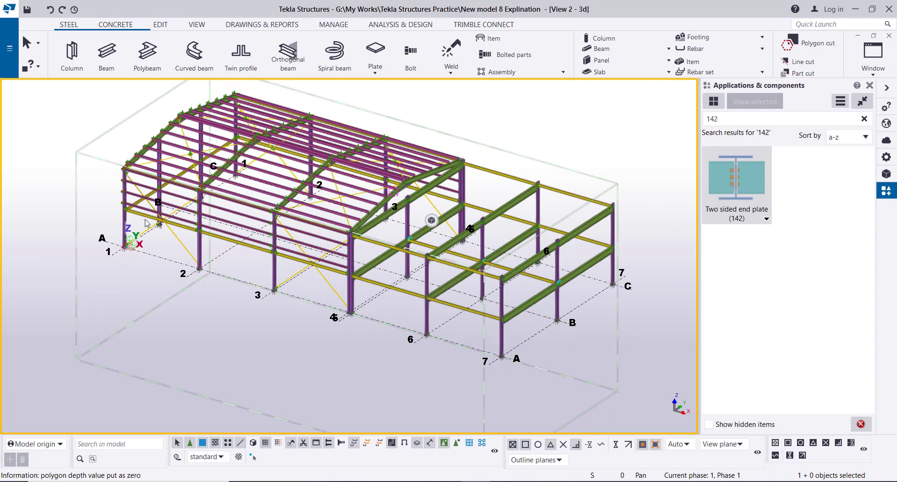
pyautogui.scroll(5, 147, 223)
pyautogui.click(162, 238)
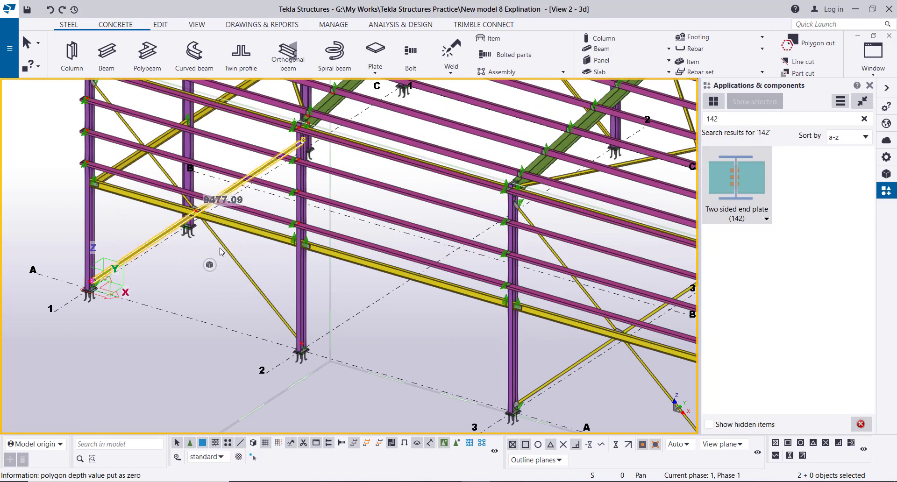
pyautogui.keyDown('ctrl'); pyautogui.click(208, 229); pyautogui.keyUp('ctrl')
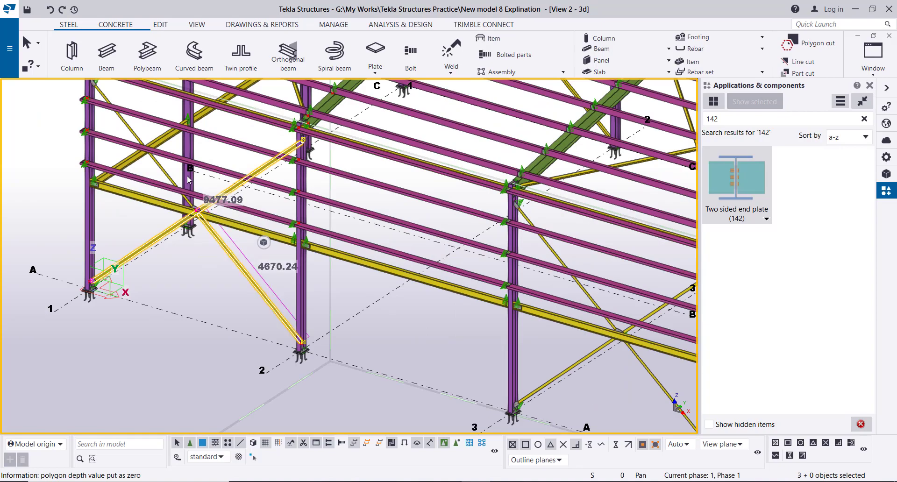
pyautogui.keyDown('ctrl'); pyautogui.click(163, 172); pyautogui.keyUp('ctrl')
# Step: Add the three diagonal bracing members on grid C between grids 1 and 2 to the selection
pyautogui.scroll(-5, 255, 274)
pyautogui.scroll(10, 360, 187)
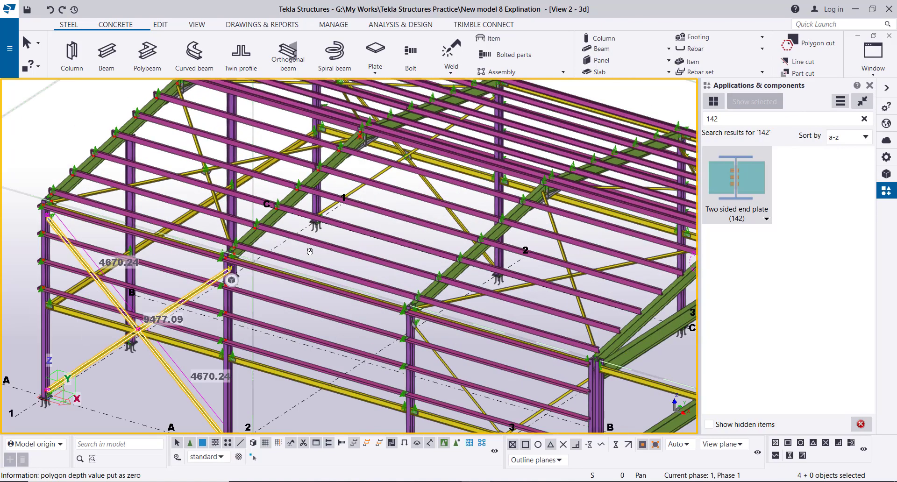
pyautogui.scroll(2, 371, 285)
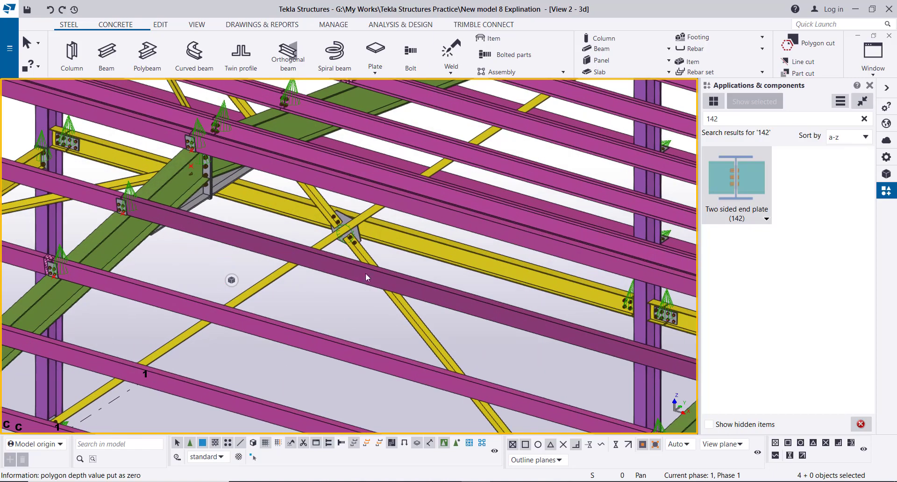
pyautogui.moveTo(365, 273); pyautogui.dragTo(346, 189, button='middle')
pyautogui.keyDown('ctrl'); pyautogui.click(386, 239); pyautogui.keyUp('ctrl')
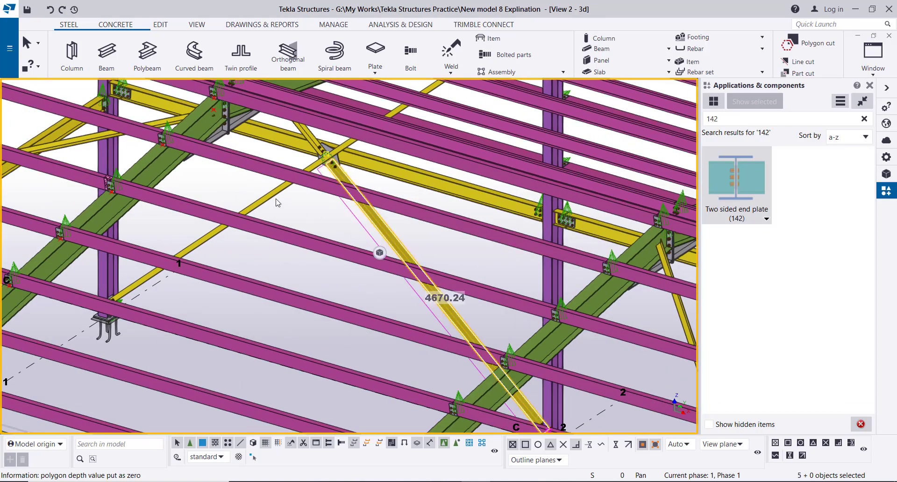
pyautogui.keyDown('ctrl'); pyautogui.click(271, 198); pyautogui.keyUp('ctrl')
pyautogui.scroll(-3, 273, 205)
pyautogui.scroll(2, 273, 205)
pyautogui.scroll(2, 275, 208)
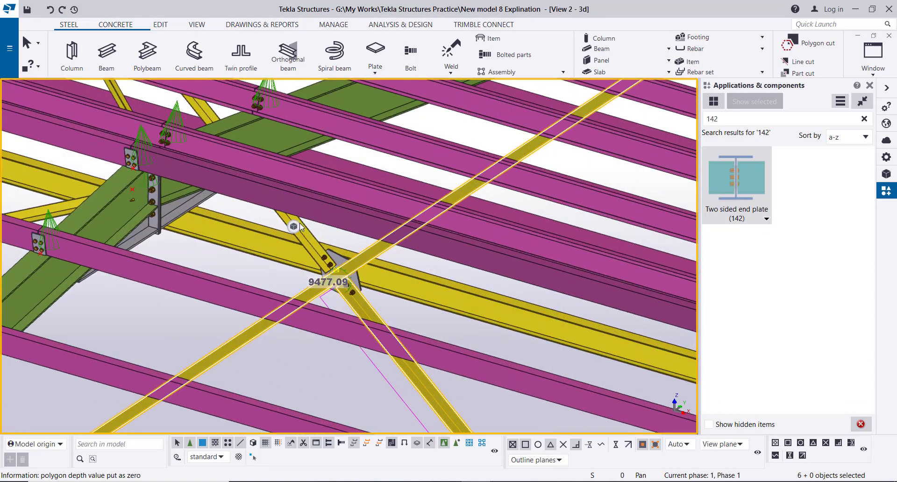
pyautogui.scroll(2, 234, 149)
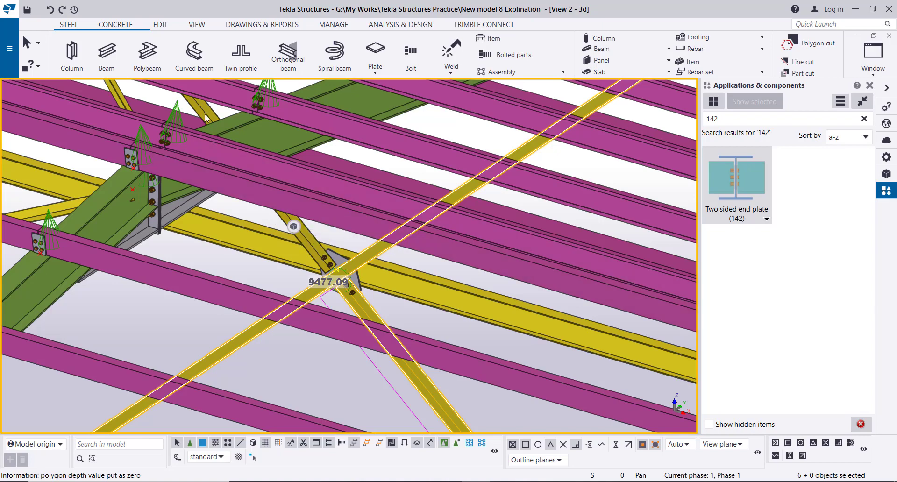
pyautogui.keyDown('ctrl'); pyautogui.click(231, 133); pyautogui.keyUp('ctrl')
pyautogui.scroll(-6, 261, 150)
pyautogui.scroll(2, 322, 183)
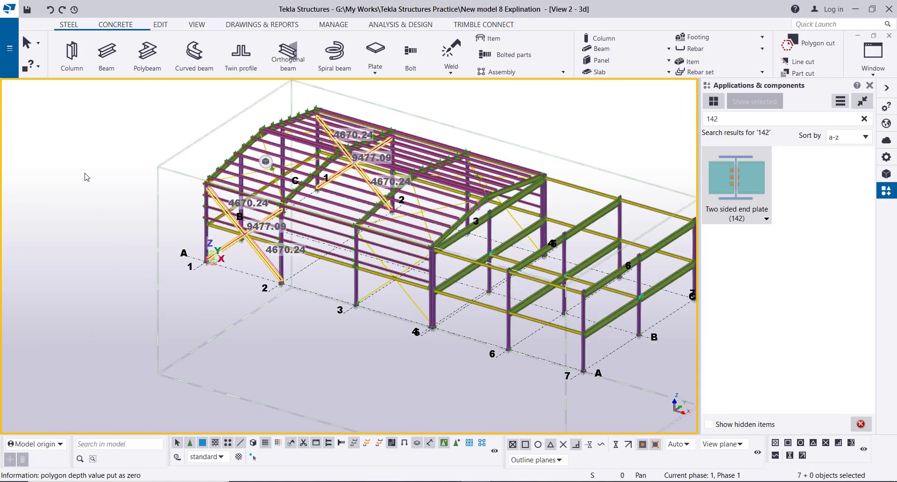
# Step: Copy the selected bracing into the bay between grids 6 and 7, using the grid 1 and grid 6 line ends as reference, and redraw the view
pyautogui.rightClick(85, 169)
pyautogui.click(129, 191)
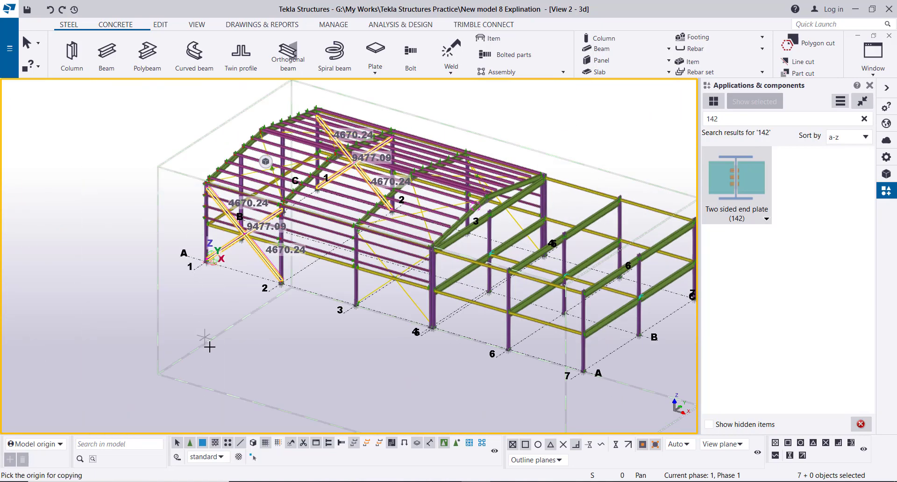
pyautogui.click(193, 269)
pyautogui.scroll(-2, 350, 301)
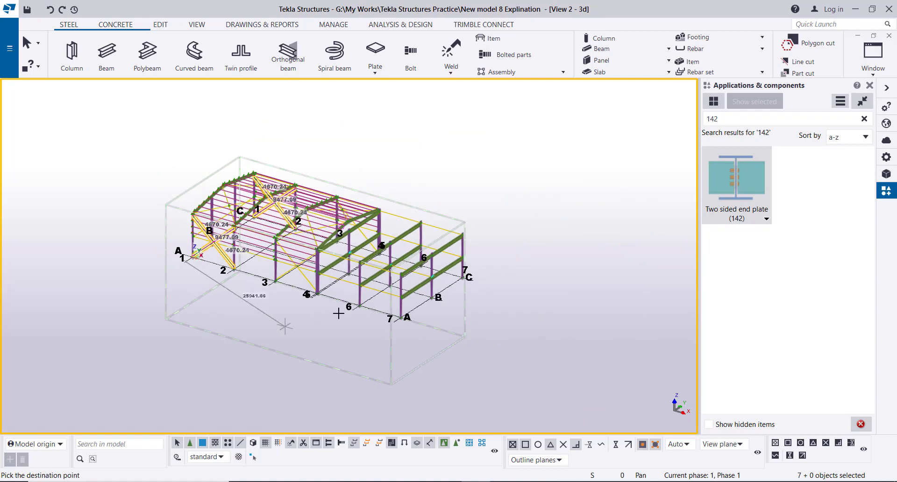
pyautogui.scroll(5, 359, 303)
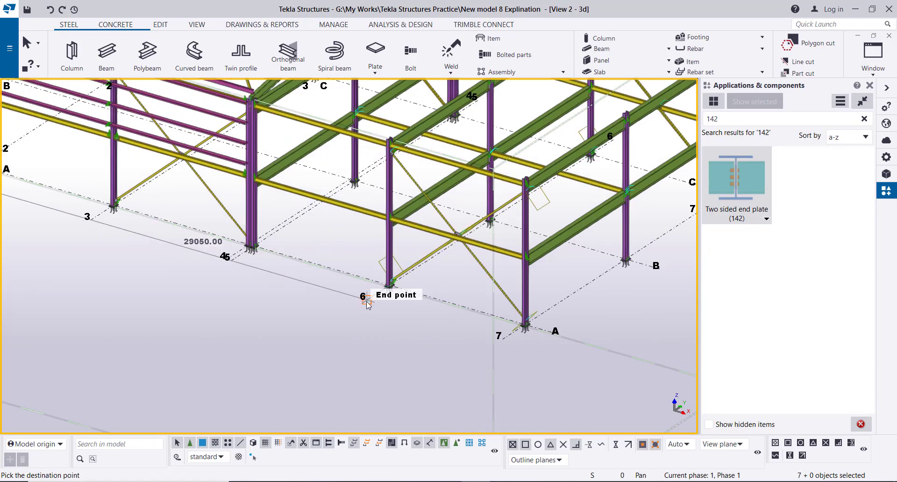
pyautogui.click(369, 300)
pyautogui.scroll(-3, 369, 299)
pyautogui.rightClick(606, 143)
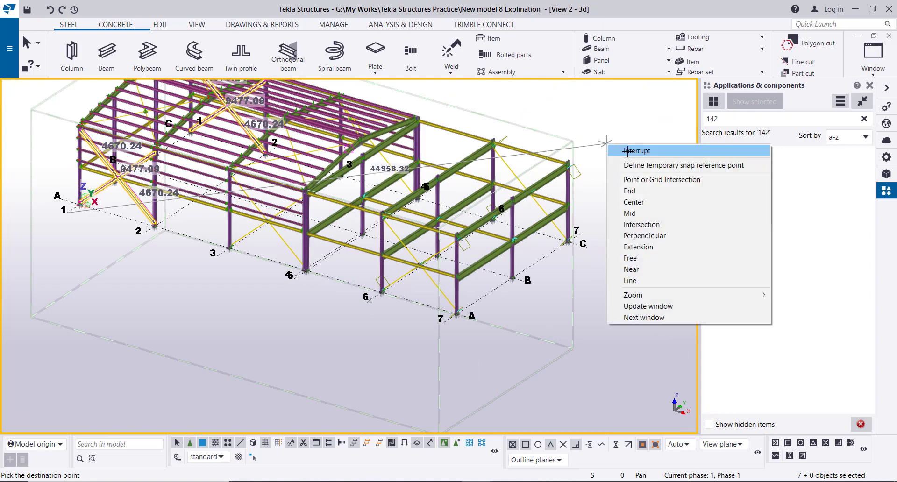
pyautogui.click(622, 146)
pyautogui.rightClick(626, 140)
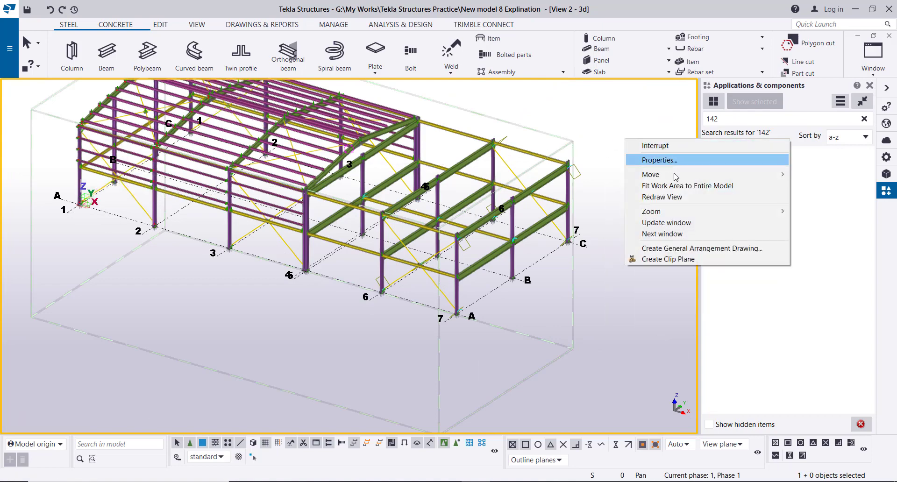
pyautogui.click(673, 198)
# Step: Select the two +3600 longitudinal beams on grid B between grids 5 and 7
pyautogui.scroll(5, 467, 209)
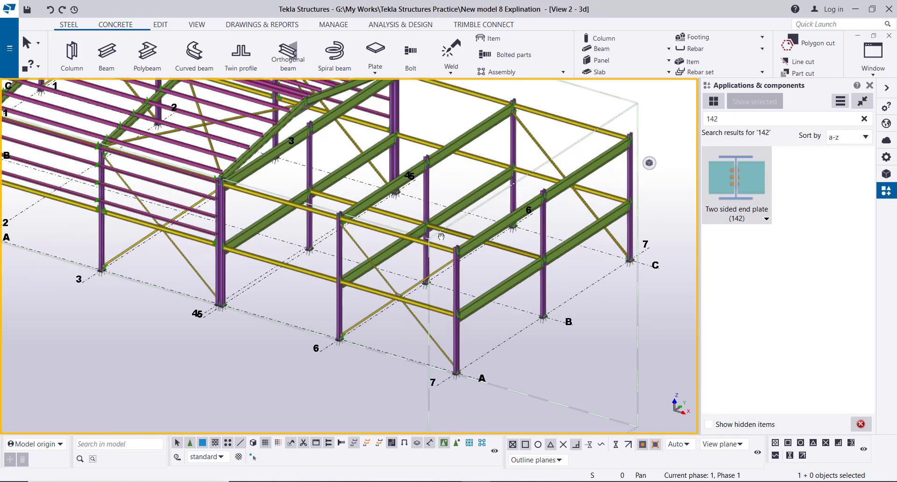
pyautogui.scroll(-5, 443, 217)
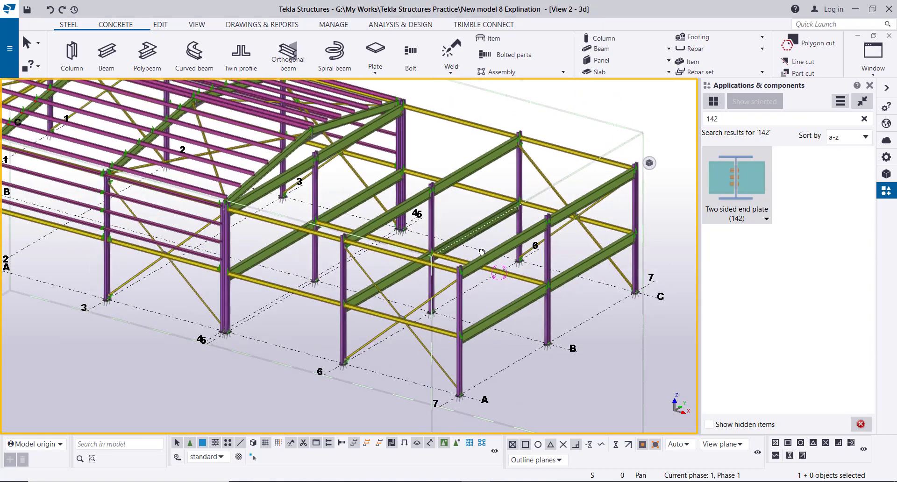
pyautogui.scroll(4, 431, 262)
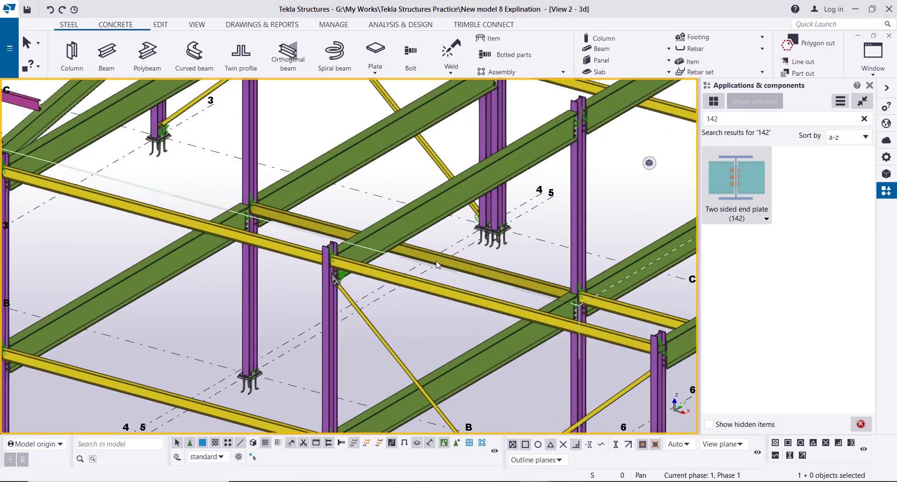
pyautogui.scroll(-4, 478, 265)
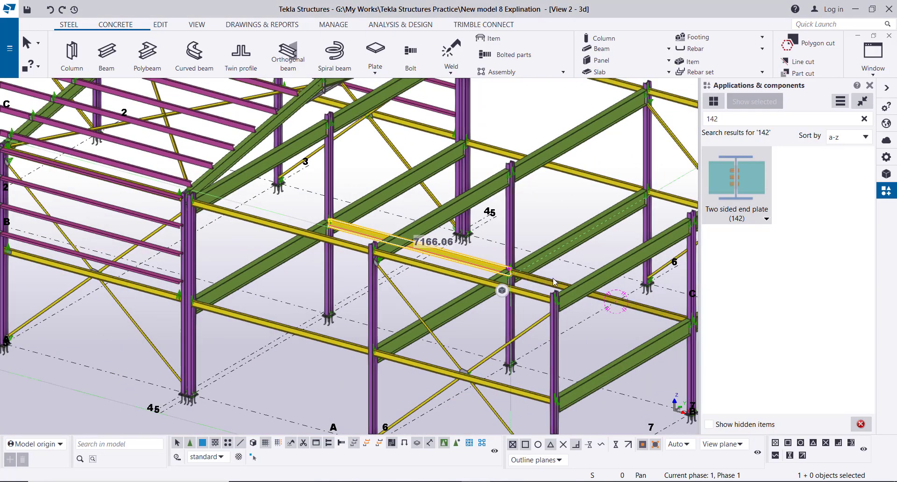
pyautogui.scroll(-6, 550, 281)
# Step: In the ELEVATION ON GRID A view, copy the two selected beams up one level, using +0 and +3600 at grid A as reference
pyautogui.hotkey('ctrl', 'i')
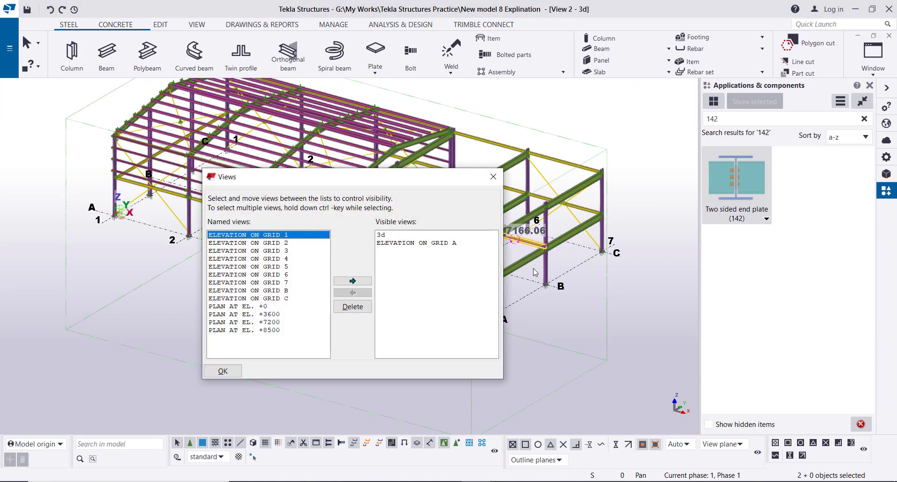
pyautogui.click(419, 244)
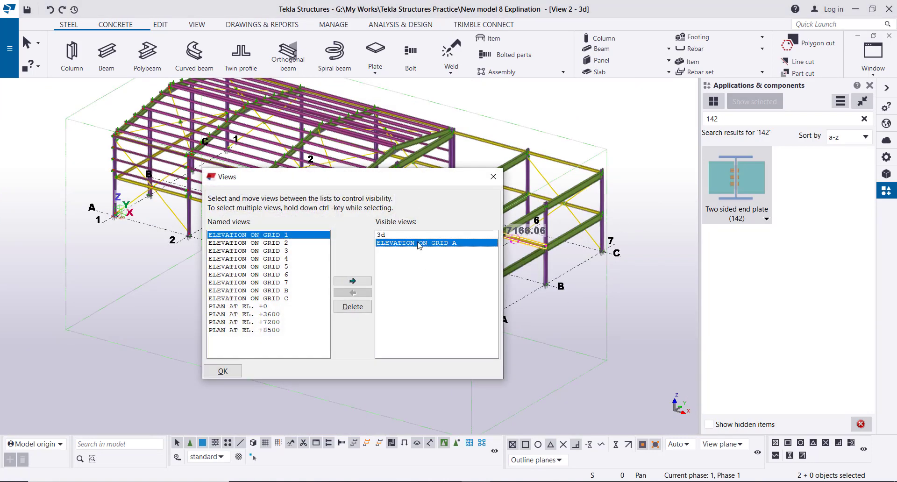
pyautogui.click(492, 176)
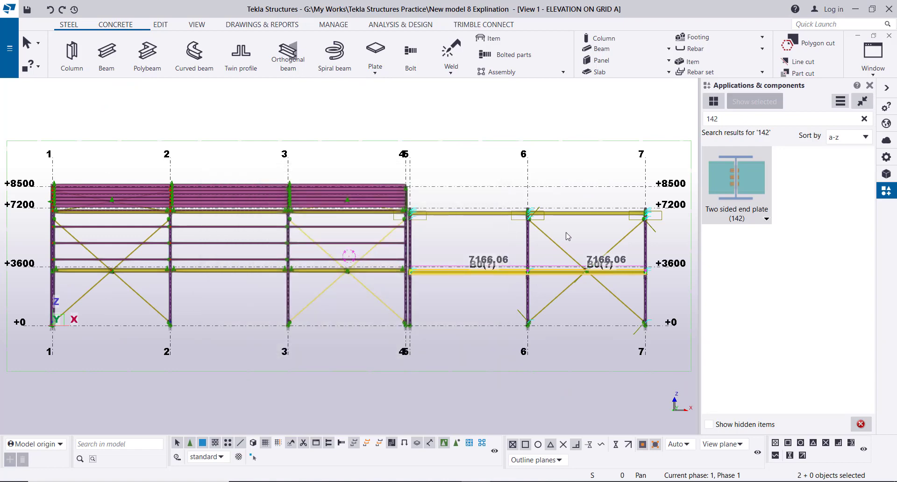
pyautogui.moveTo(663, 304); pyautogui.dragTo(543, 306, button='middle')
pyautogui.rightClick(624, 188)
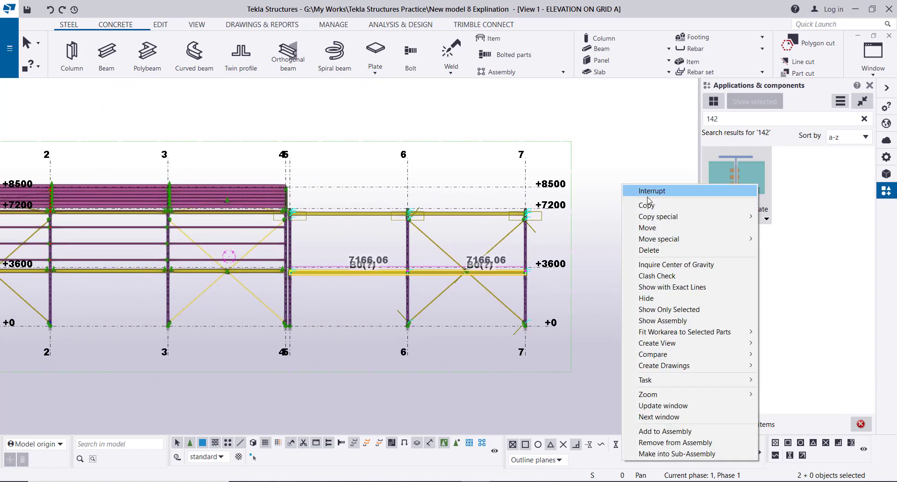
pyautogui.click(647, 202)
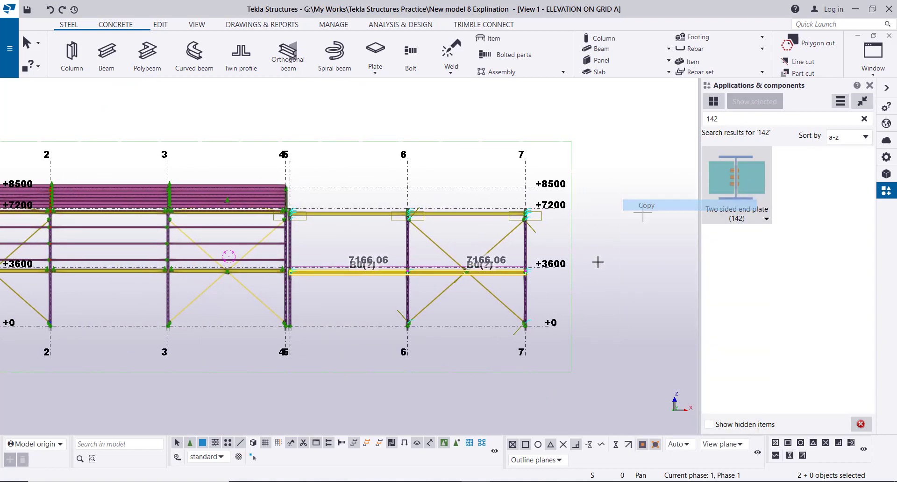
pyautogui.click(554, 326)
pyautogui.scroll(4, 563, 299)
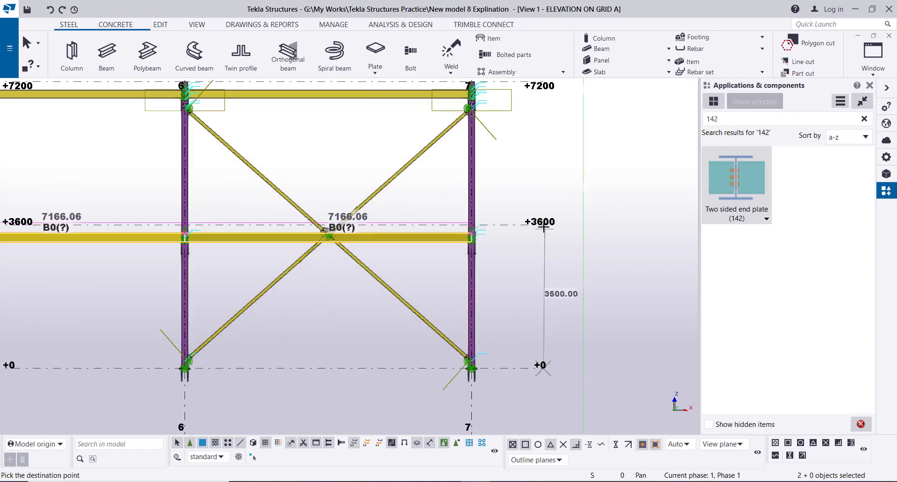
pyautogui.rightClick(618, 171)
pyautogui.click(635, 179)
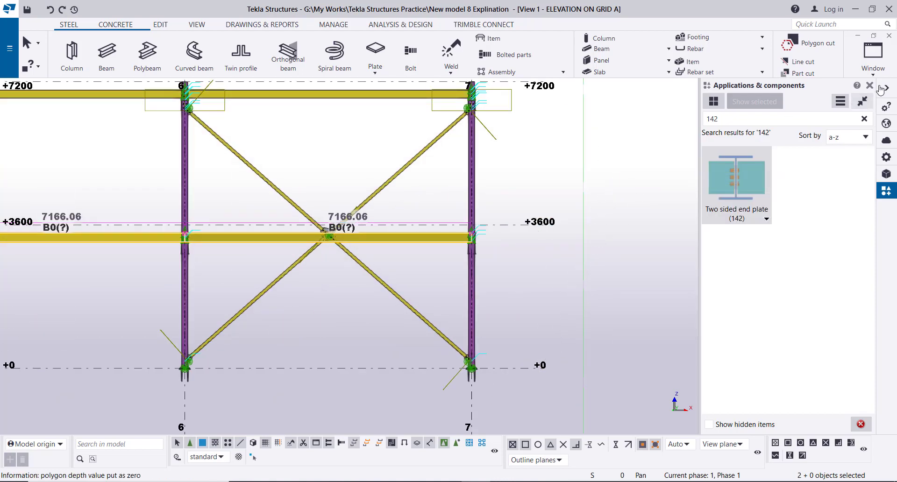
# Step: Return to the 3D view and examine the copied +7200 beams on grid B between grids 5 and 7
pyautogui.click(873, 51)
pyautogui.click(808, 150)
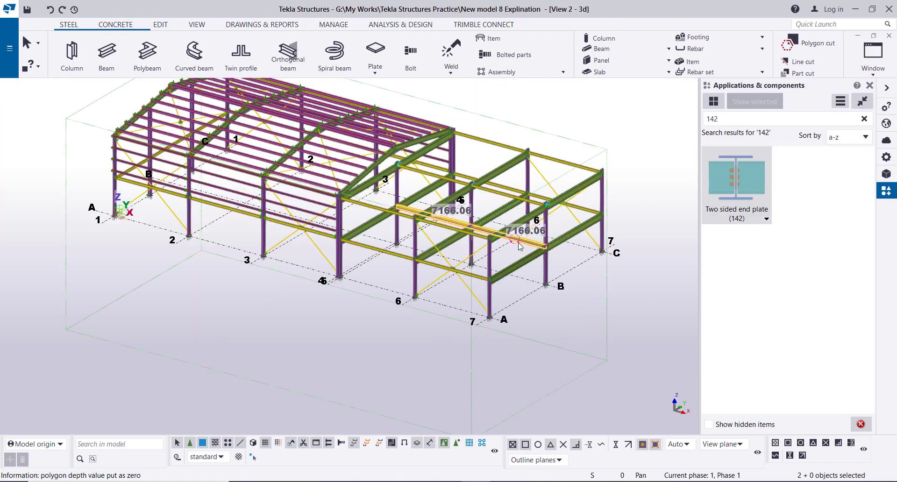
pyautogui.scroll(5, 519, 217)
pyautogui.scroll(8, 427, 237)
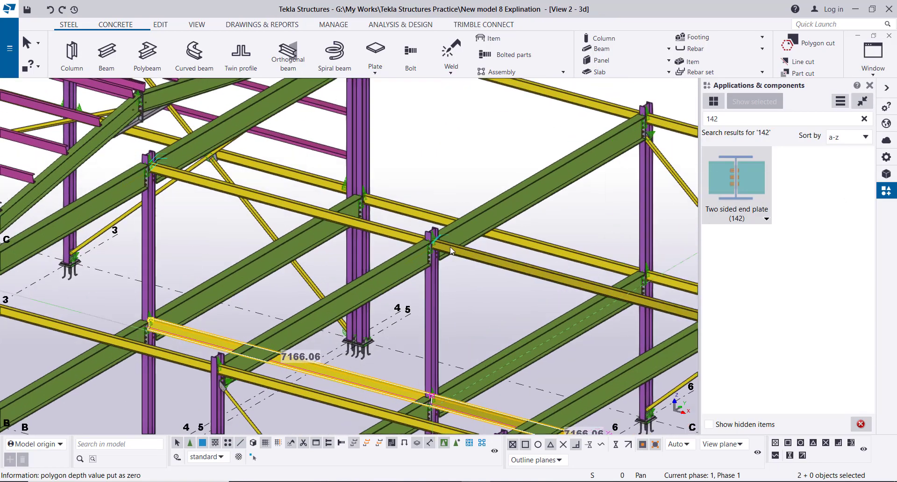
pyautogui.scroll(-10, 404, 229)
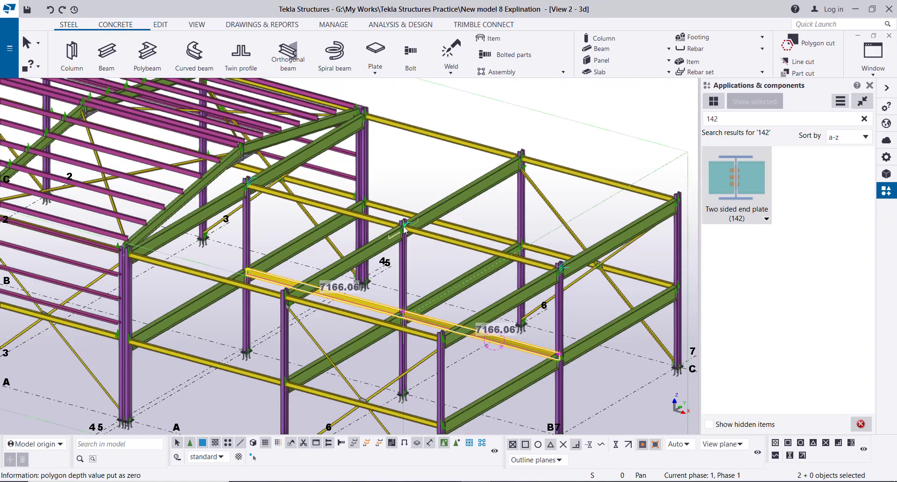
pyautogui.moveTo(325, 218); pyautogui.dragTo(357, 237, button='middle')
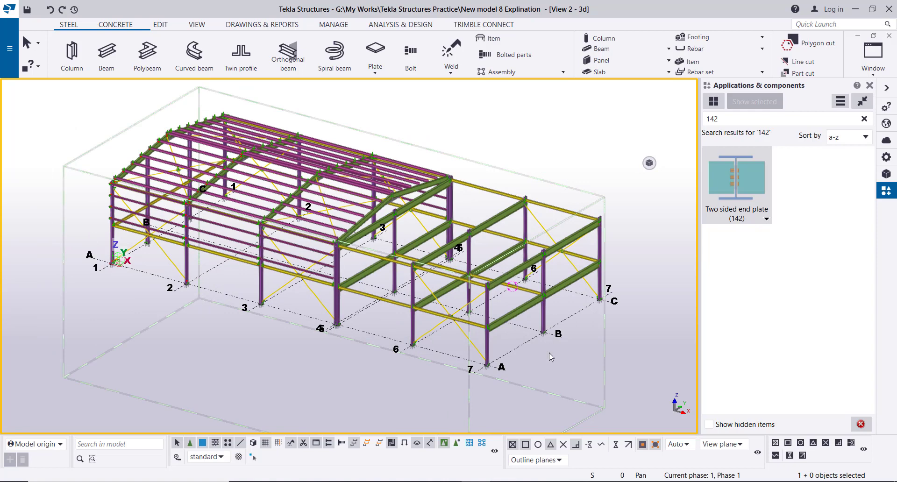
pyautogui.keyDown('ctrl'); pyautogui.moveTo(551, 356); pyautogui.dragTo(643, 399, button='middle'); pyautogui.keyUp('ctrl')
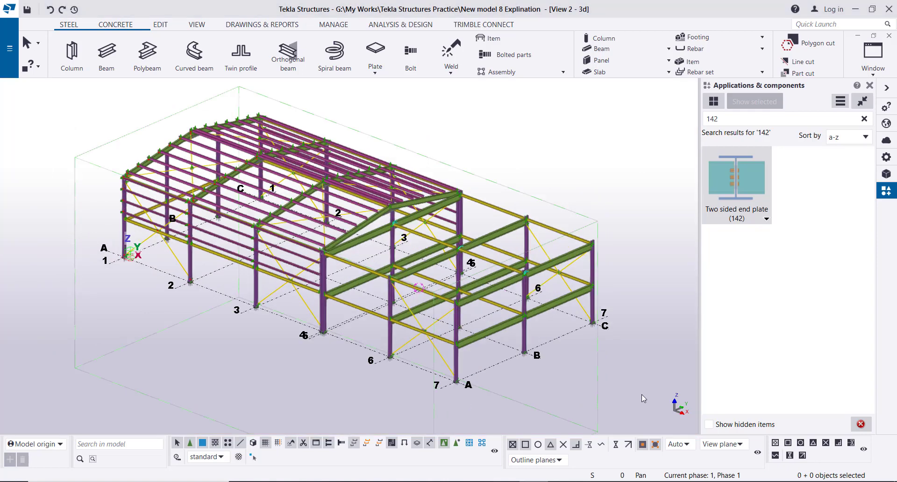
# Step: Search the components for "floor" and start the Floor Layout component
pyautogui.doubleClick(722, 118)
pyautogui.write('floor')
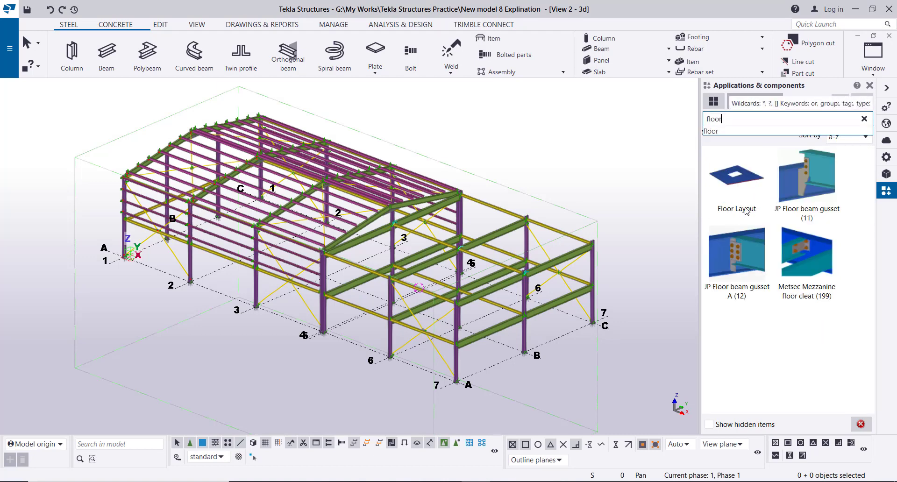
pyautogui.click(736, 183)
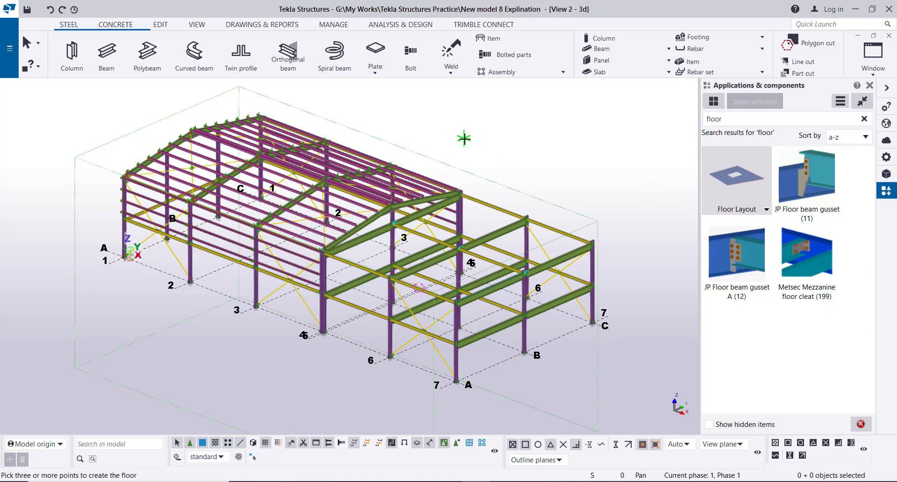
# Step: Bring up the PLAN AT EL. +7200 view as the working view
pyautogui.hotkey('ctrl', 'i')
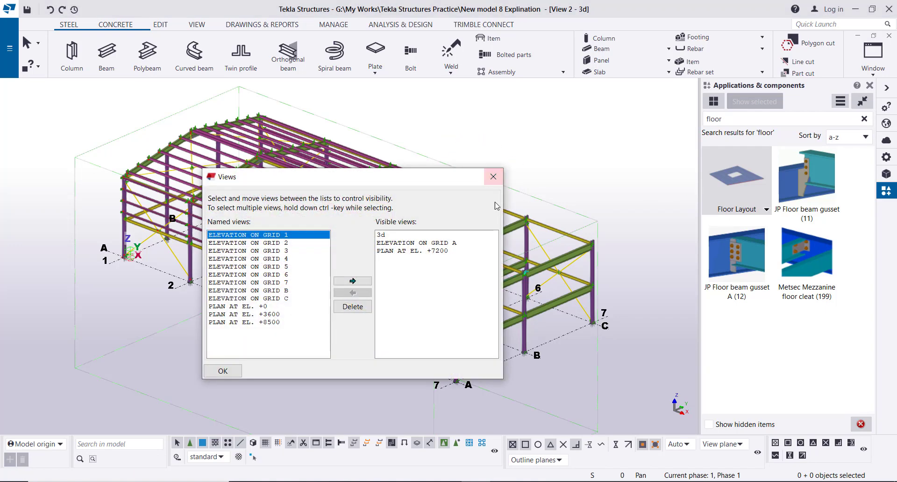
pyautogui.click(417, 253)
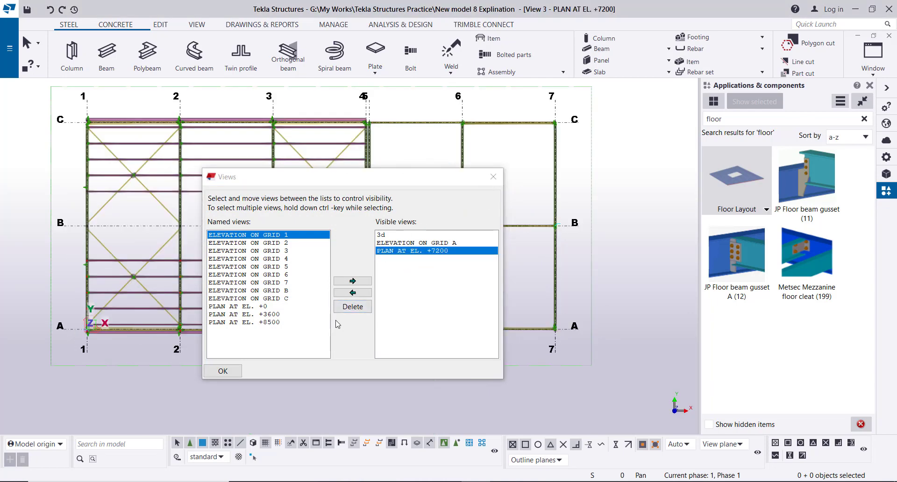
pyautogui.click(493, 176)
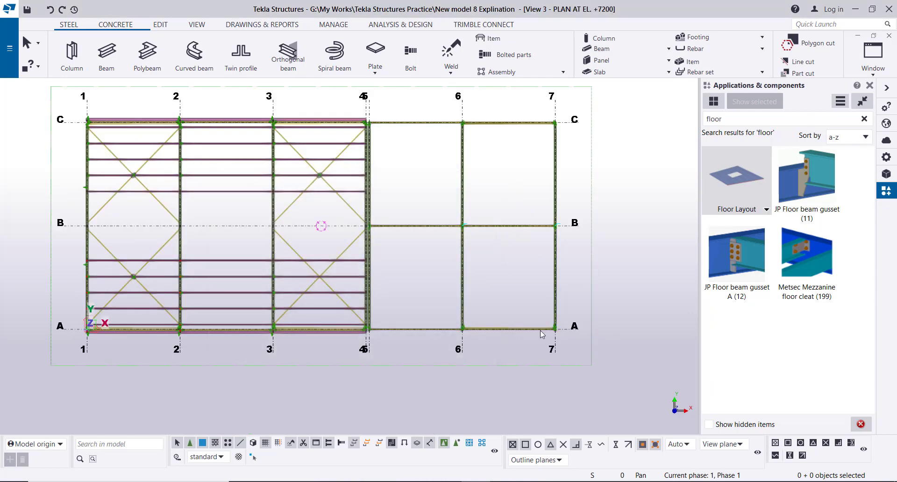
# Step: Create a Floor Layout slab over the bay between grids 6 and 7 and grids A and B, picking its four grid intersections
pyautogui.scroll(1, 526, 300)
pyautogui.click(745, 170)
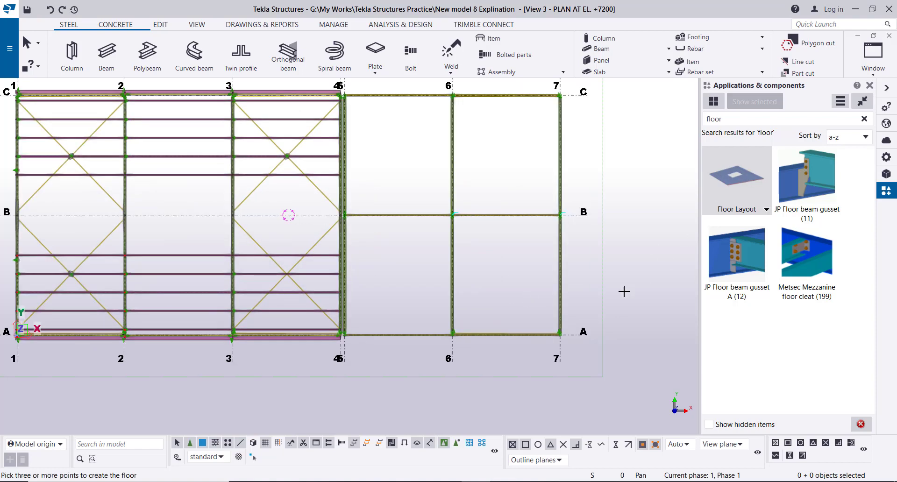
pyautogui.scroll(2, 562, 342)
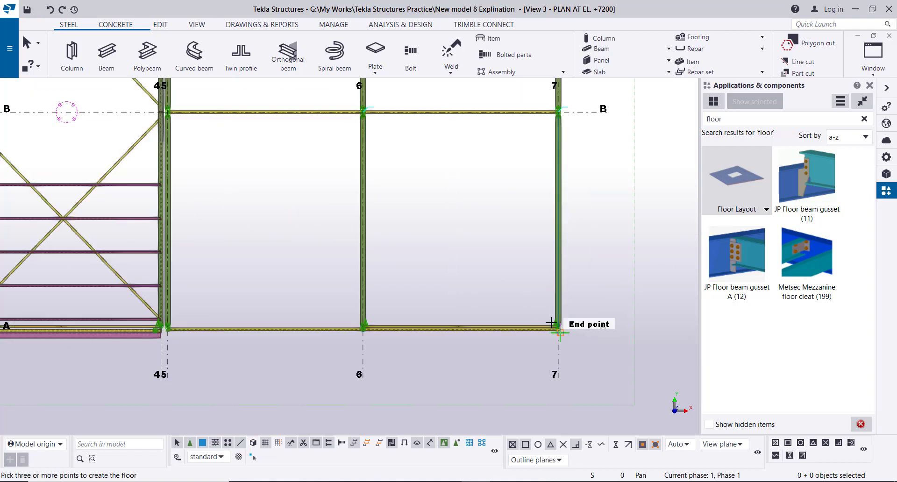
pyautogui.scroll(-1, 553, 322)
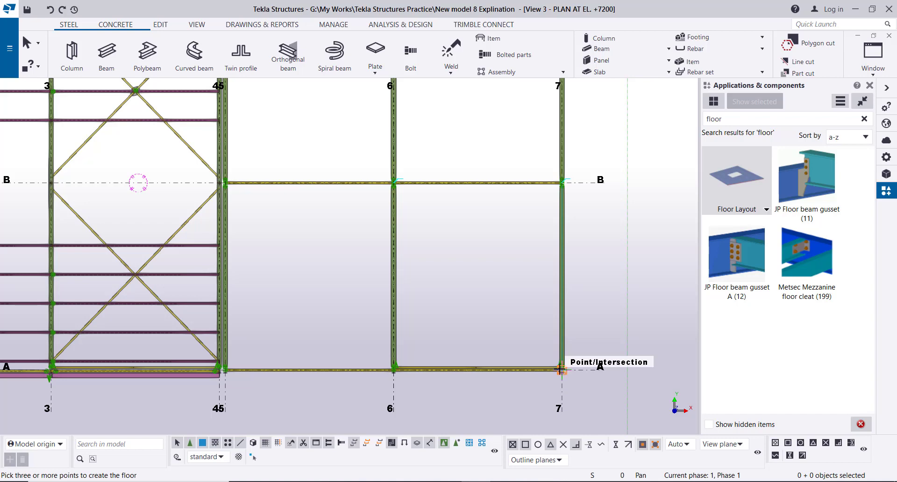
pyautogui.click(562, 369)
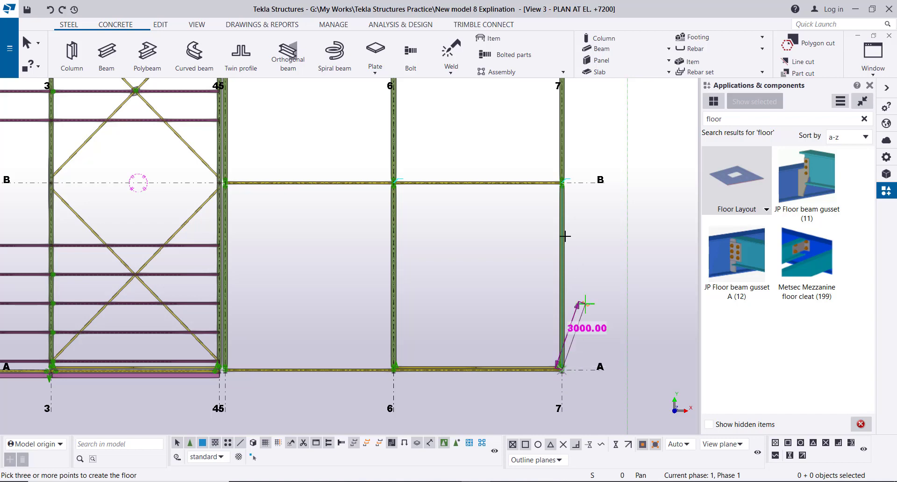
pyautogui.click(394, 369)
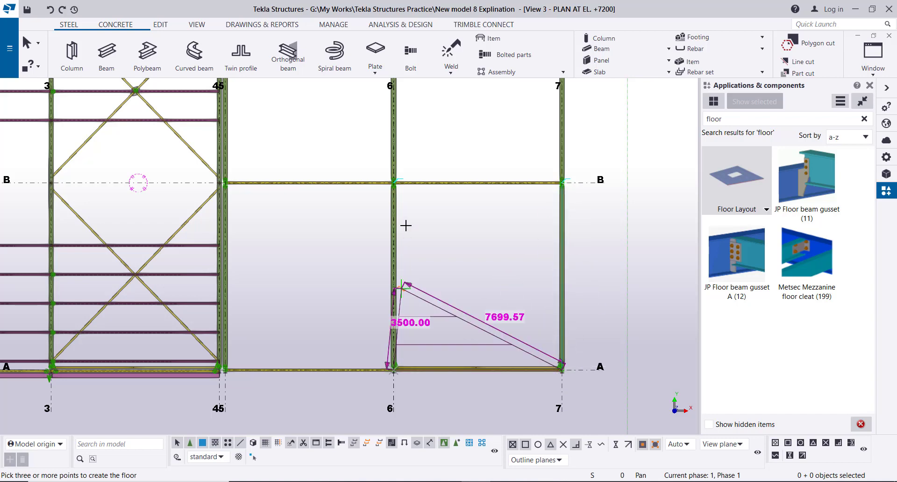
pyautogui.click(394, 182)
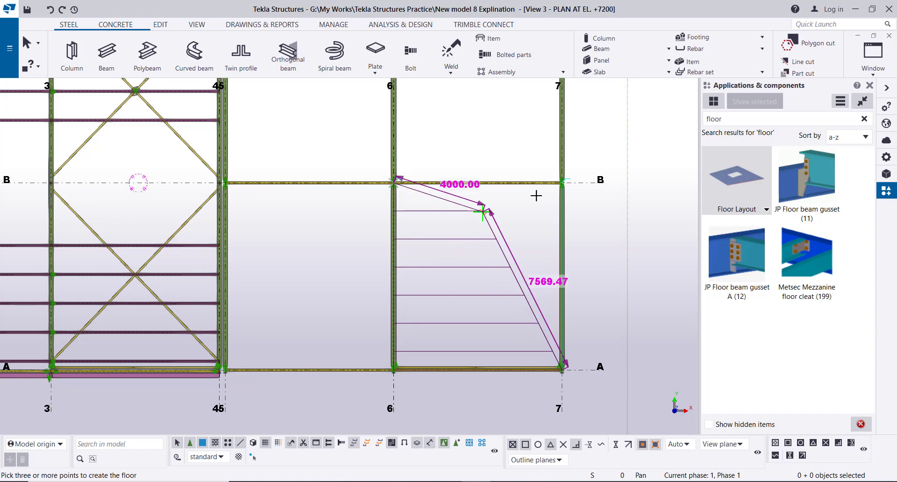
pyautogui.click(560, 180)
pyautogui.click(559, 369)
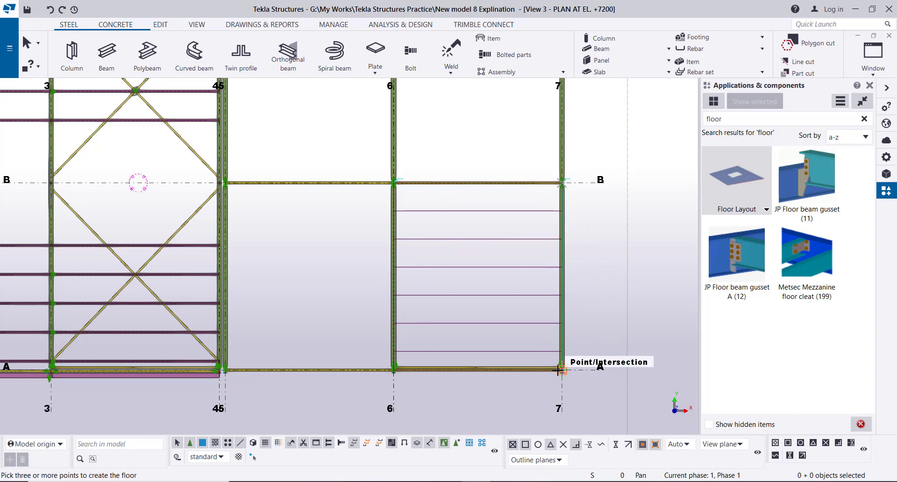
pyautogui.rightClick(640, 211)
pyautogui.click(653, 207)
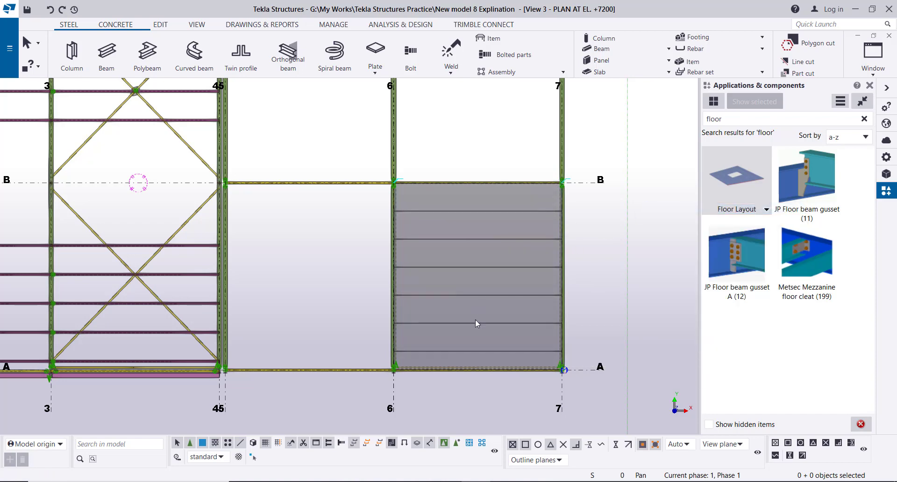
# Step: Open the new floor's properties and set its layer type to Cast in place, keeping the layer created as Beam parts
pyautogui.click(490, 237)
pyautogui.doubleClick(489, 237)
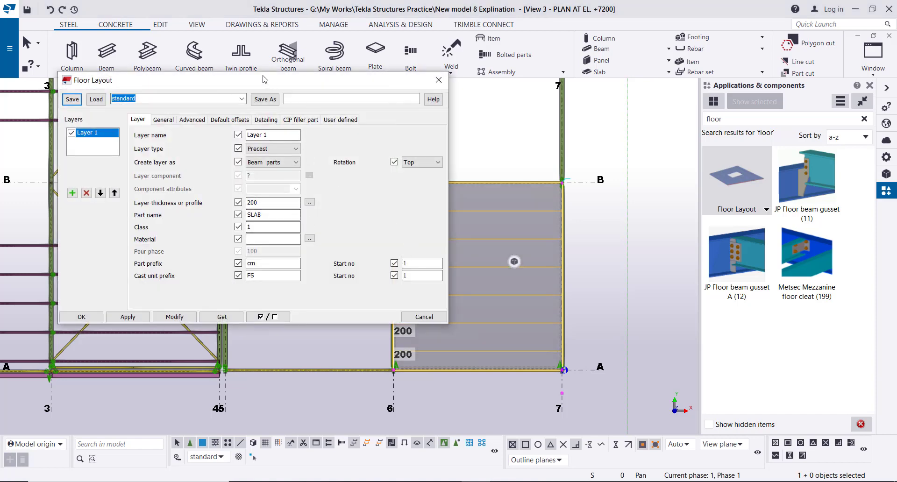
pyautogui.moveTo(267, 80); pyautogui.dragTo(175, 96)
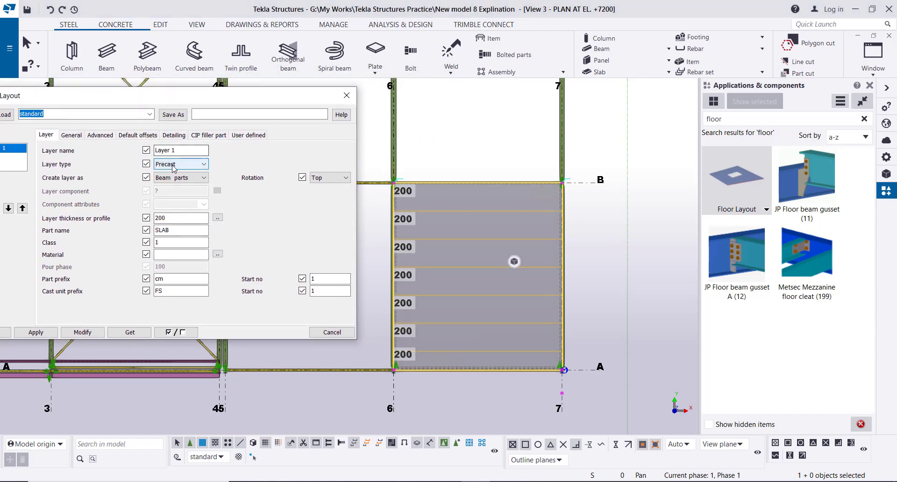
pyautogui.click(204, 165)
pyautogui.click(195, 181)
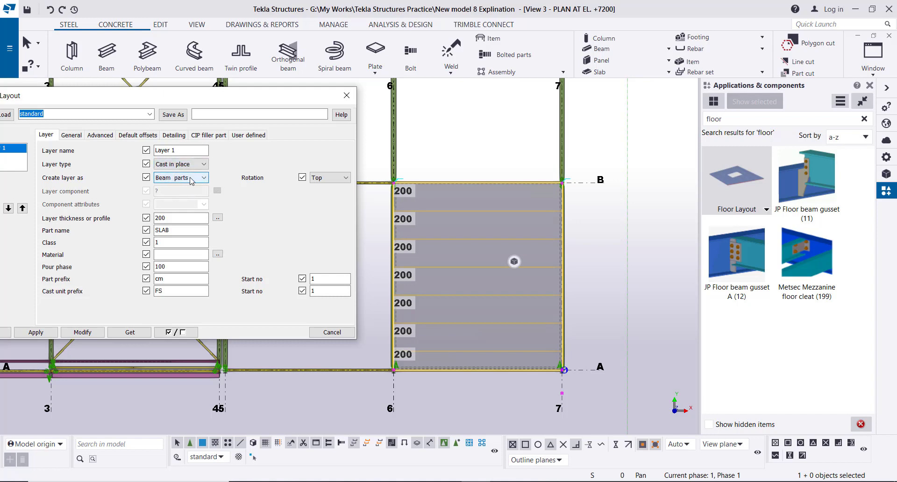
pyautogui.click(204, 178)
pyautogui.click(204, 180)
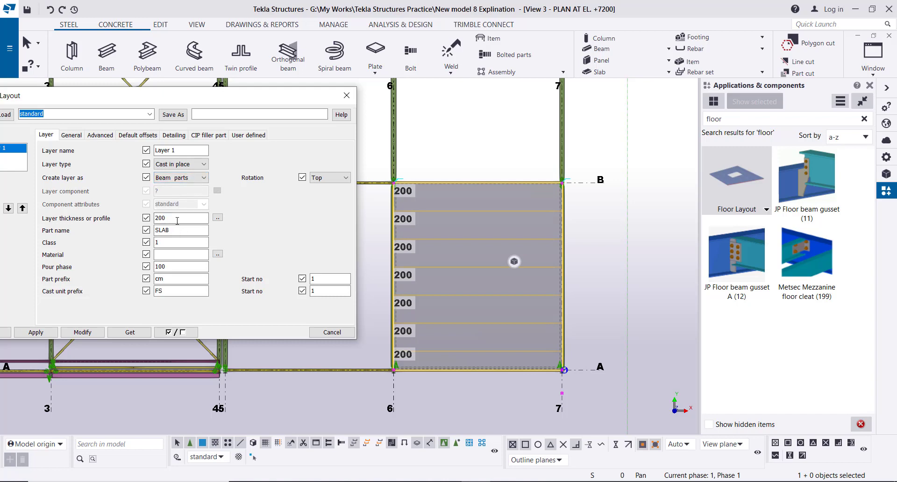
# Step: Set the floor layer's profile to W200X15 from the W200 group of the I profiles
pyautogui.click(217, 217)
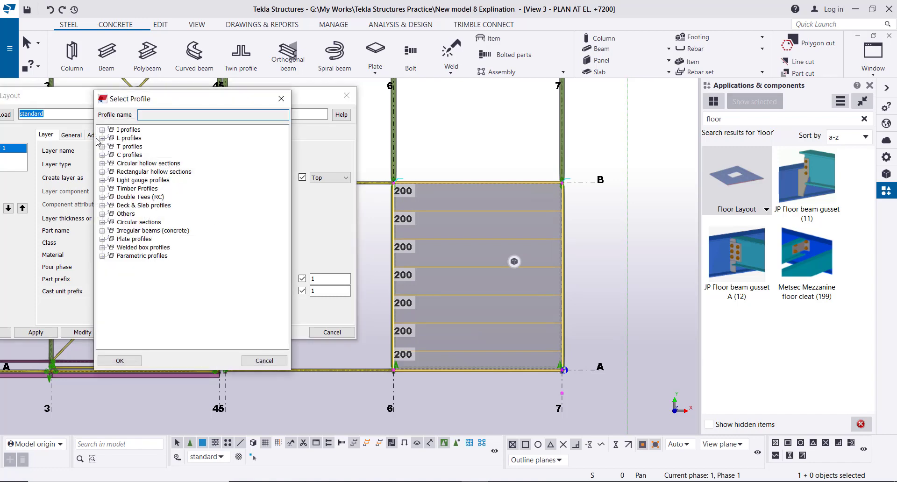
pyautogui.click(102, 130)
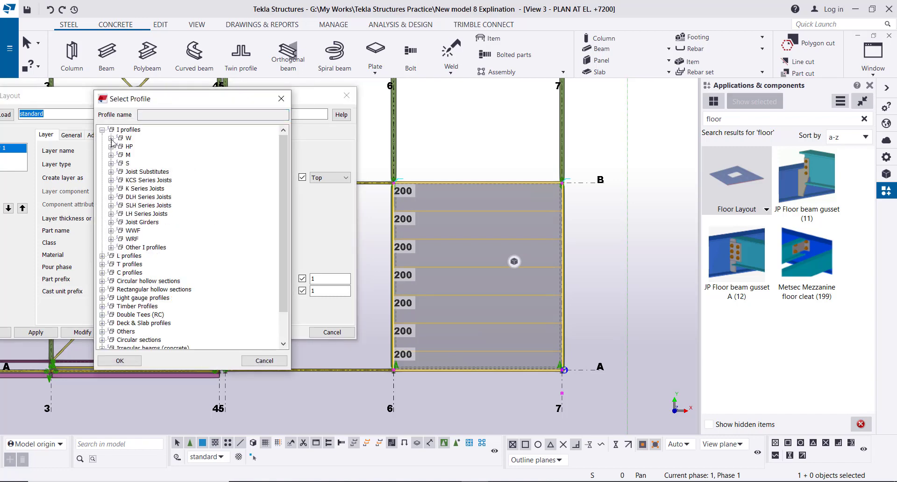
pyautogui.click(111, 139)
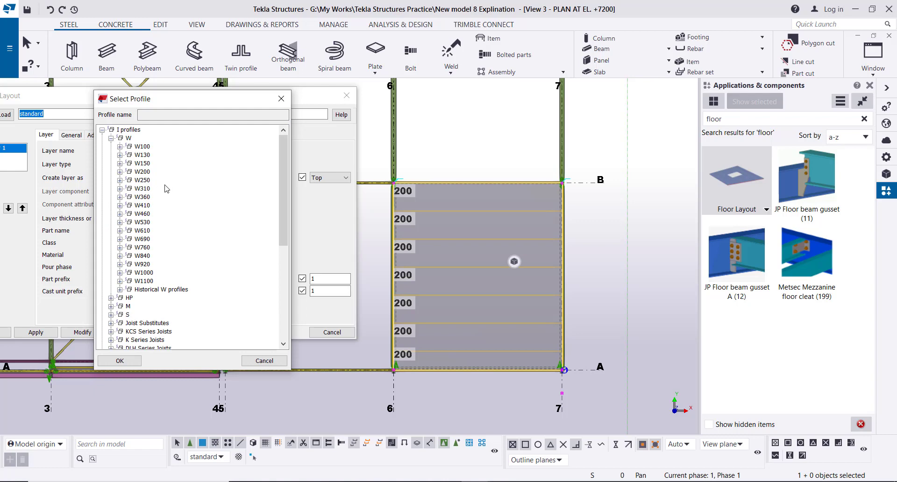
pyautogui.click(120, 172)
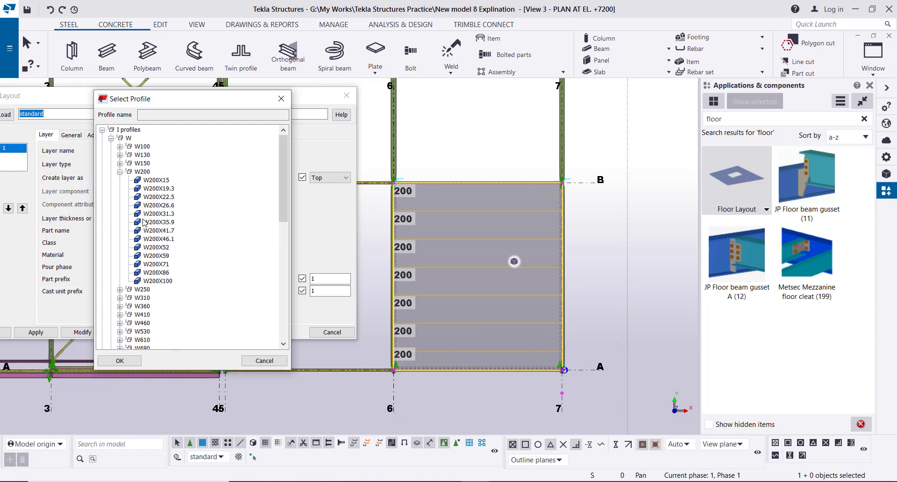
pyautogui.click(156, 180)
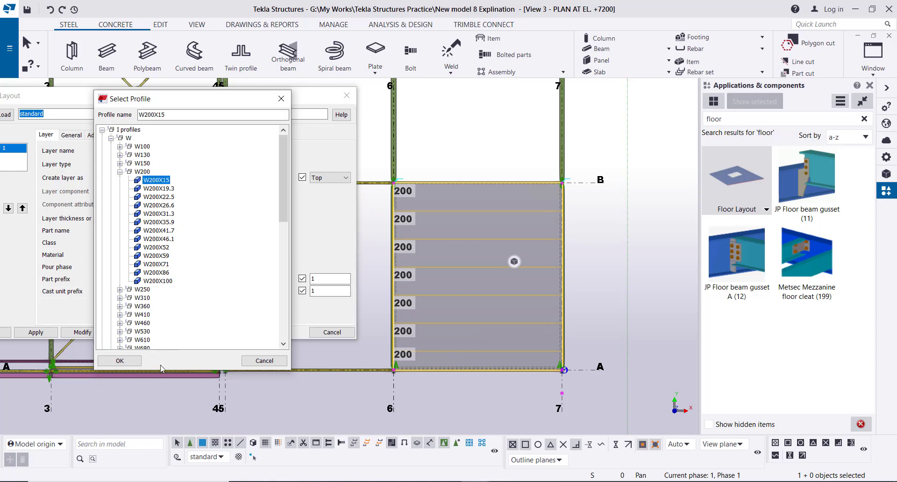
pyautogui.click(120, 360)
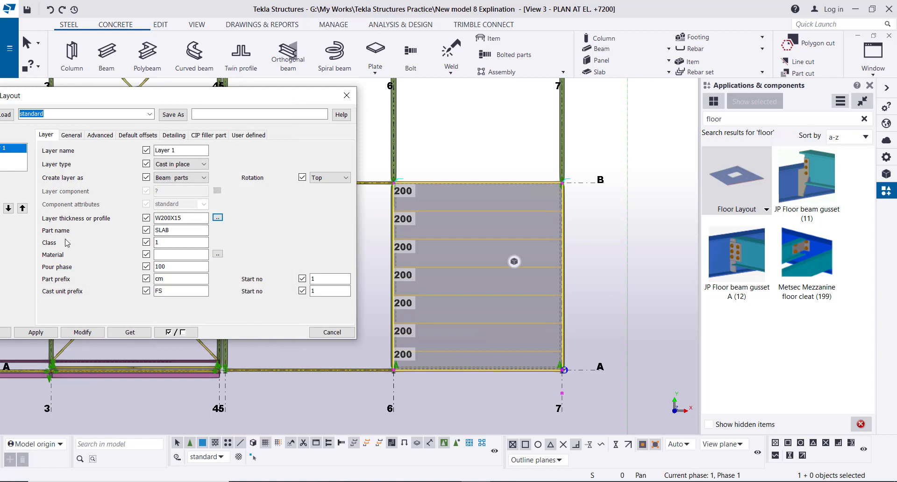
# Step: Name the layer's parts DECK SLAB, set their material to concrete C35, and update the floor layout with these settings
pyautogui.click(157, 230)
pyautogui.write('D')
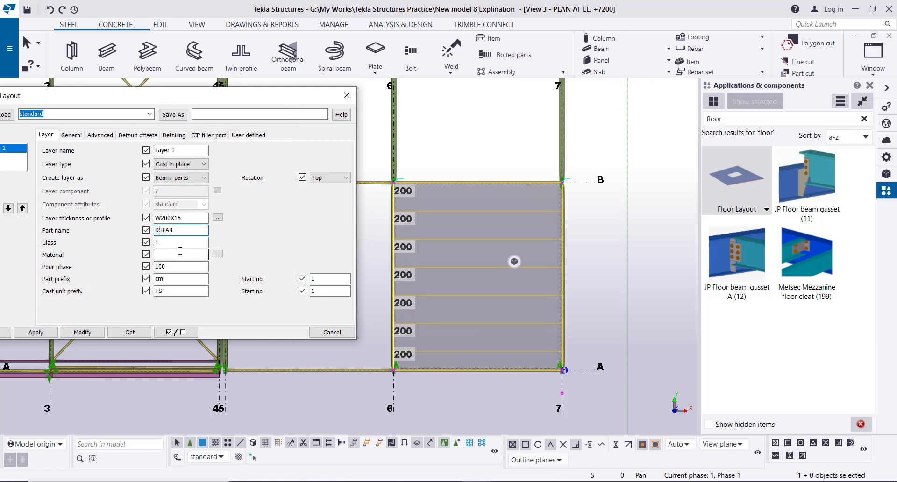
pyautogui.write('ECK')
pyautogui.click(217, 255)
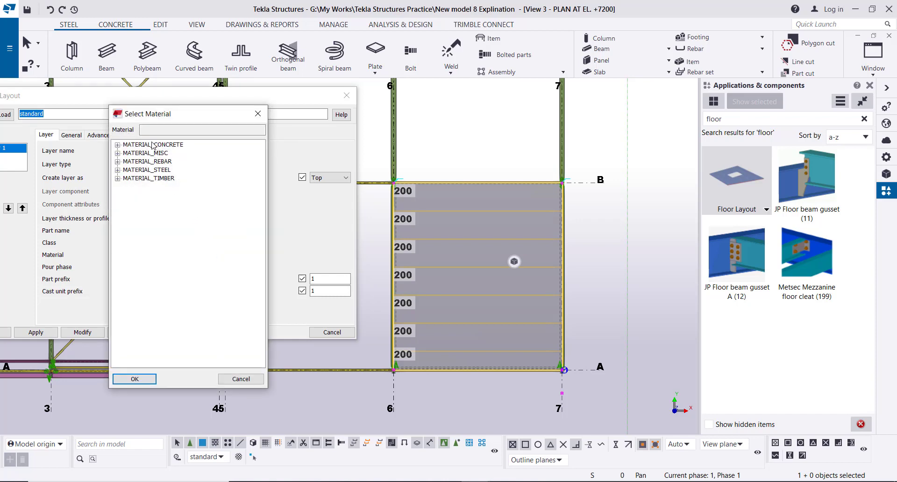
pyautogui.click(117, 145)
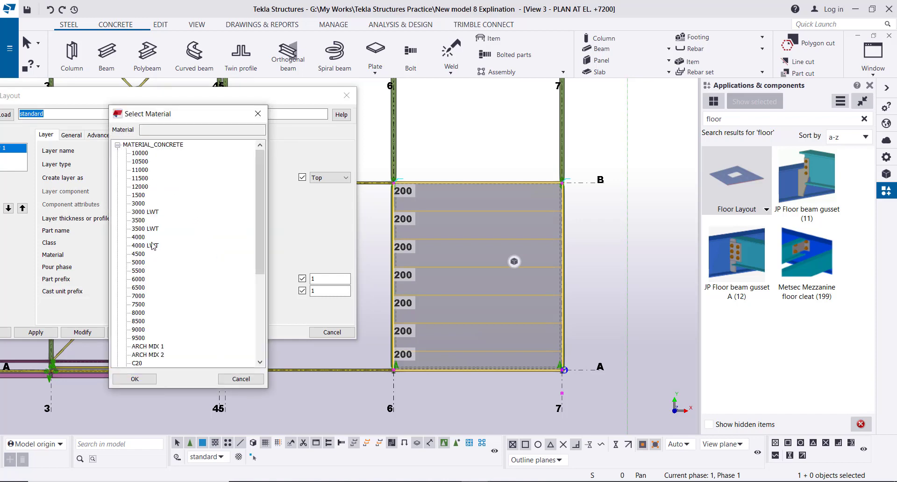
pyautogui.scroll(-6, 154, 247)
pyautogui.click(137, 237)
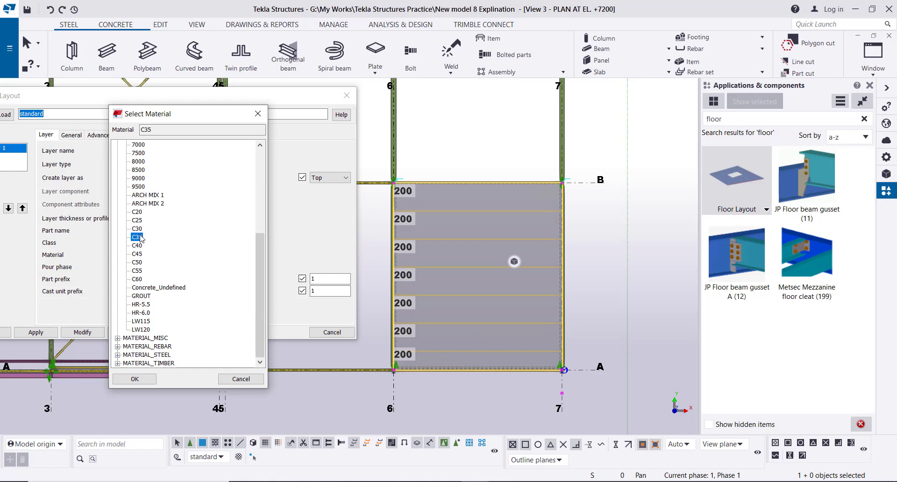
pyautogui.click(133, 379)
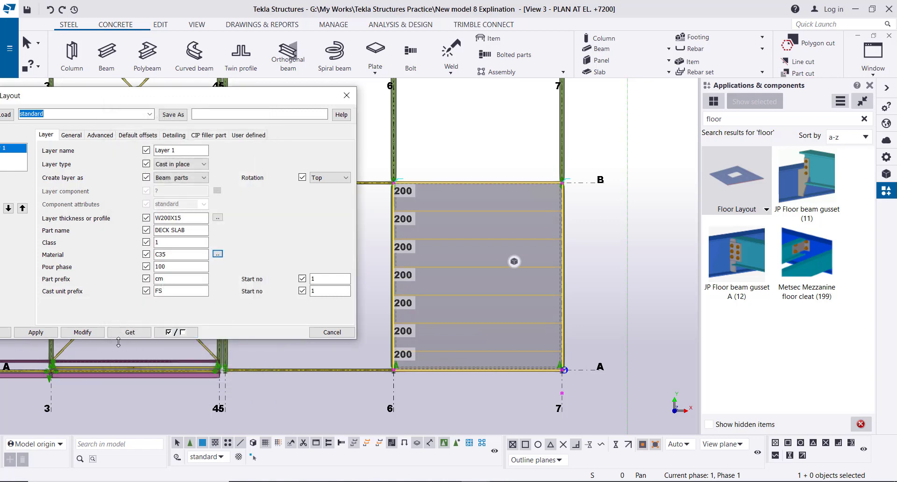
pyautogui.click(84, 333)
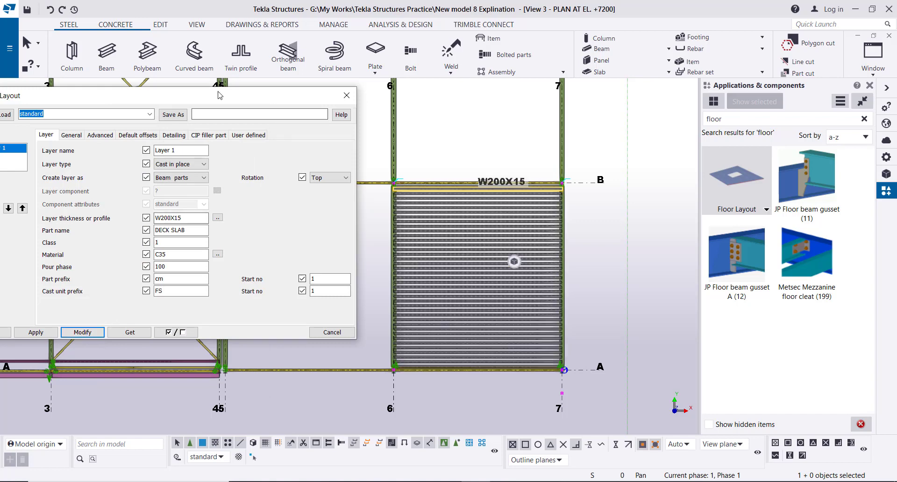
# Step: Set the floor layout's number of parts to 7, apply the modification and close its properties
pyautogui.moveTo(220, 95); pyautogui.dragTo(248, 48)
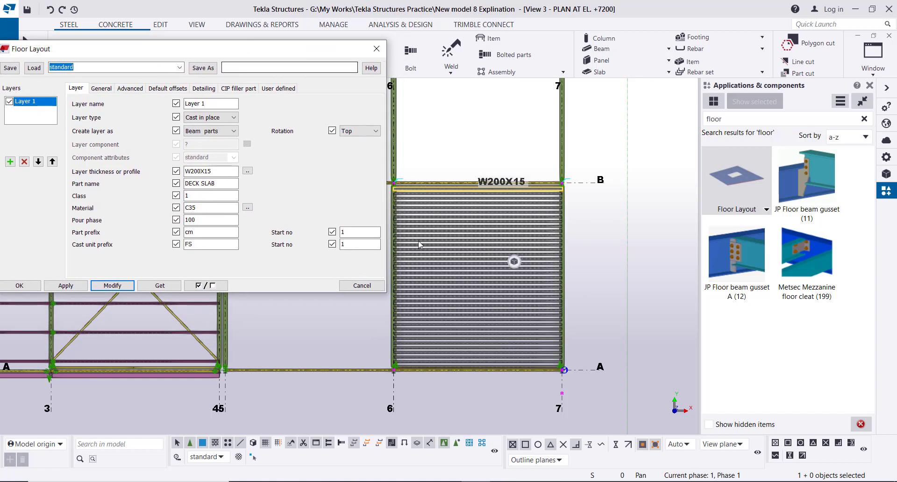
pyautogui.moveTo(488, 299); pyautogui.dragTo(539, 287, button='middle')
pyautogui.scroll(6, 572, 296)
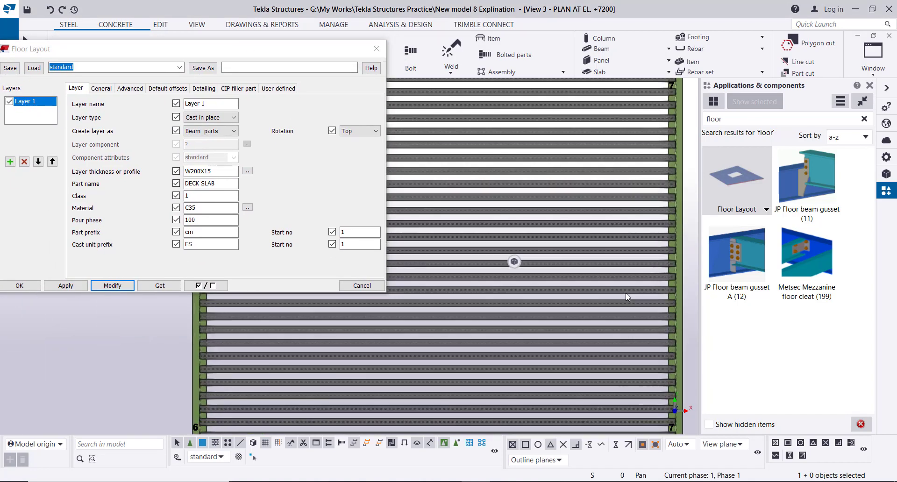
pyautogui.scroll(2, 631, 265)
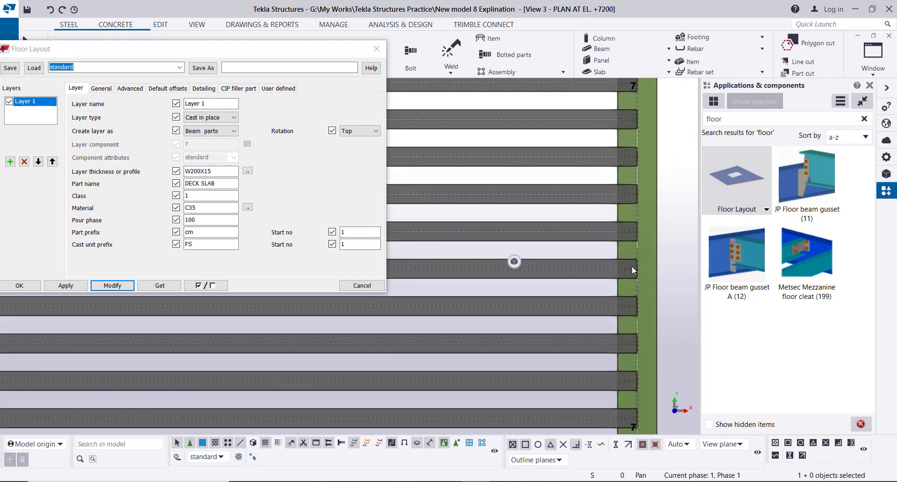
pyautogui.scroll(-5, 631, 262)
pyautogui.scroll(-3, 596, 288)
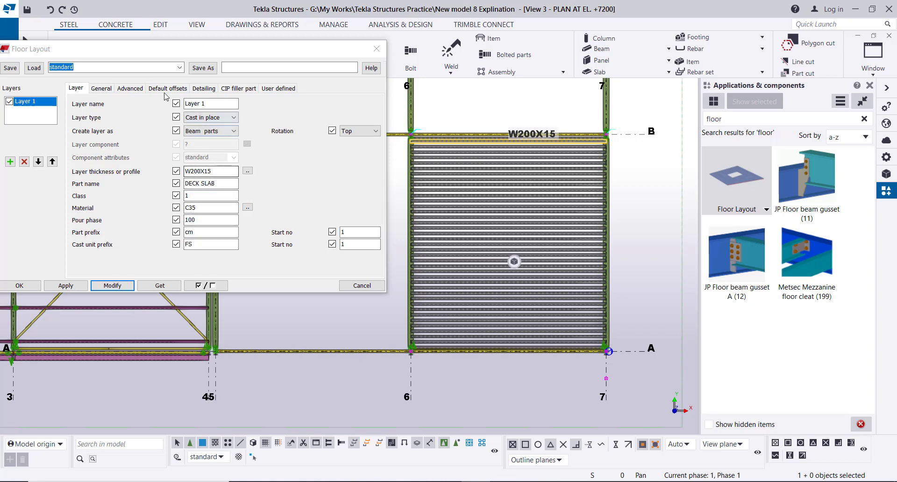
pyautogui.click(101, 89)
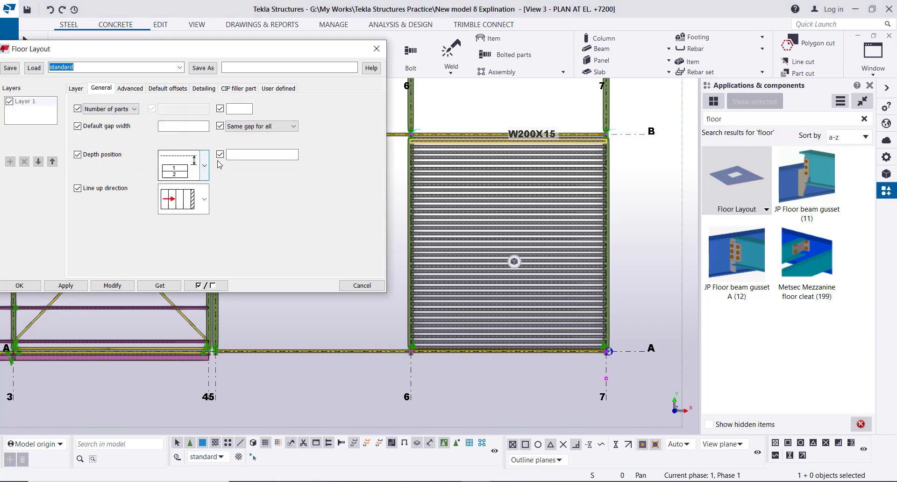
pyautogui.click(240, 107)
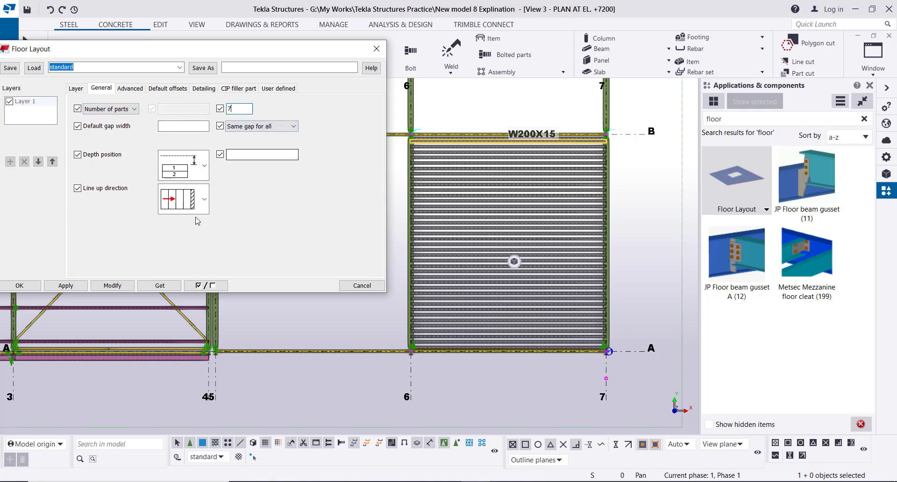
pyautogui.click(111, 286)
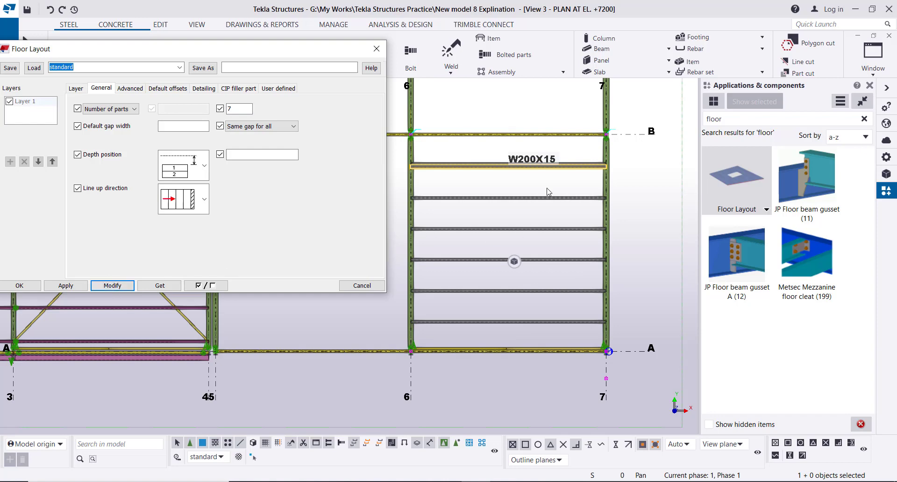
pyautogui.scroll(-3, 593, 255)
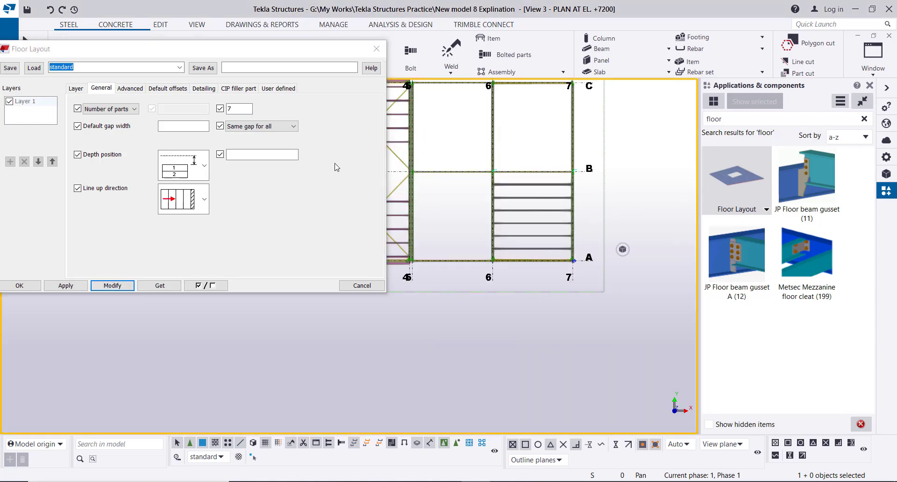
pyautogui.click(26, 286)
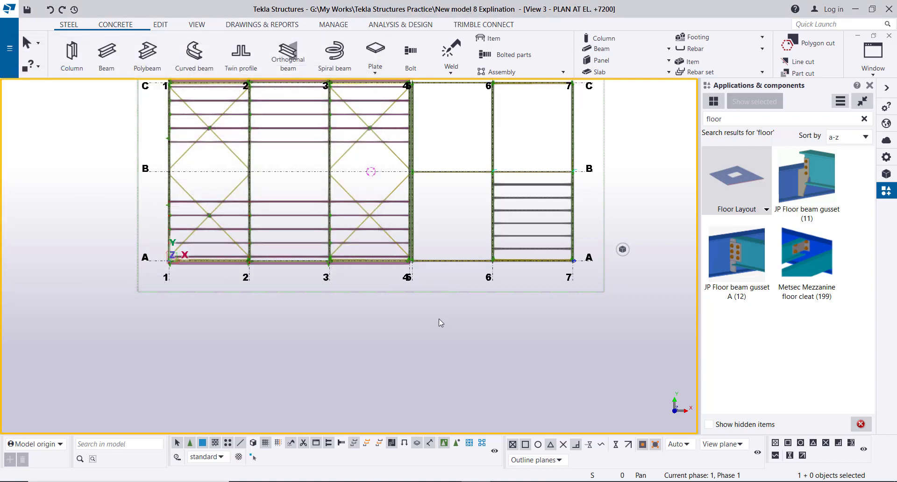
# Step: Bring up the ELEVATION ON GRID A view and examine the floor beams' level at +7200 near grid 7
pyautogui.hotkey('ctrl', 'i')
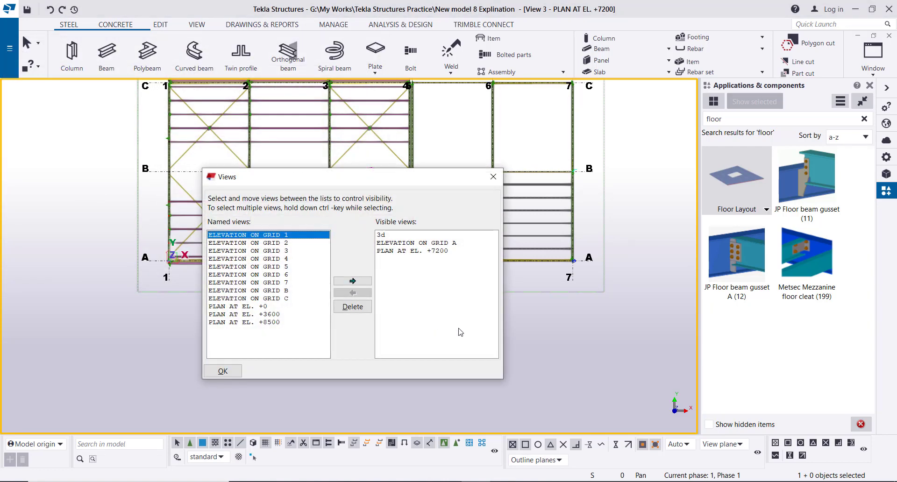
pyautogui.click(418, 244)
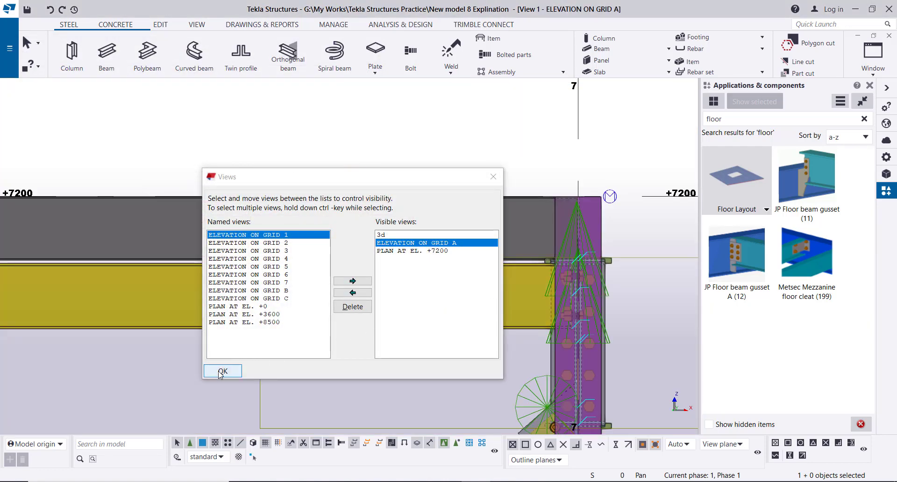
pyautogui.click(222, 371)
pyautogui.scroll(-3, 565, 212)
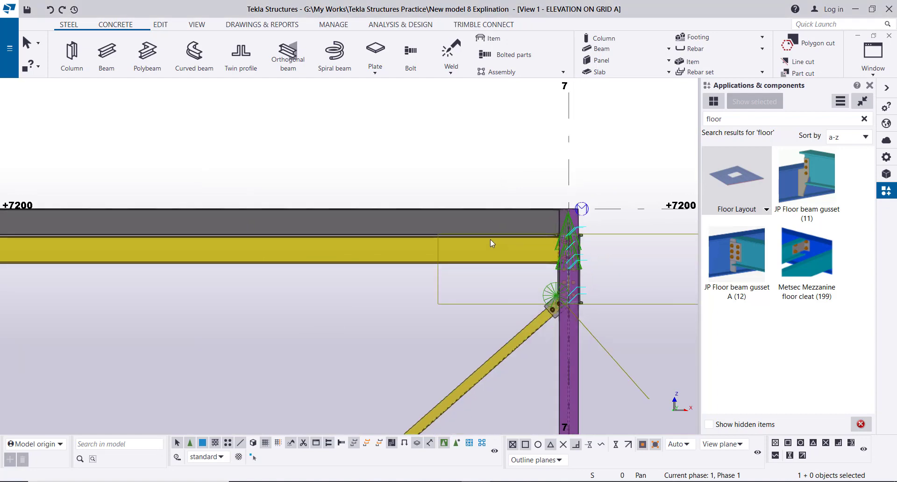
pyautogui.scroll(-3, 489, 239)
pyautogui.scroll(6, 443, 258)
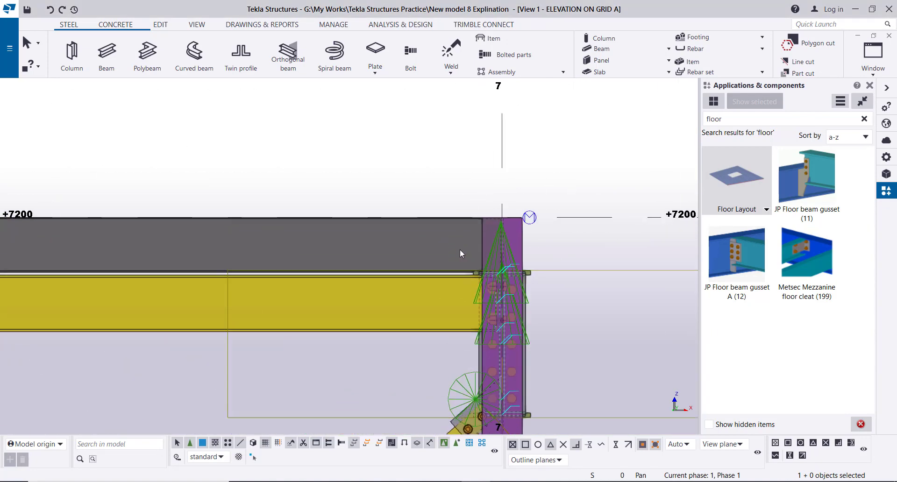
# Step: Close Applications & components and bring up the 3d view at the floor beams between grids 6 and 7
pyautogui.click(870, 85)
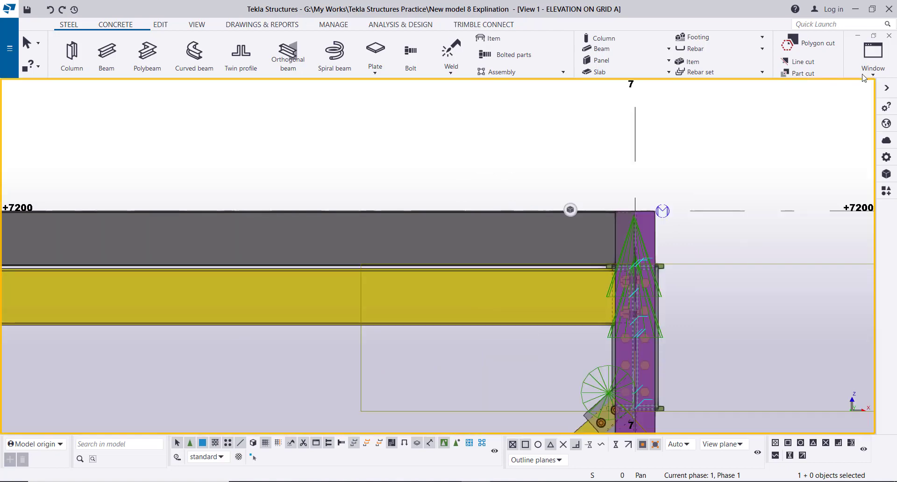
pyautogui.click(864, 76)
pyautogui.click(829, 152)
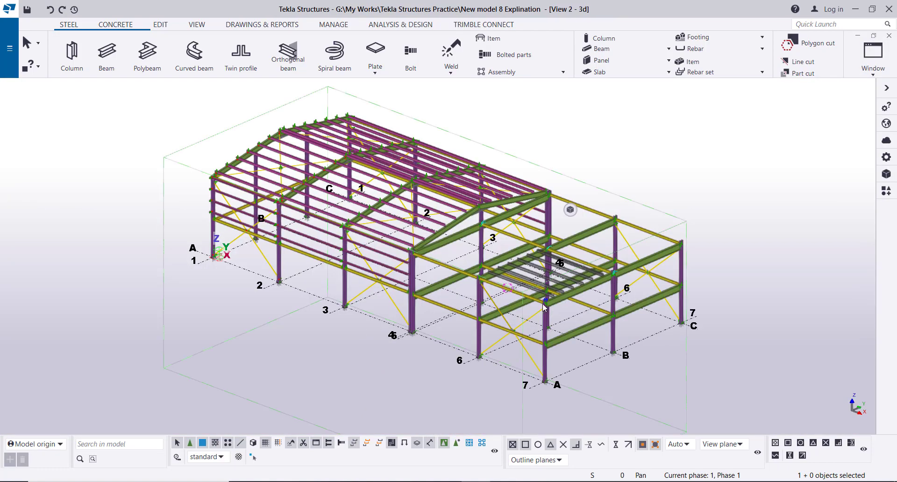
pyautogui.scroll(8, 544, 306)
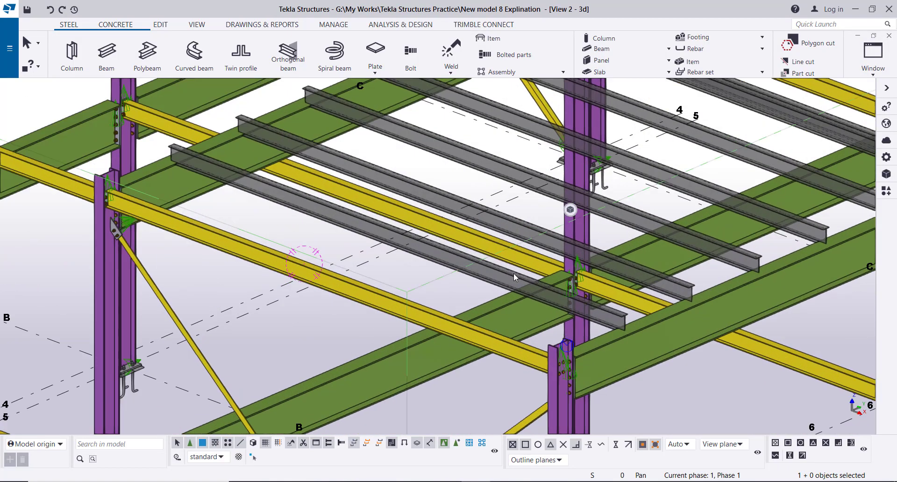
# Step: Set the floor layout's depth position to below the reference plane with an offset of 200, and apply the modification
pyautogui.click(511, 273)
pyautogui.doubleClick(513, 273)
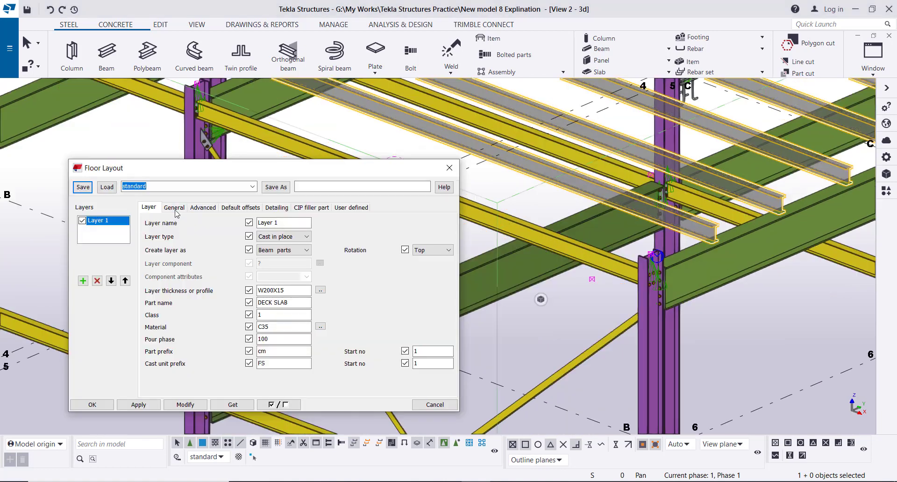
pyautogui.click(174, 207)
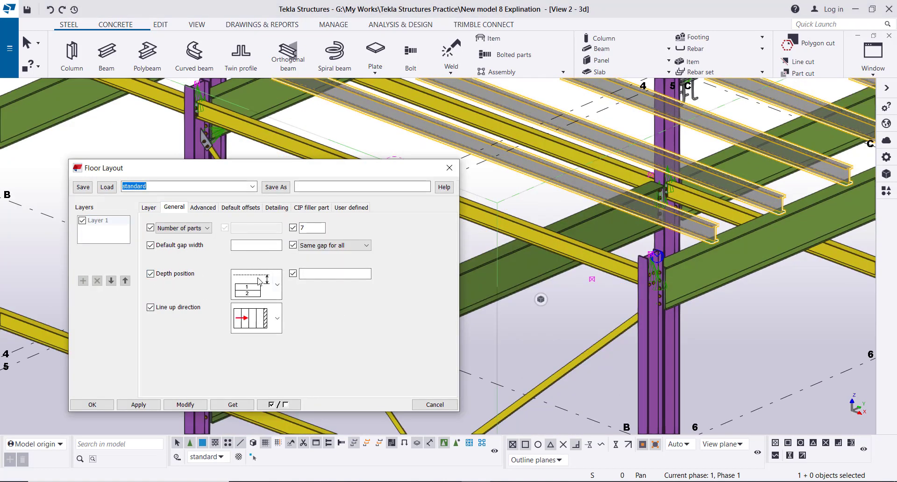
pyautogui.click(277, 285)
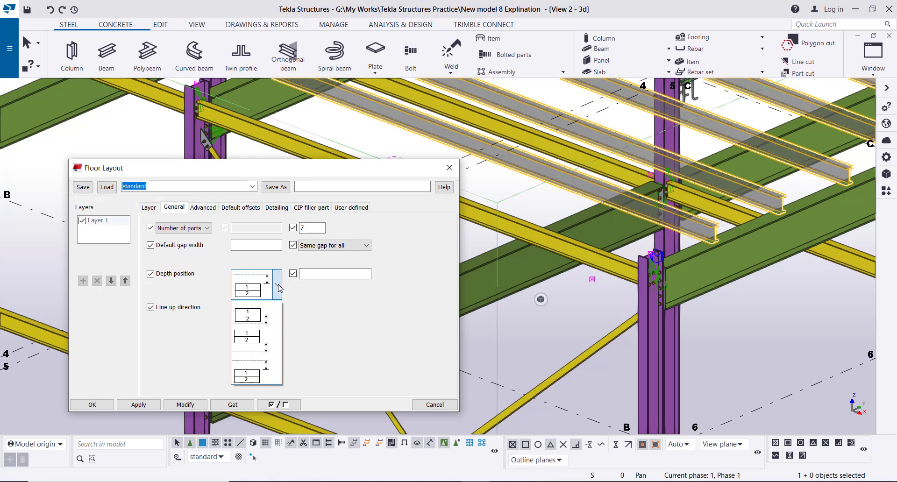
pyautogui.click(261, 372)
pyautogui.click(316, 274)
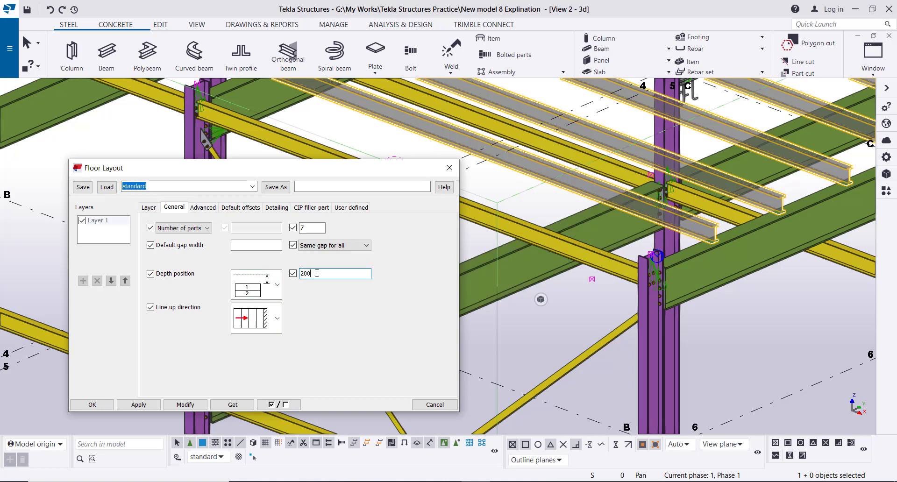
pyautogui.click(176, 408)
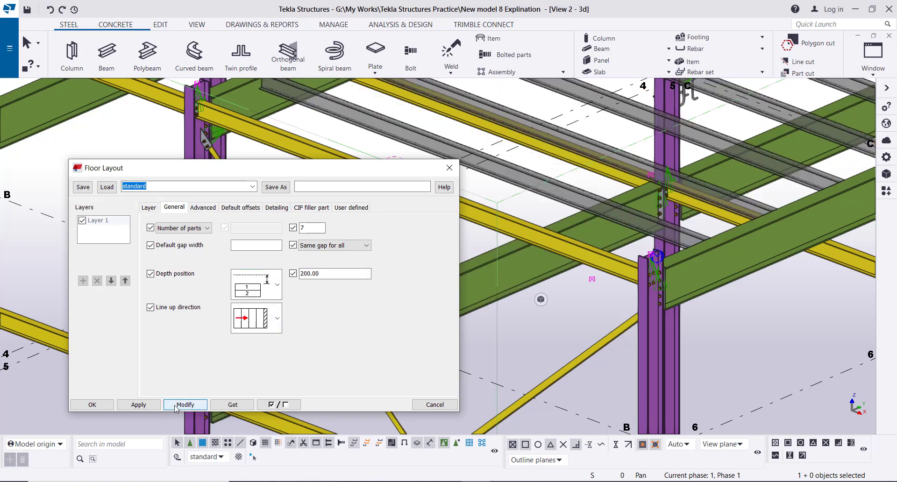
pyautogui.moveTo(410, 87); pyautogui.dragTo(519, 147, button='middle')
pyautogui.scroll(8, 519, 147)
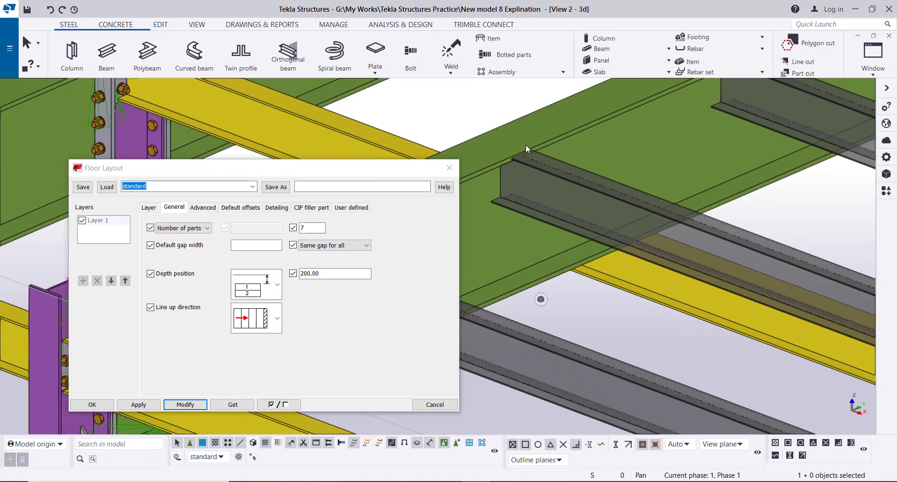
pyautogui.scroll(-6, 550, 148)
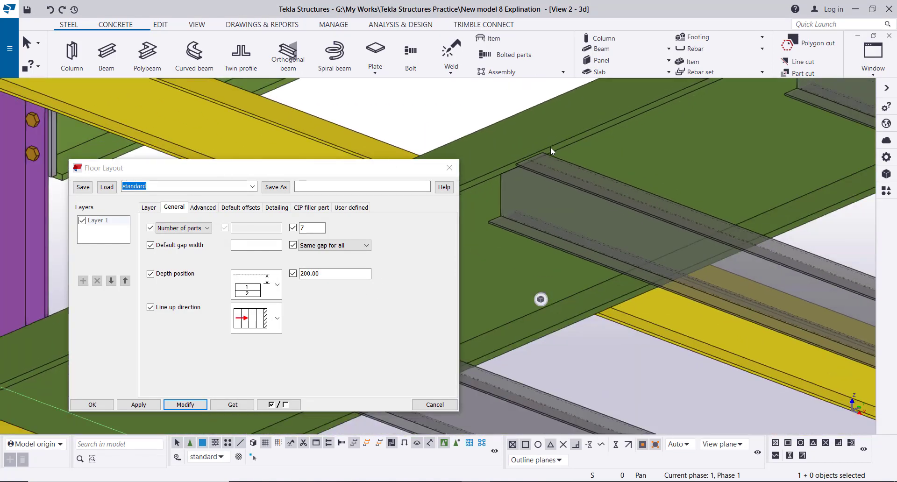
# Step: Examine the ends of the lowered floor beams at the supporting beam, then accept and close the floor layout's properties
pyautogui.scroll(-6, 551, 147)
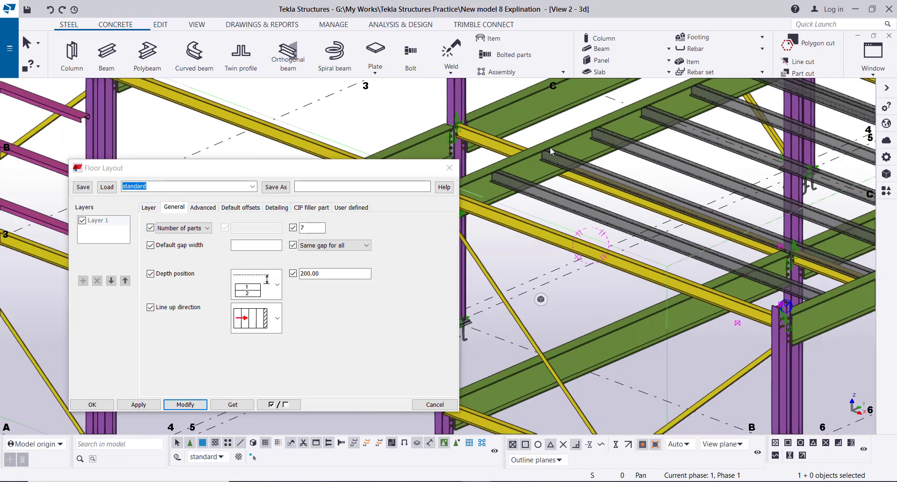
pyautogui.scroll(4, 532, 154)
pyautogui.scroll(5, 529, 157)
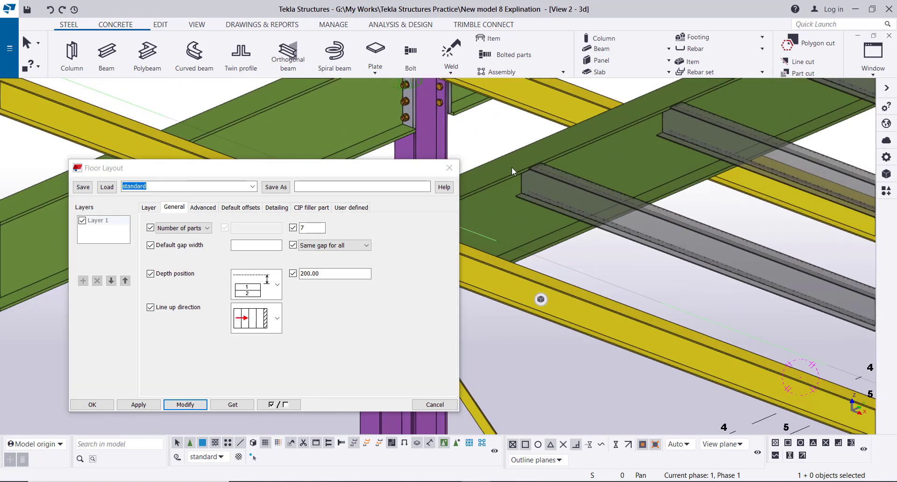
pyautogui.scroll(-3, 529, 161)
pyautogui.scroll(-5, 530, 161)
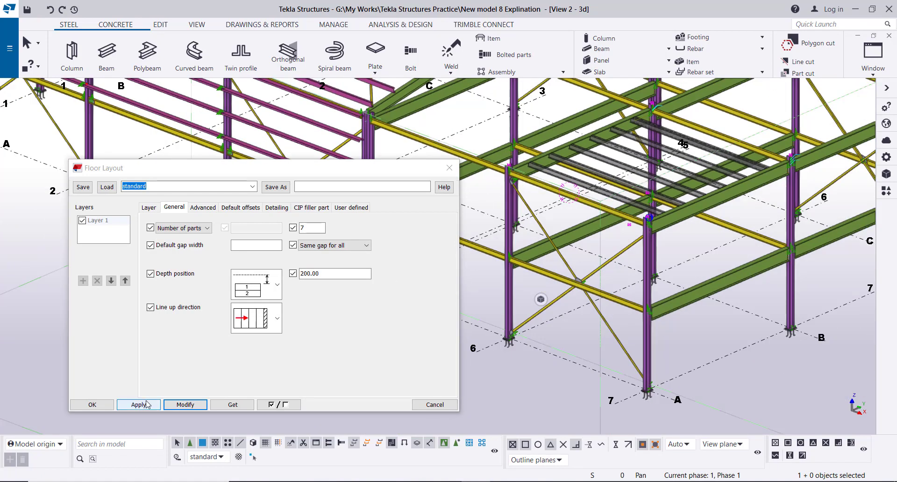
pyautogui.click(92, 405)
# Step: Copy the floor layout between grids 6 and 7 from grid A to grid B, 8000 away, and end the copy command
pyautogui.scroll(-4, 399, 252)
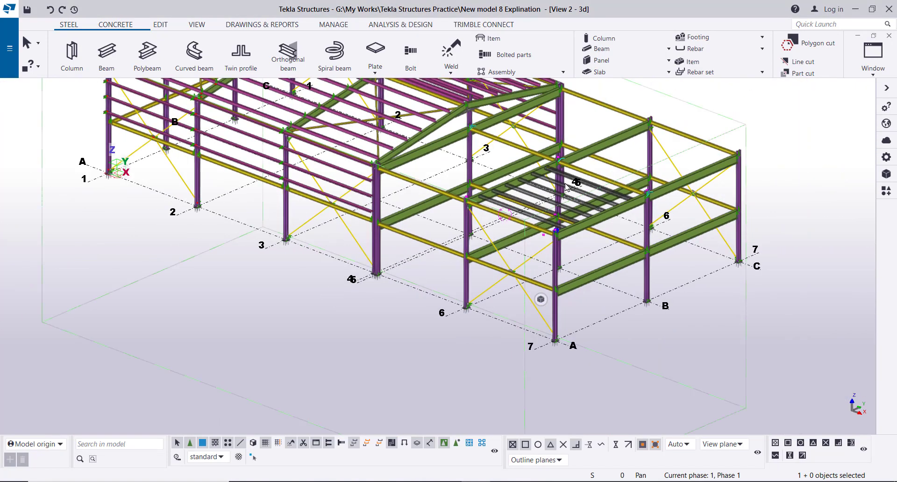
pyautogui.scroll(3, 582, 208)
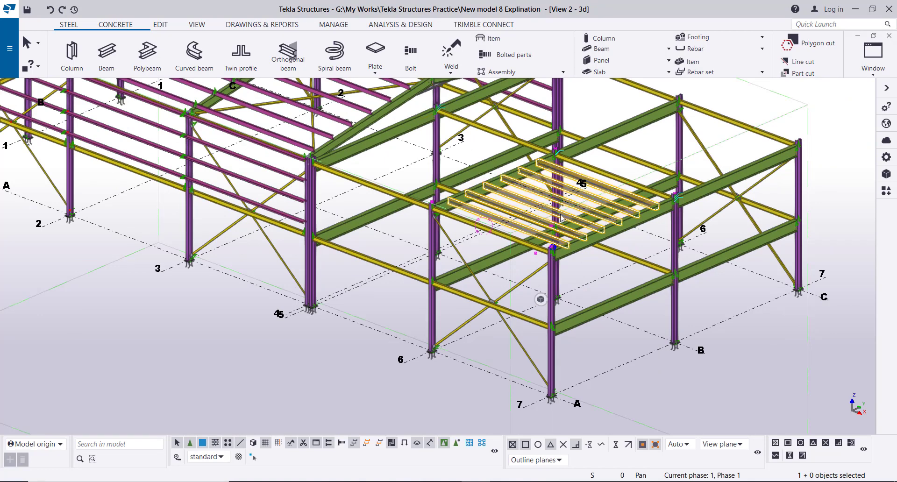
pyautogui.rightClick(109, 294)
pyautogui.click(128, 70)
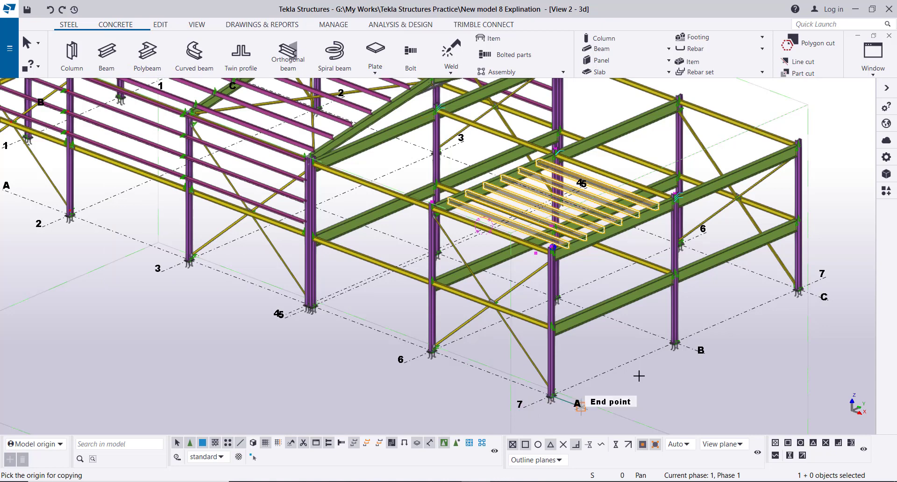
pyautogui.click(581, 406)
pyautogui.click(705, 354)
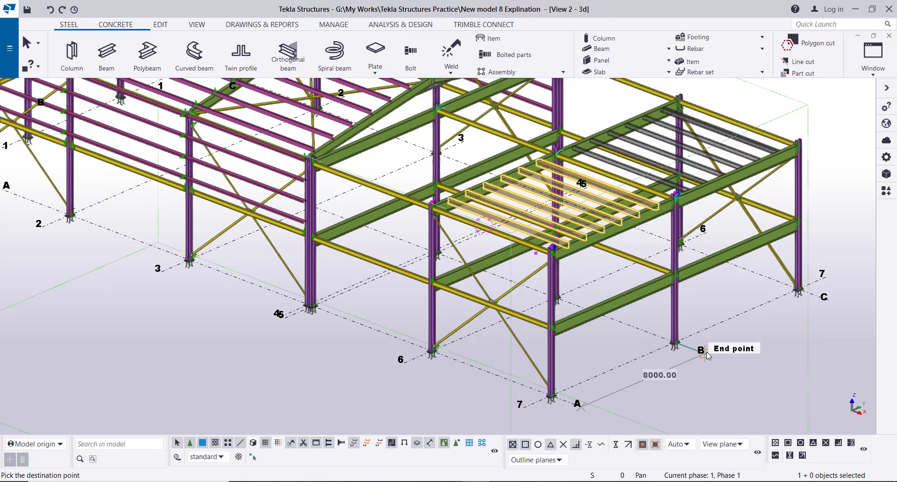
pyautogui.rightClick(145, 353)
pyautogui.click(218, 179)
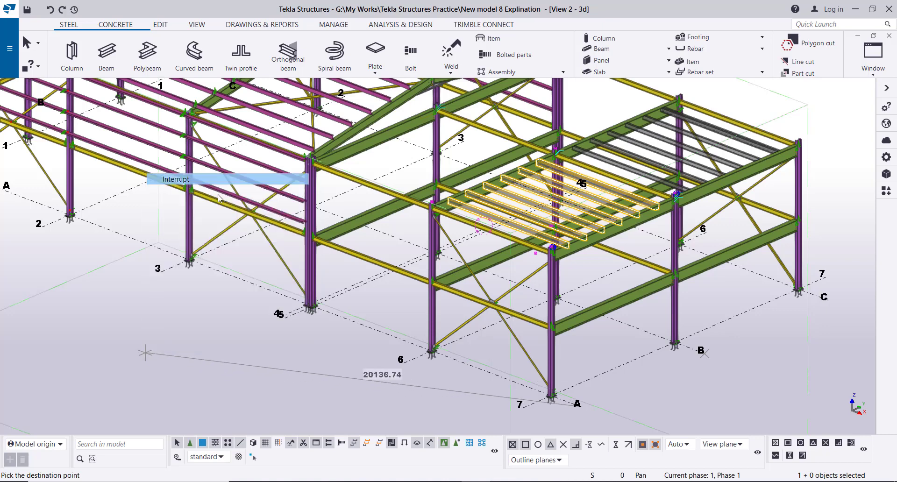
# Step: Add the copied floor layout to the selection, copy both from grid 7 to grid 6, 7200 away, and end the command
pyautogui.keyDown('ctrl'); pyautogui.click(653, 150); pyautogui.keyUp('ctrl')
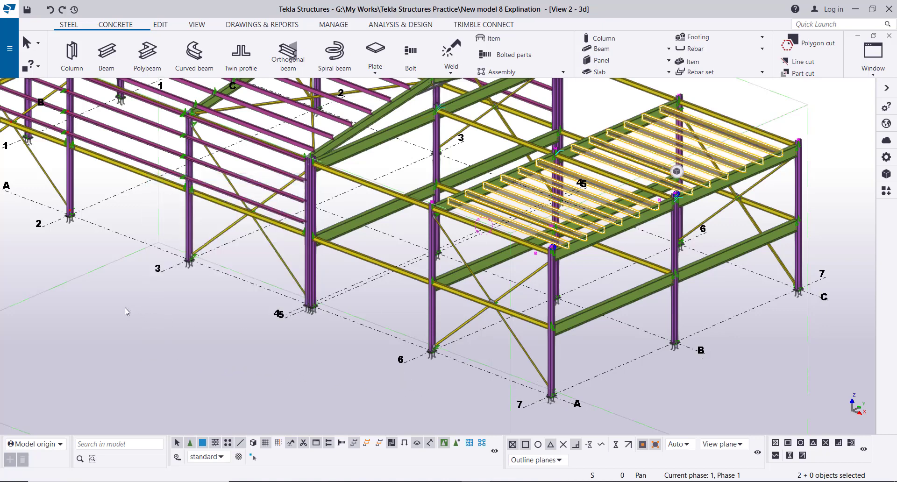
pyautogui.rightClick(108, 307)
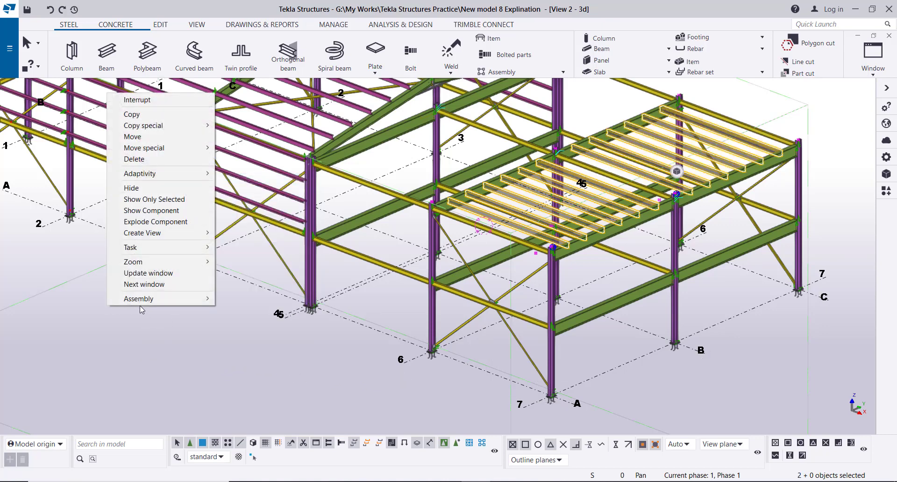
pyautogui.click(178, 116)
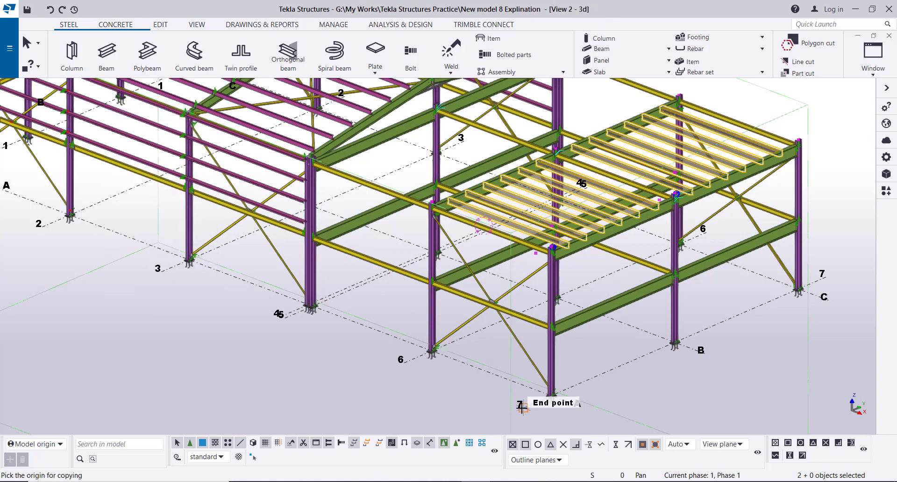
pyautogui.click(483, 373)
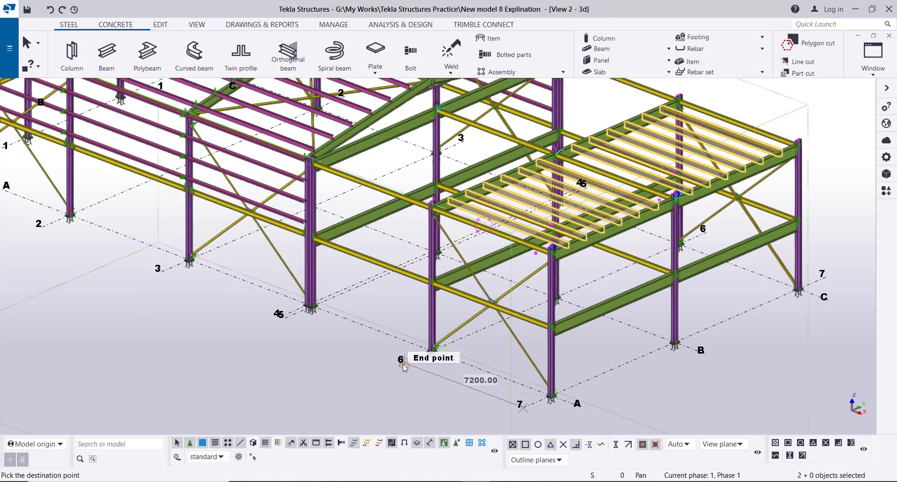
pyautogui.rightClick(134, 328)
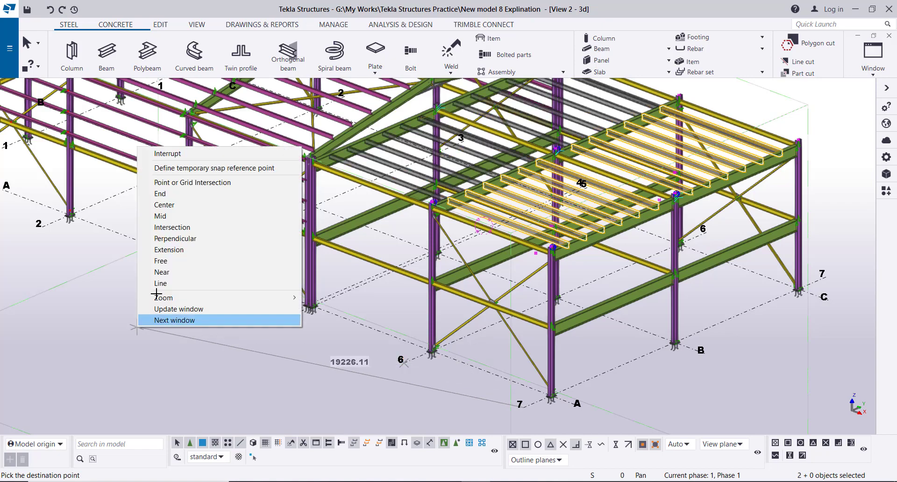
pyautogui.click(195, 153)
pyautogui.click(104, 314)
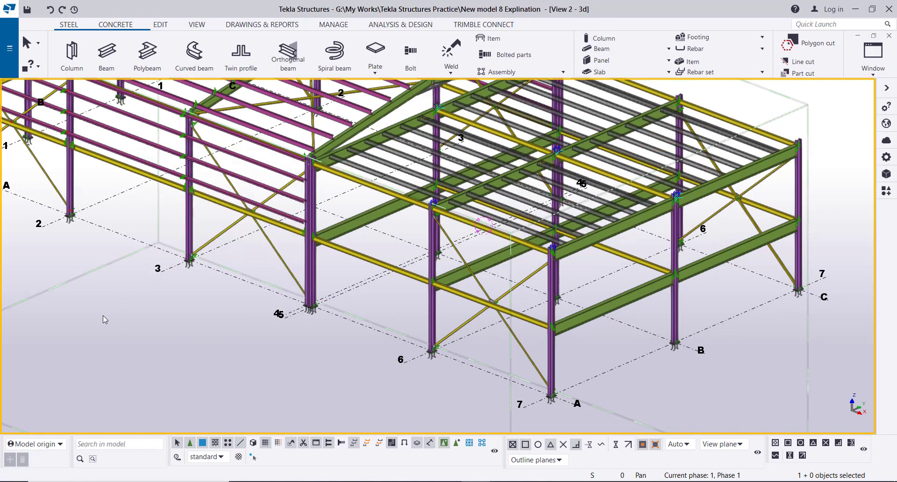
# Step: Select all four floor layouts on the +7200 floor between grids 5 and 7
pyautogui.keyDown('ctrl'); pyautogui.moveTo(104, 314); pyautogui.dragTo(324, 320, button='middle'); pyautogui.keyUp('ctrl')
pyautogui.scroll(-3, 325, 320)
pyautogui.keyDown('ctrl'); pyautogui.moveTo(388, 311); pyautogui.dragTo(567, 240, button='middle'); pyautogui.keyUp('ctrl')
pyautogui.scroll(2, 568, 239)
pyautogui.scroll(3, 607, 276)
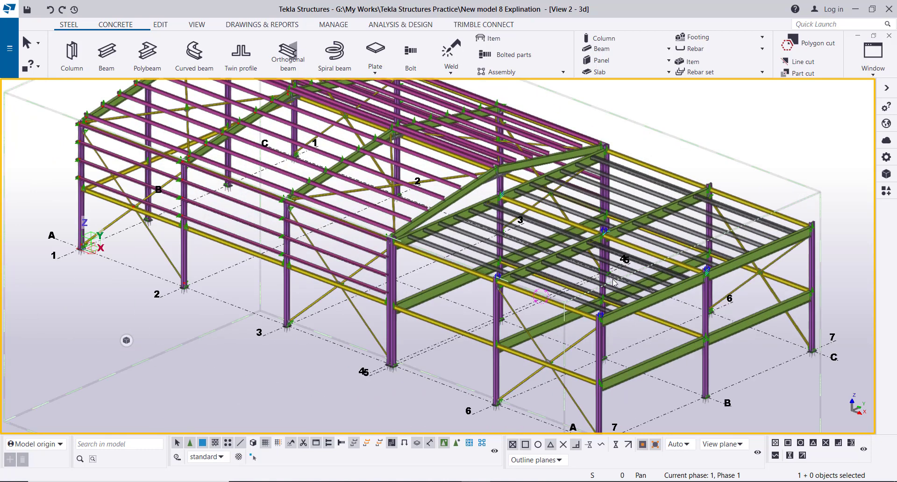
pyautogui.click(585, 302)
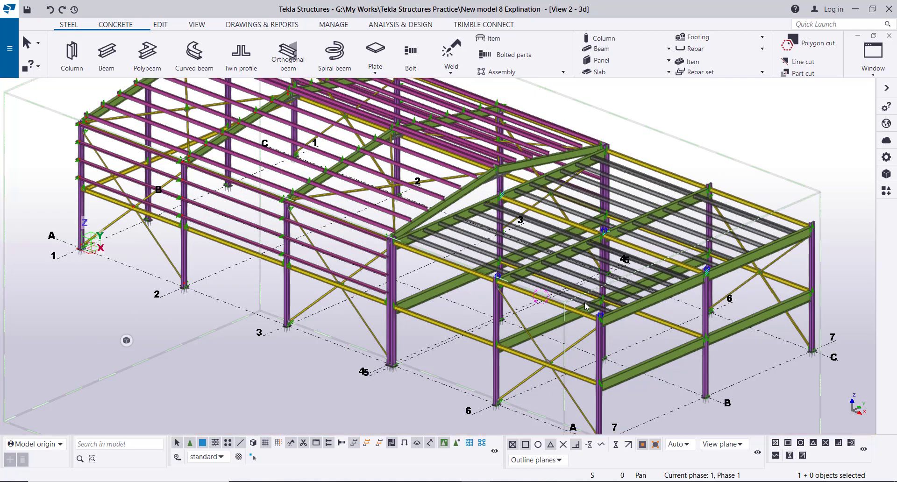
pyautogui.keyDown('ctrl'); pyautogui.click(708, 249); pyautogui.keyUp('ctrl')
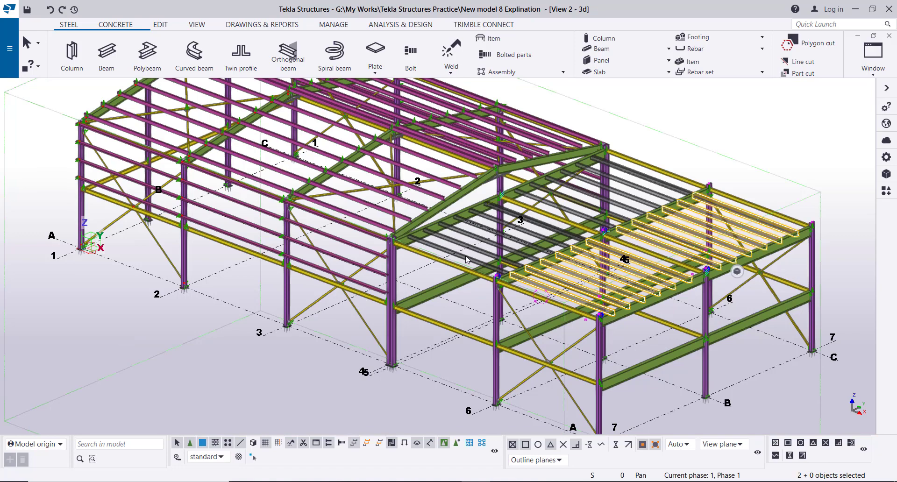
pyautogui.keyDown('ctrl'); pyautogui.click(462, 260); pyautogui.keyUp('ctrl')
pyautogui.keyDown('ctrl'); pyautogui.click(623, 208); pyautogui.keyUp('ctrl')
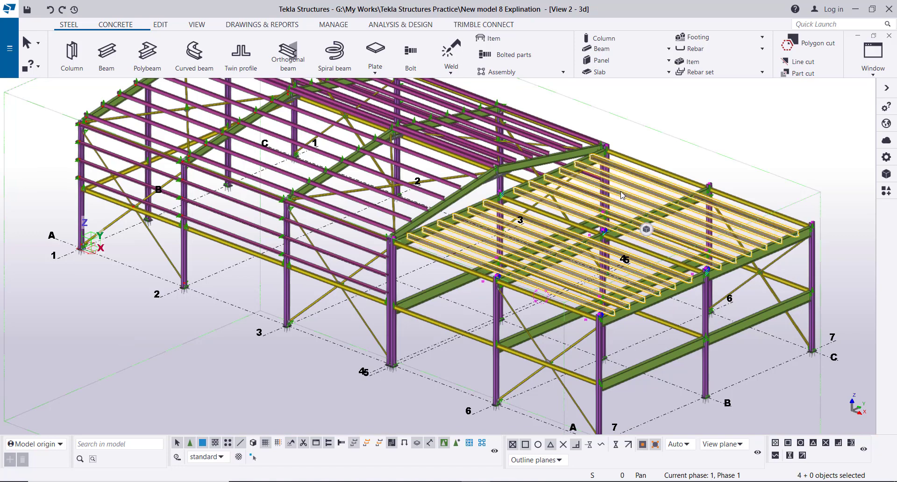
pyautogui.scroll(-1, 608, 196)
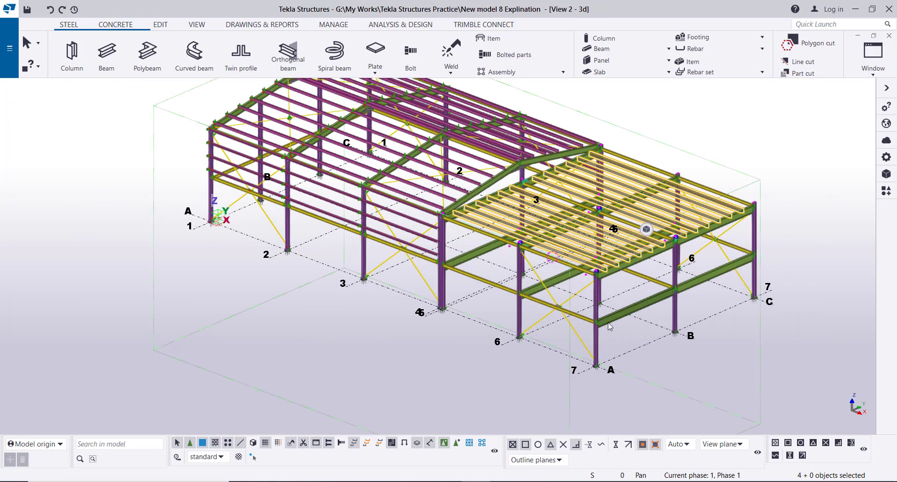
# Step: In the ELEVATION ON GRID A view, copy the selected floor layouts down from +7200 to +3600 and end the command
pyautogui.hotkey('ctrl', 'i')
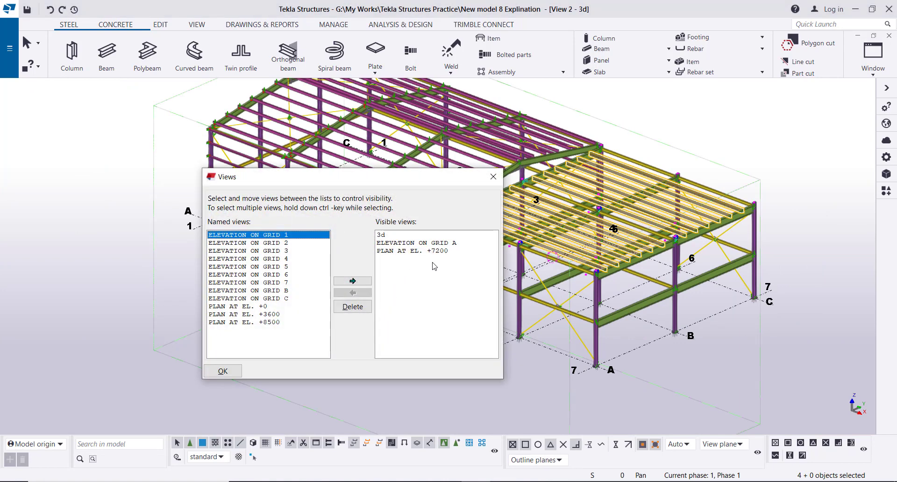
pyautogui.click(421, 244)
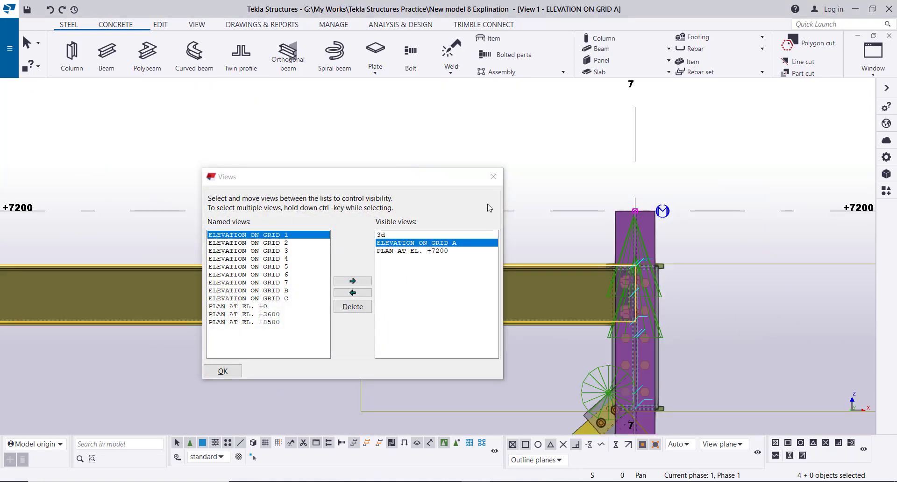
pyautogui.click(495, 178)
pyautogui.scroll(-4, 471, 162)
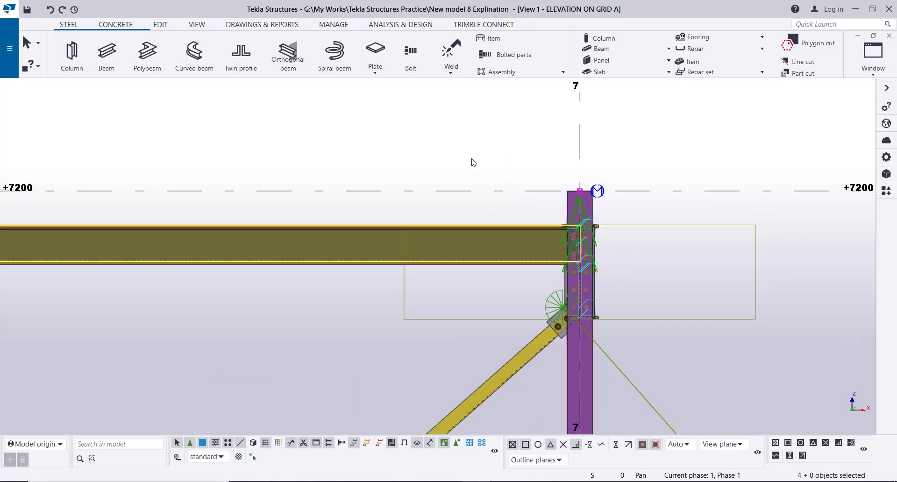
pyautogui.rightClick(667, 130)
pyautogui.click(687, 149)
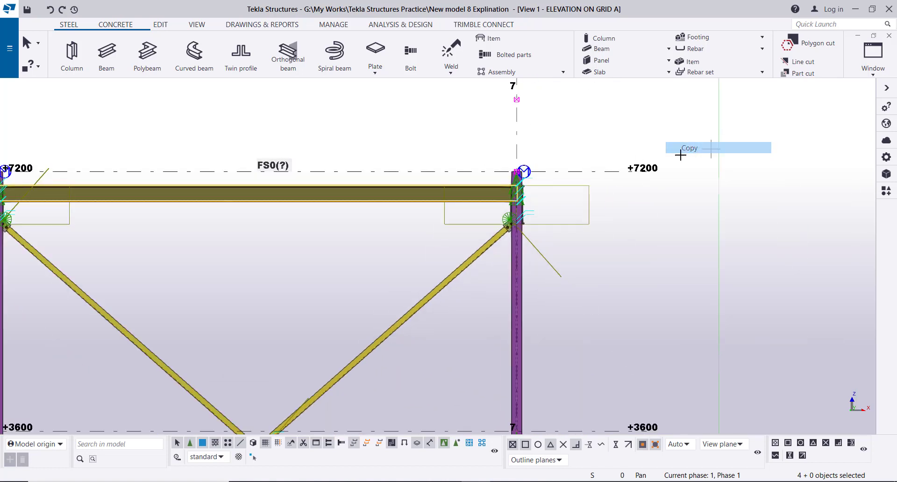
pyautogui.scroll(-3, 636, 136)
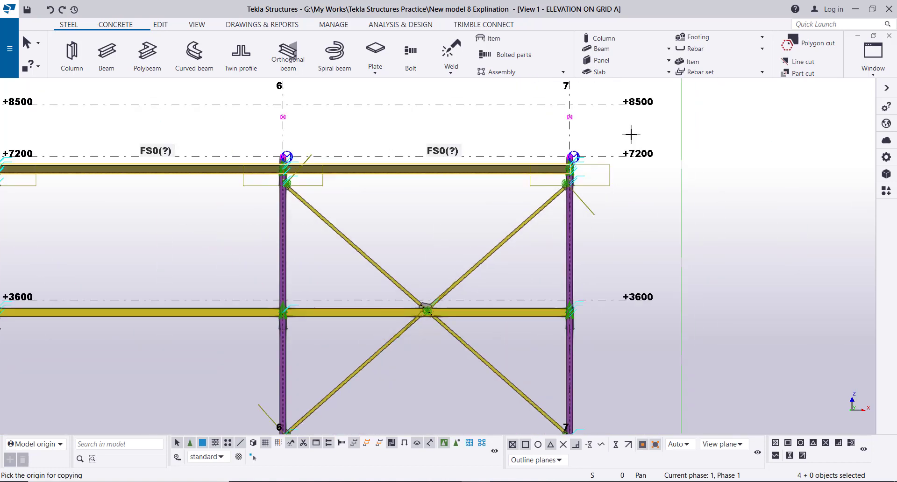
pyautogui.click(641, 158)
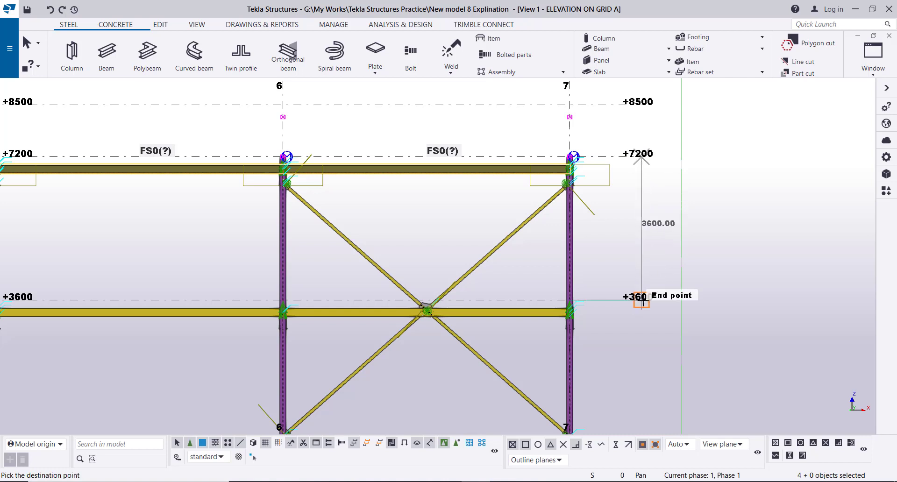
pyautogui.click(645, 305)
pyautogui.rightClick(743, 195)
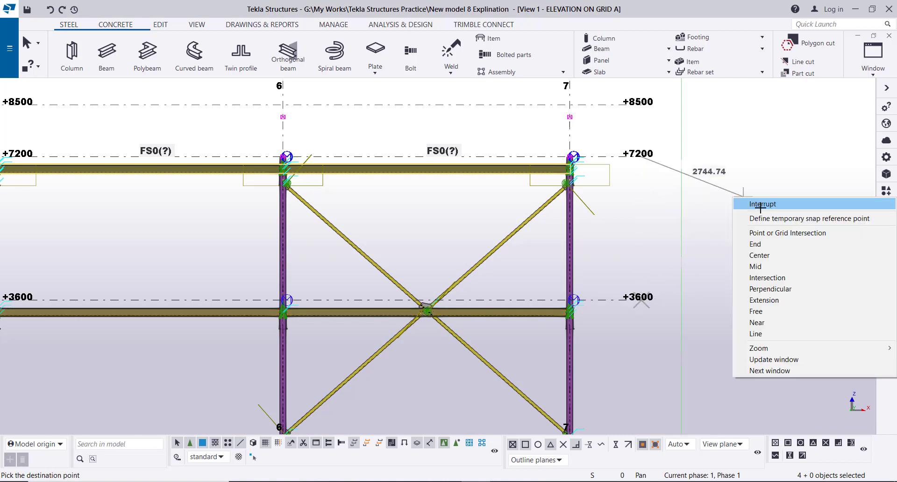
pyautogui.click(762, 204)
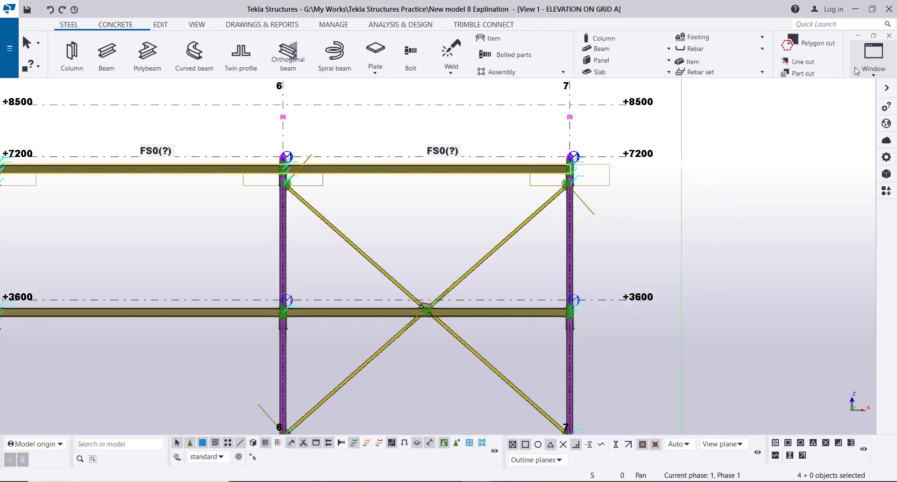
# Step: Bring up the 3d view and examine the floor beams at the +3600 and +7200 levels
pyautogui.click(872, 55)
pyautogui.click(850, 151)
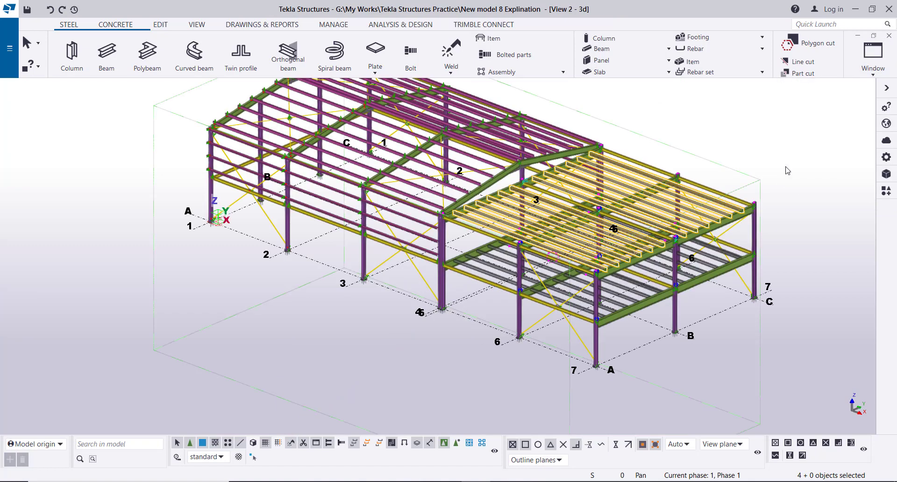
pyautogui.click(591, 344)
pyautogui.scroll(-2, 568, 254)
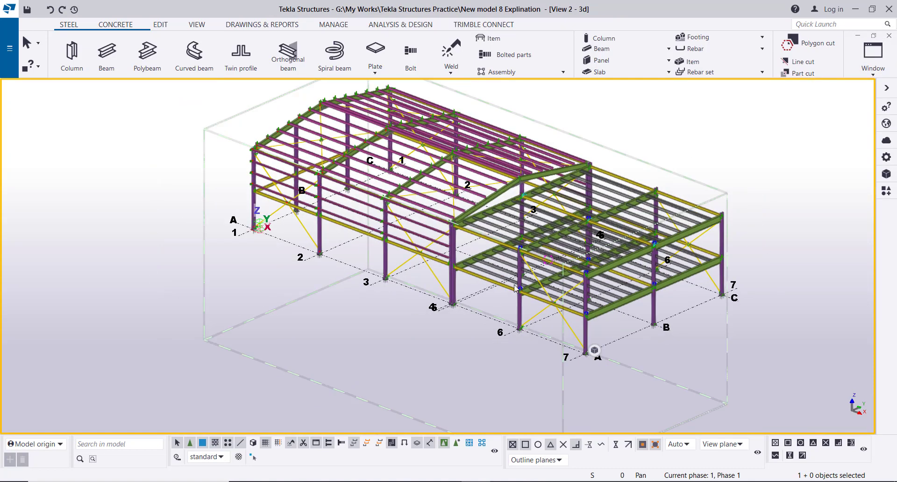
pyautogui.click(509, 282)
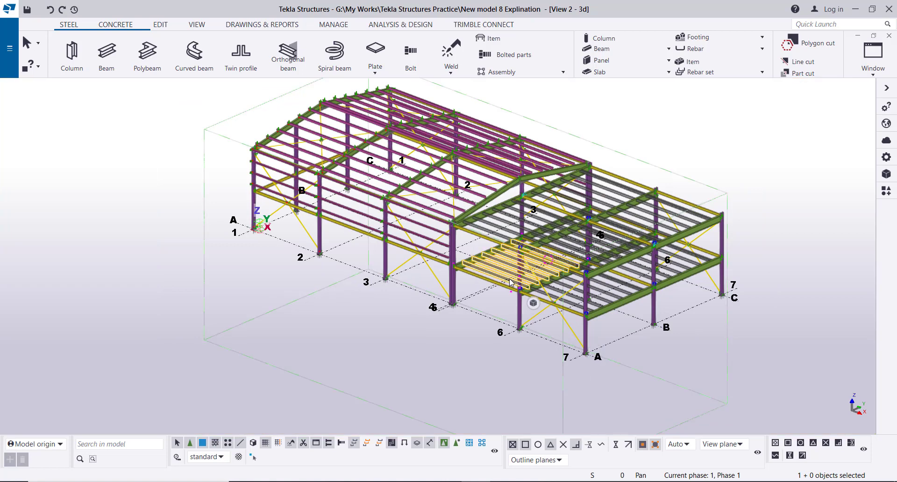
pyautogui.click(196, 276)
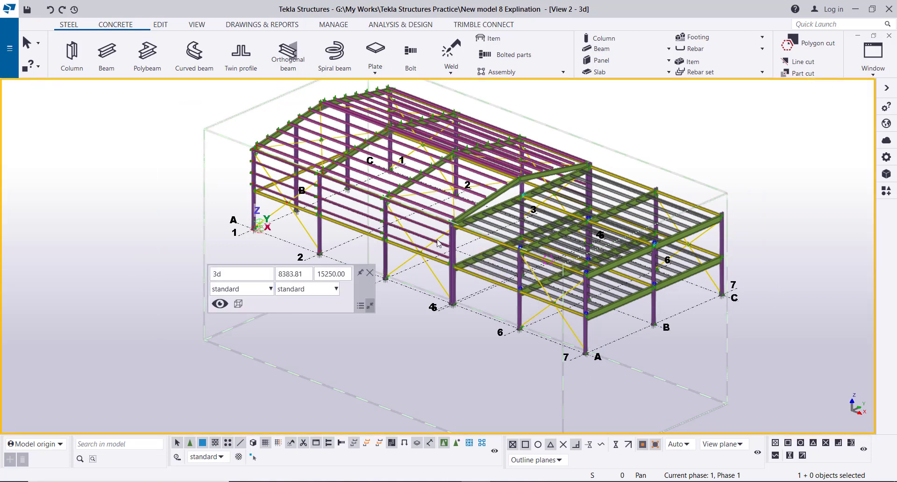
pyautogui.moveTo(434, 166); pyautogui.dragTo(396, 204, button='middle')
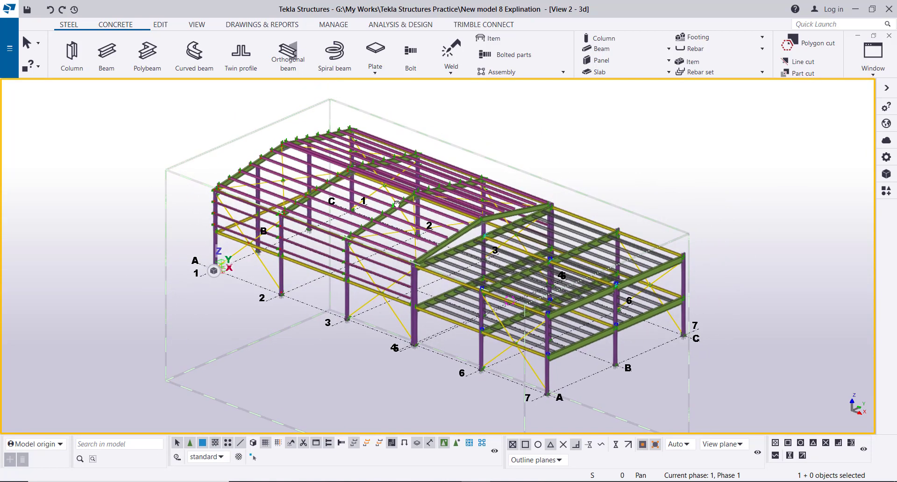